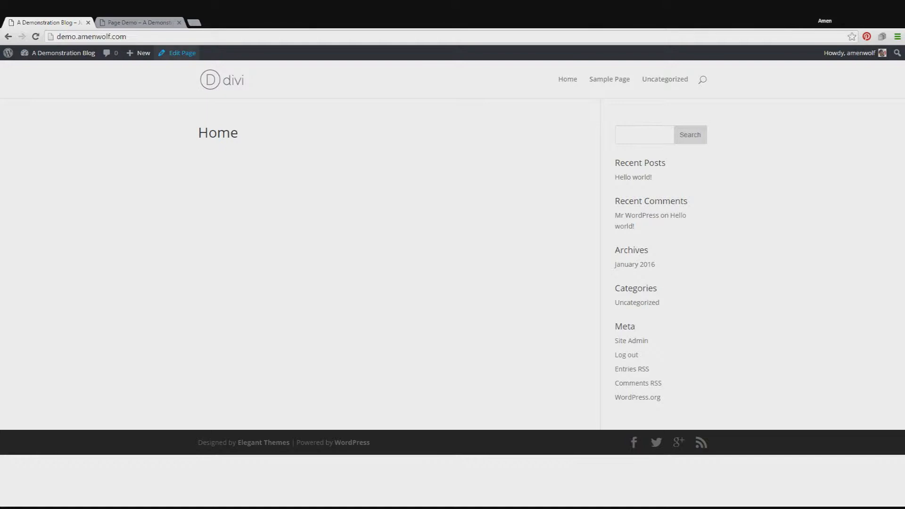
Step: Open the Home page for editing in the Divi Builder and give its empty row a single full-width column
click(179, 57)
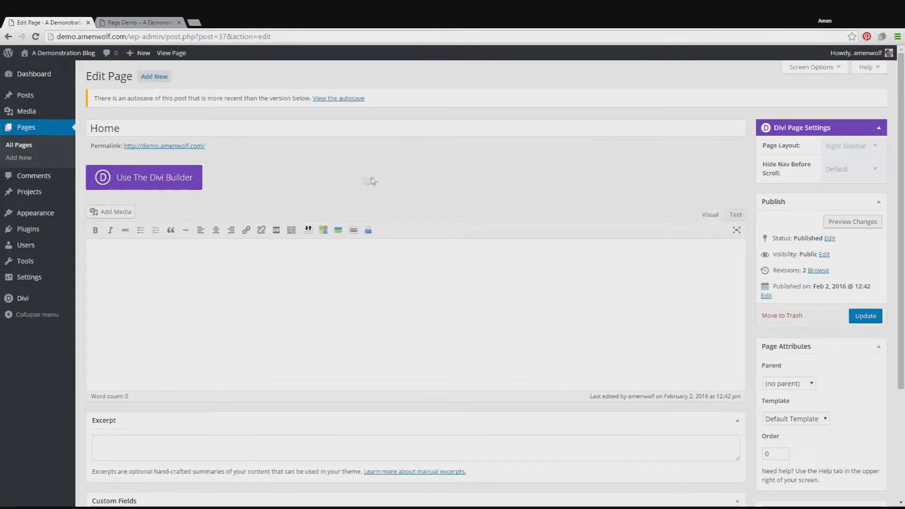
click(200, 183)
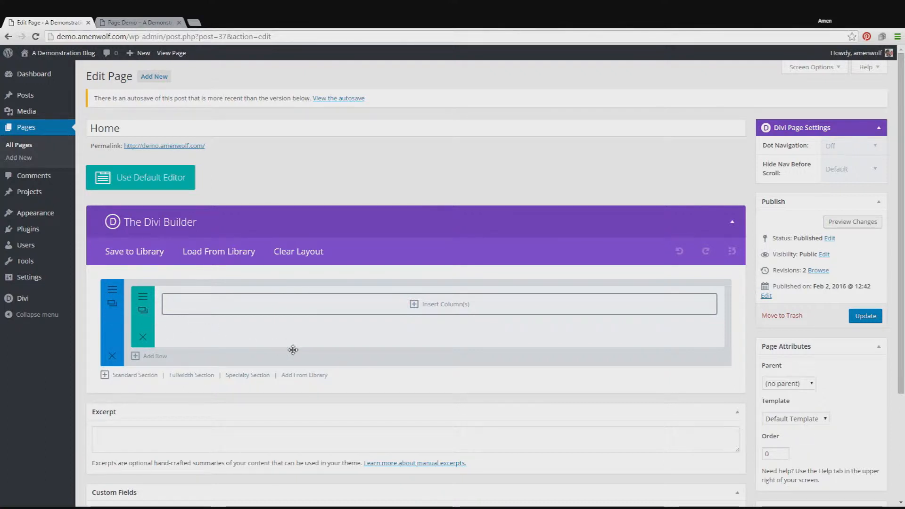
click(482, 309)
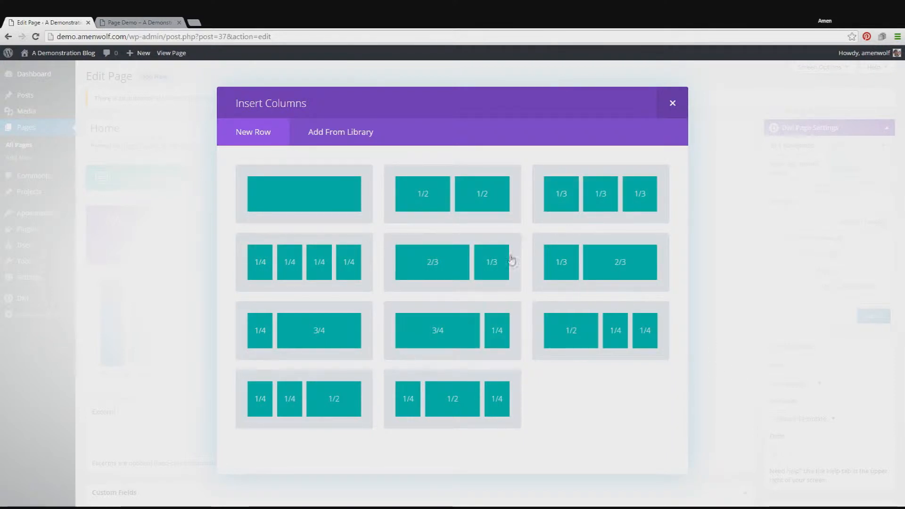
click(332, 196)
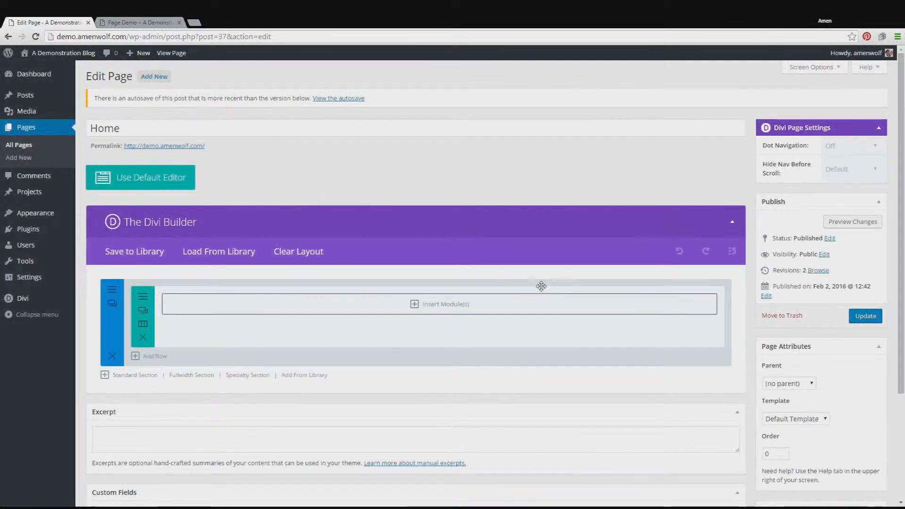
Step: Look through the modules available for the new column and close the list without inserting one
click(520, 312)
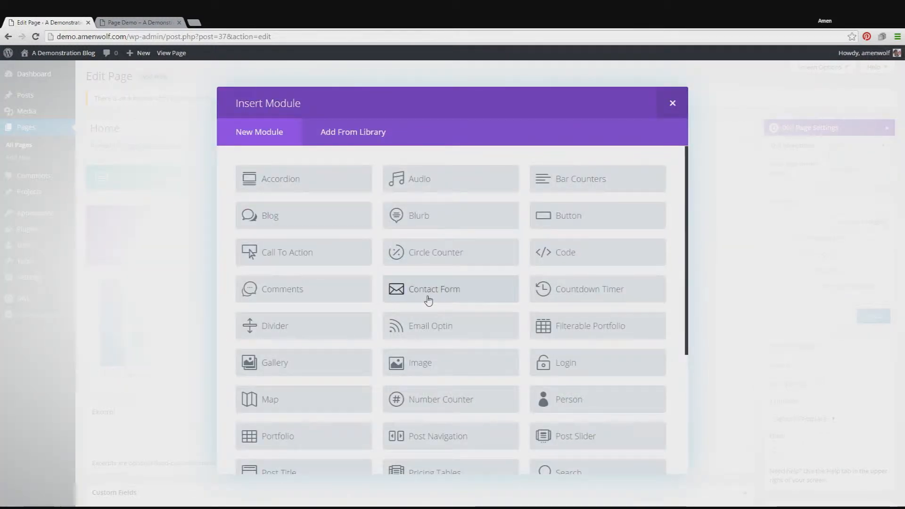
scroll(461, 297, down, 1)
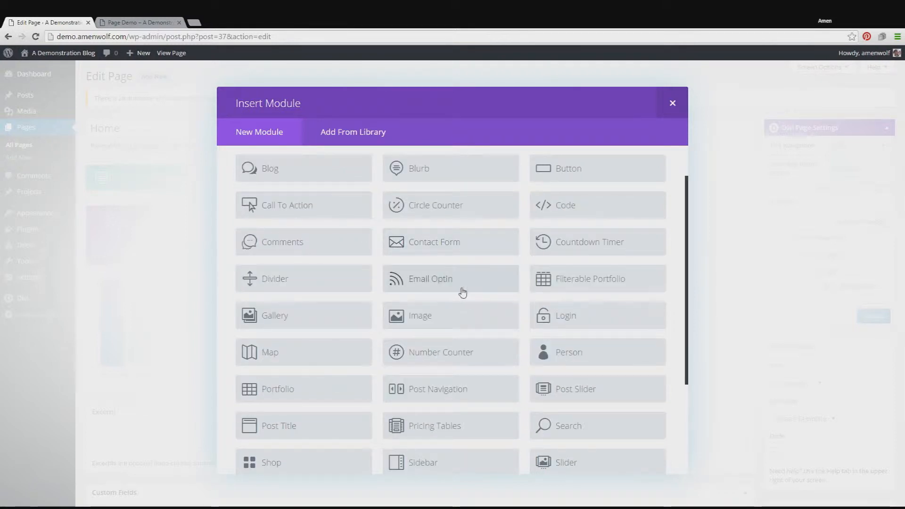
scroll(461, 292, down, 1)
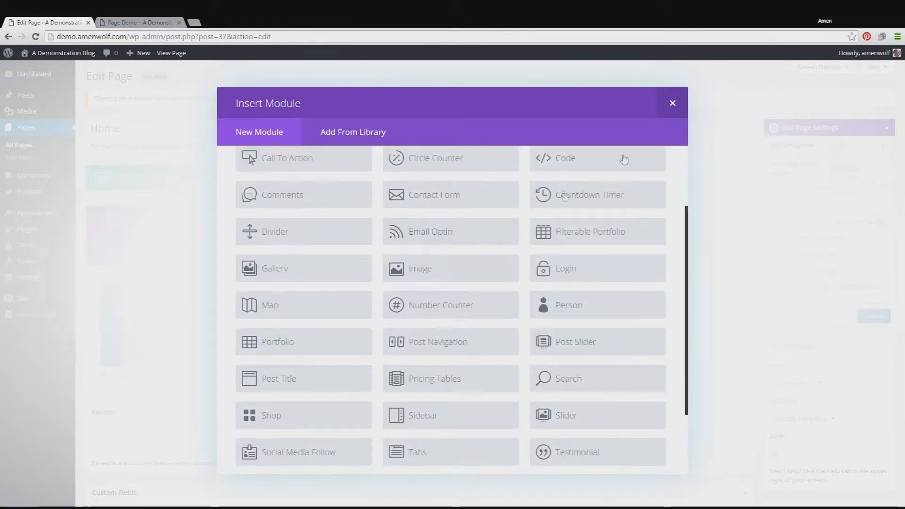
click(666, 115)
Step: Add a fullwidth section below the standard section and insert a Fullwidth Slider module in it
scroll(311, 335, down, 1)
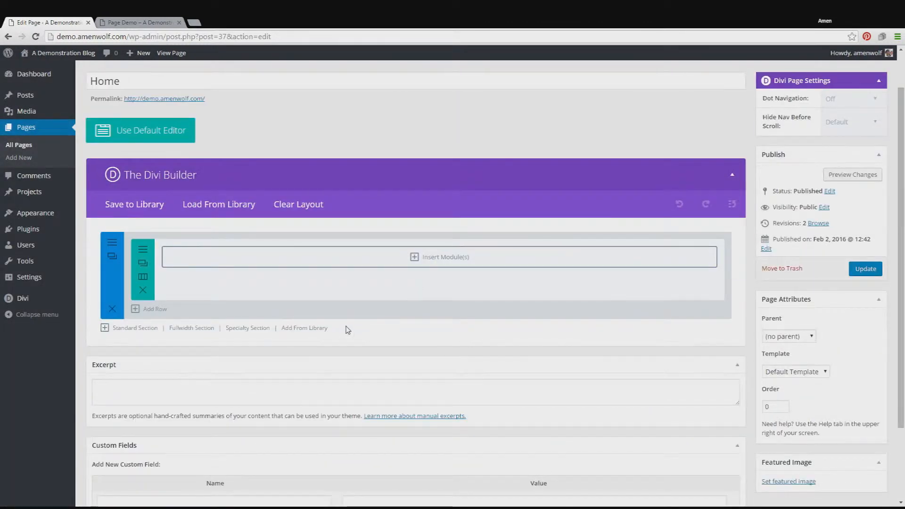
click(192, 328)
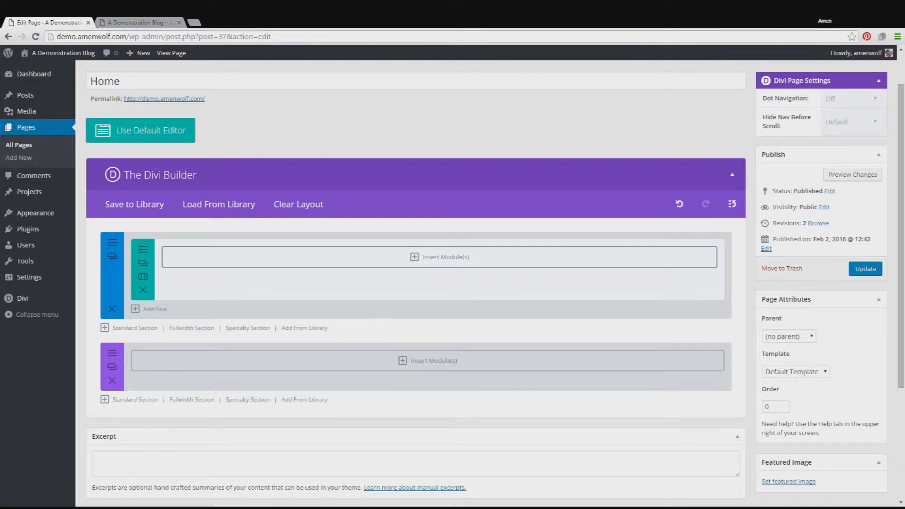
click(509, 365)
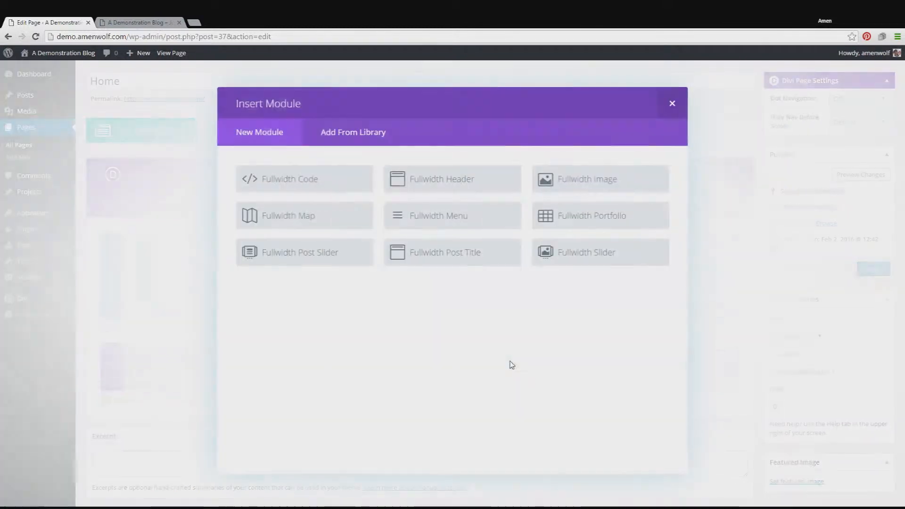
click(581, 260)
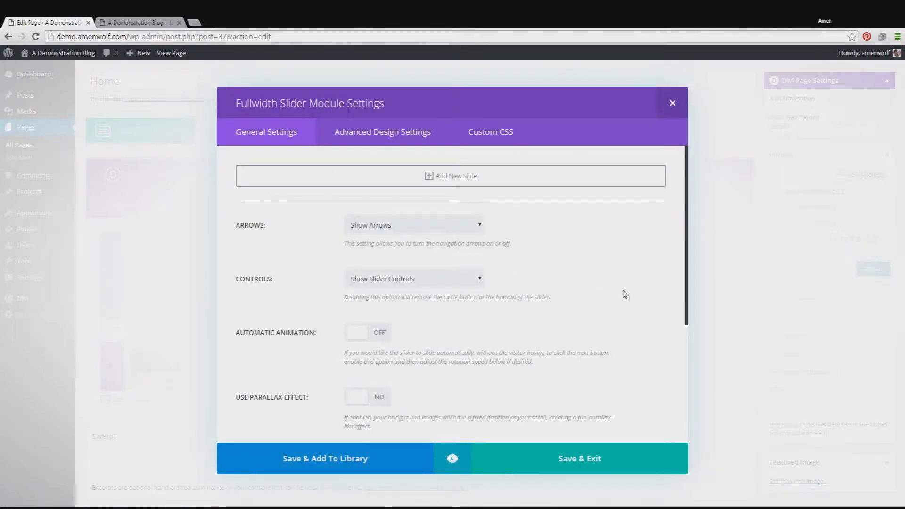
Step: Add a new slide to the slider and set its heading to "Lorem ipsum"
click(477, 179)
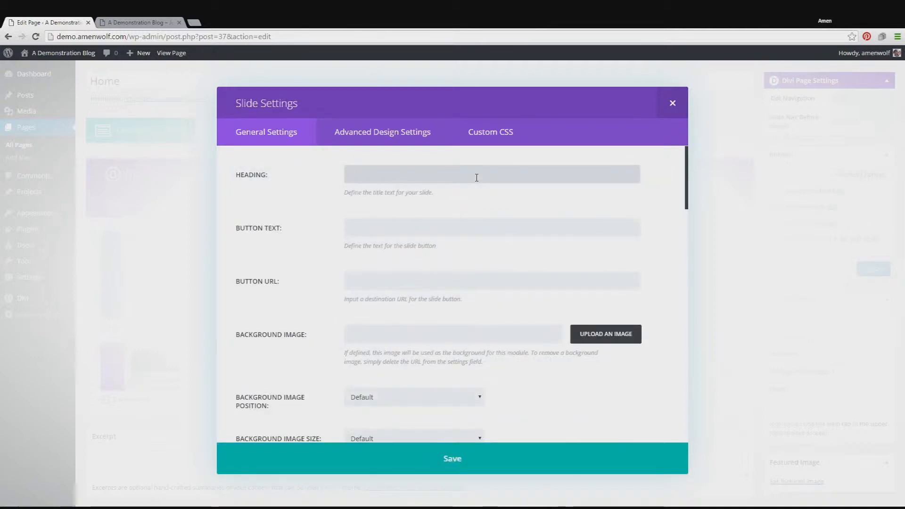
scroll(574, 201, down, 2)
scroll(574, 200, up, 2)
scroll(574, 200, down, 1)
scroll(575, 202, down, 8)
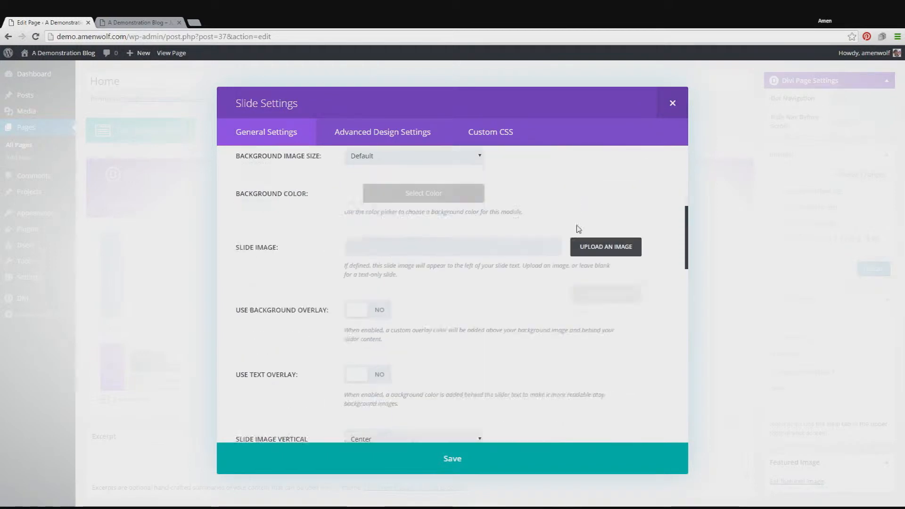
scroll(578, 229, down, 10)
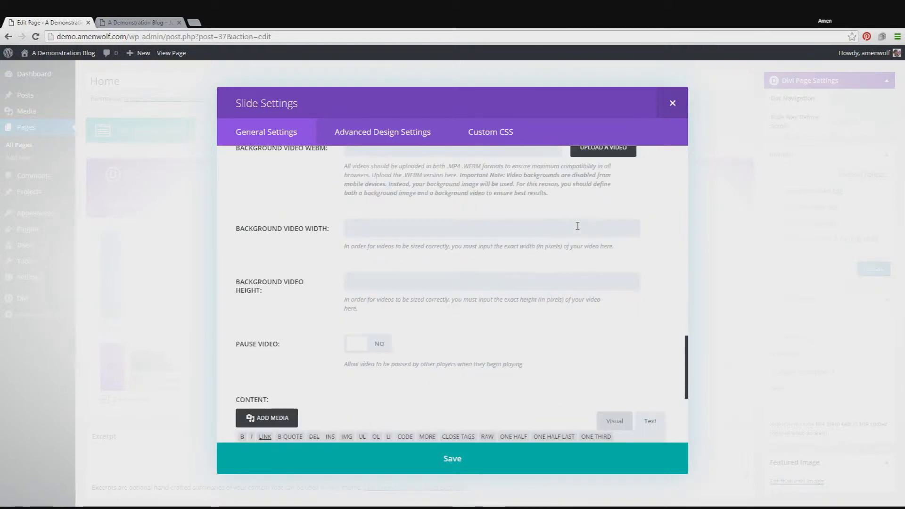
scroll(578, 230, up, 18)
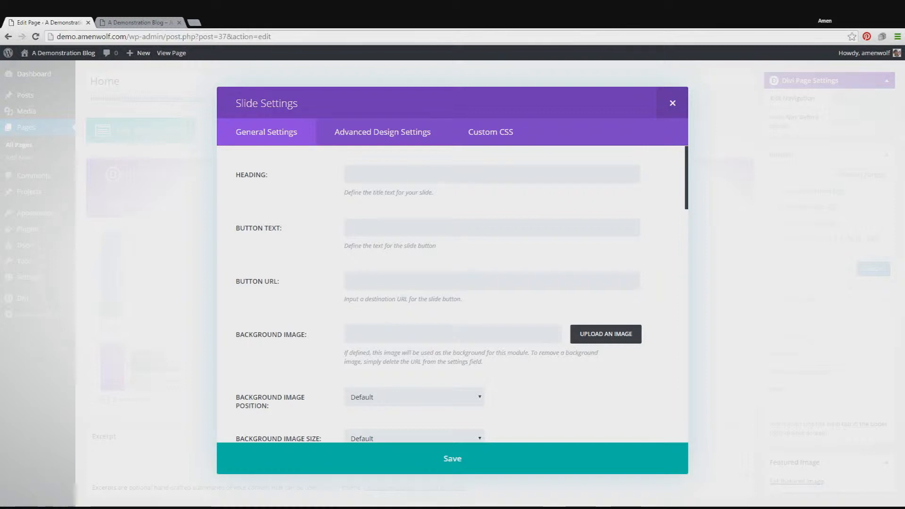
click(406, 180)
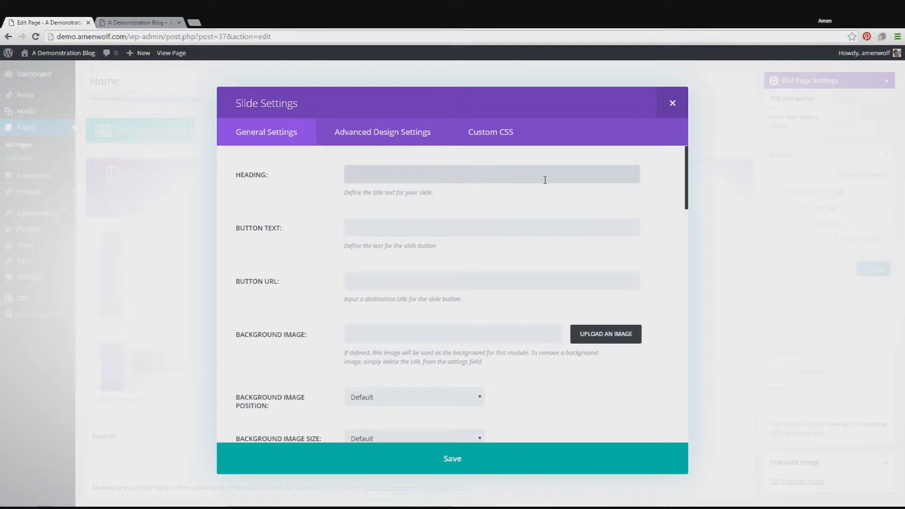
text(Lorem ipsum)
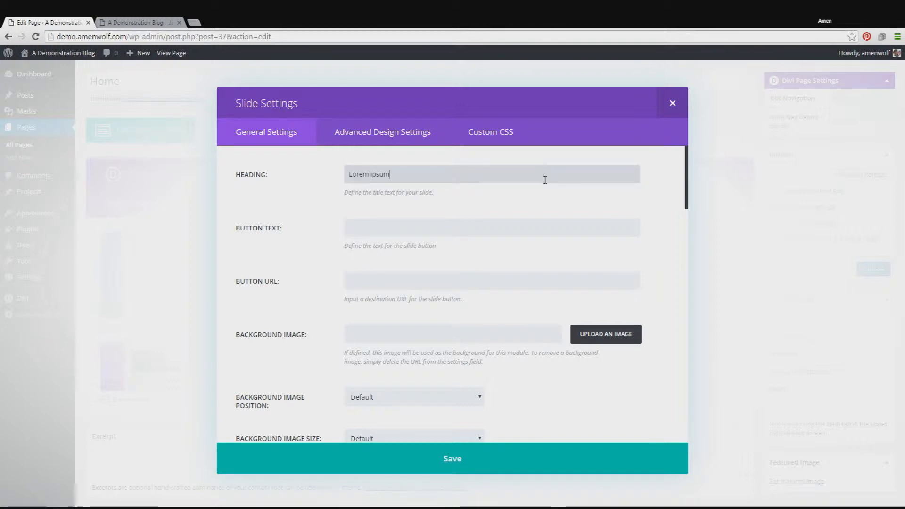
Step: Leave the slide's button fields empty and set the snowy landscape with the red house as its background image
click(425, 224)
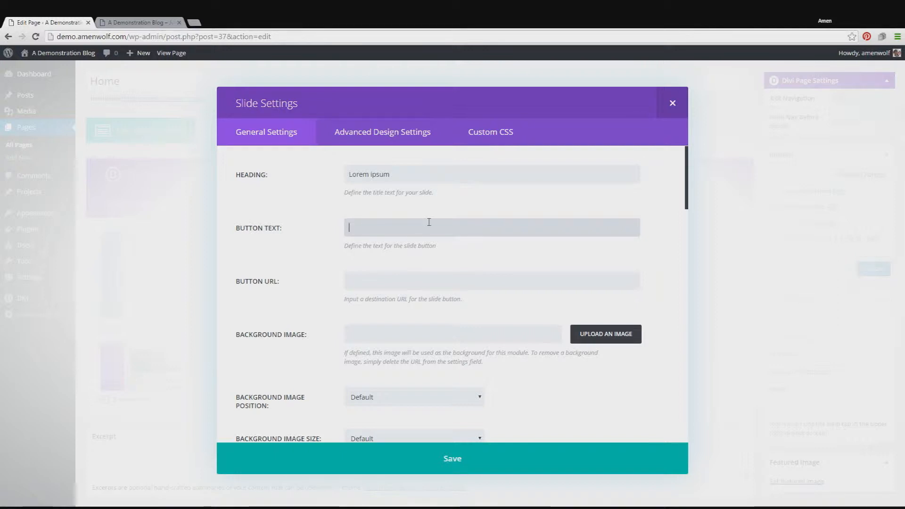
scroll(429, 222, down, 1)
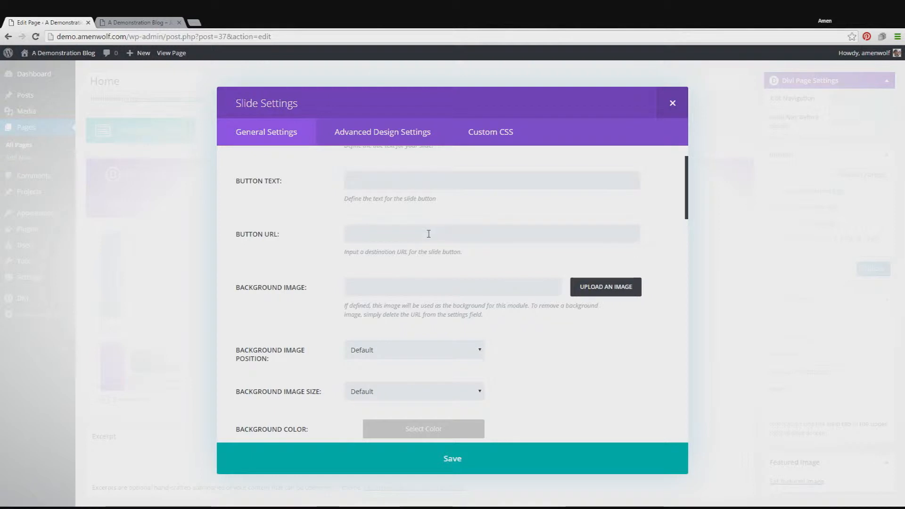
click(428, 233)
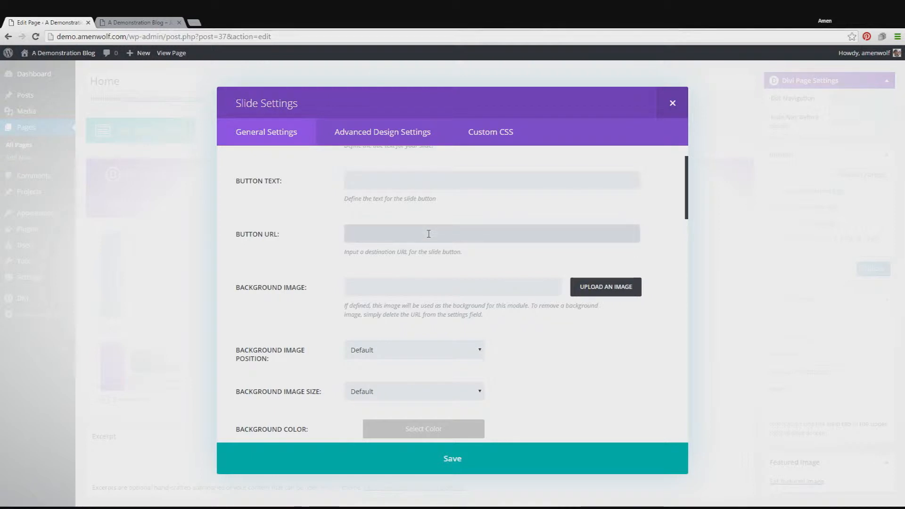
scroll(428, 234, down, 1)
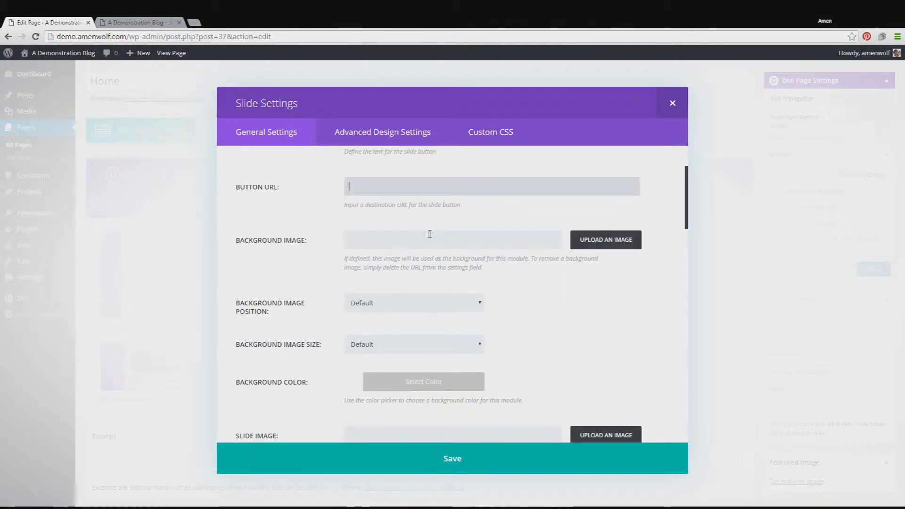
click(591, 249)
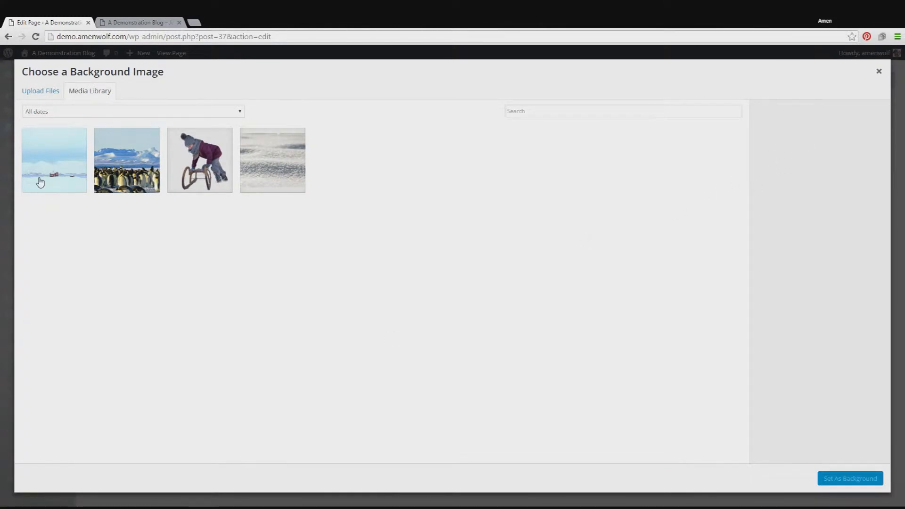
click(40, 182)
click(827, 478)
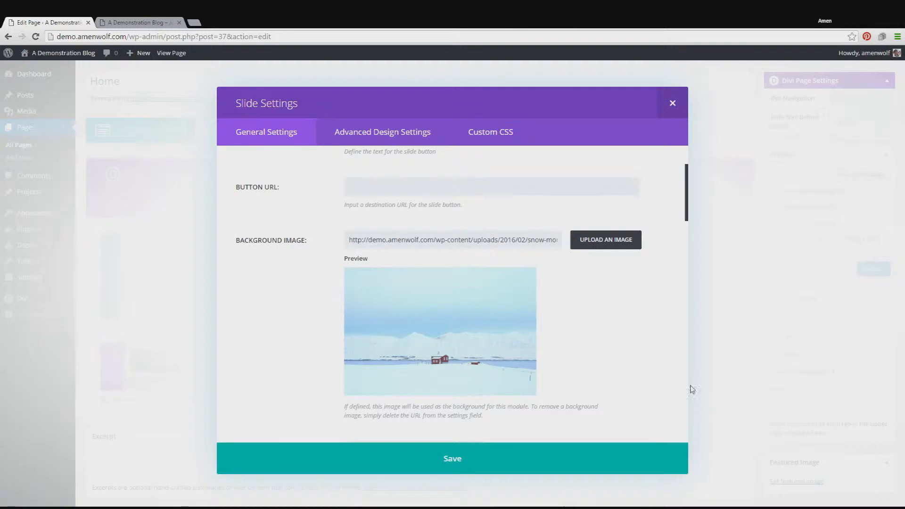
Step: Paste the "Lorem ipsum dolor sit amet" paragraph as the slide's content and save the slide and slider
scroll(631, 329, down, 4)
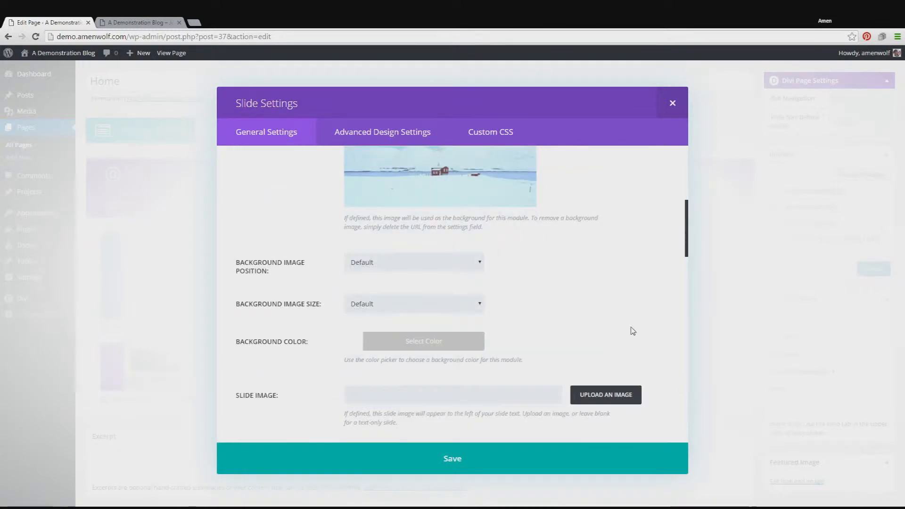
scroll(632, 330, down, 4)
scroll(632, 330, down, 5)
scroll(631, 333, down, 8)
click(502, 297)
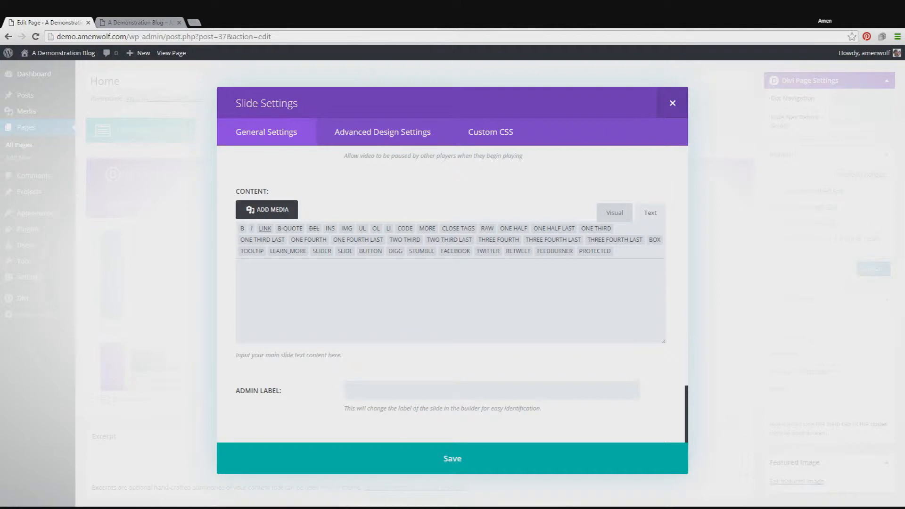
key(ctrl+v)
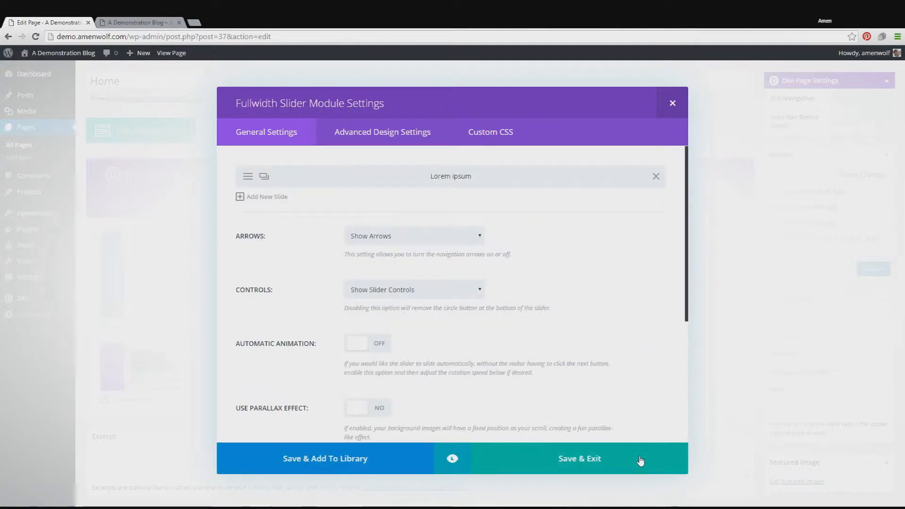
click(599, 470)
Step: Preview the page changes to check the slider's appearance, and return to the page editor
click(847, 226)
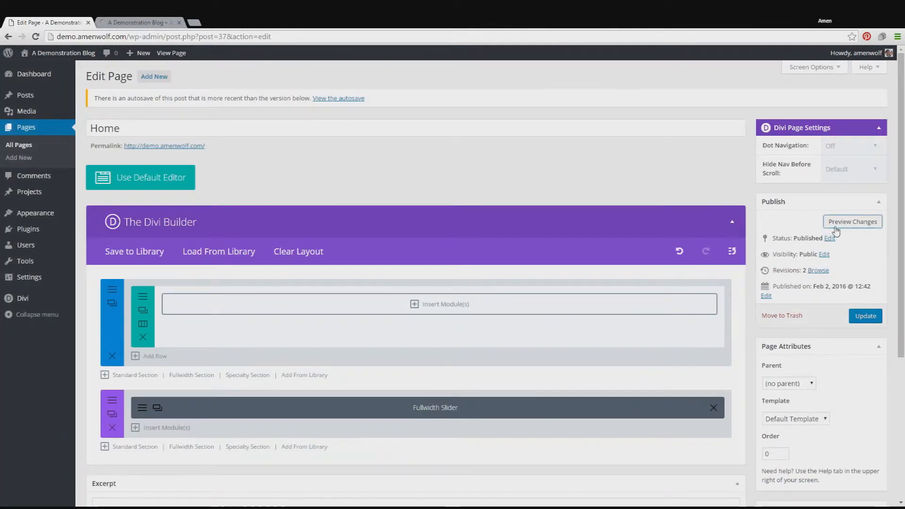
click(135, 20)
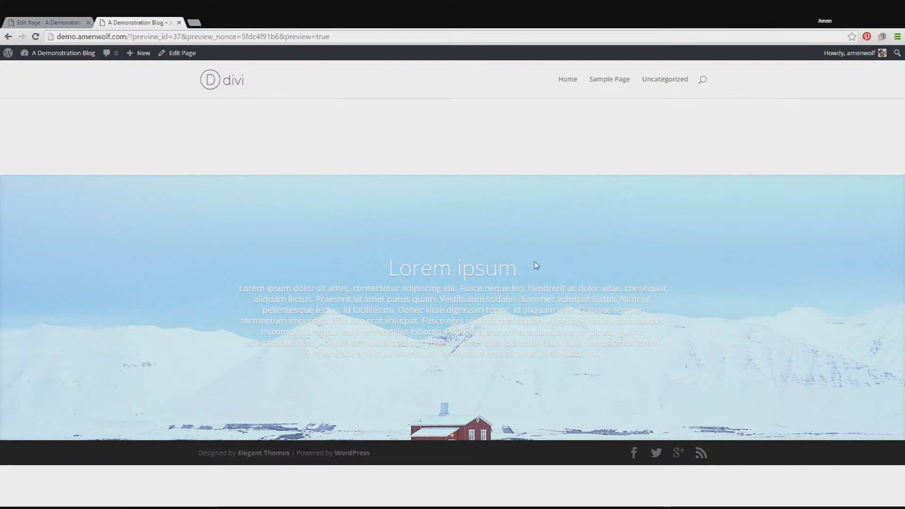
click(45, 22)
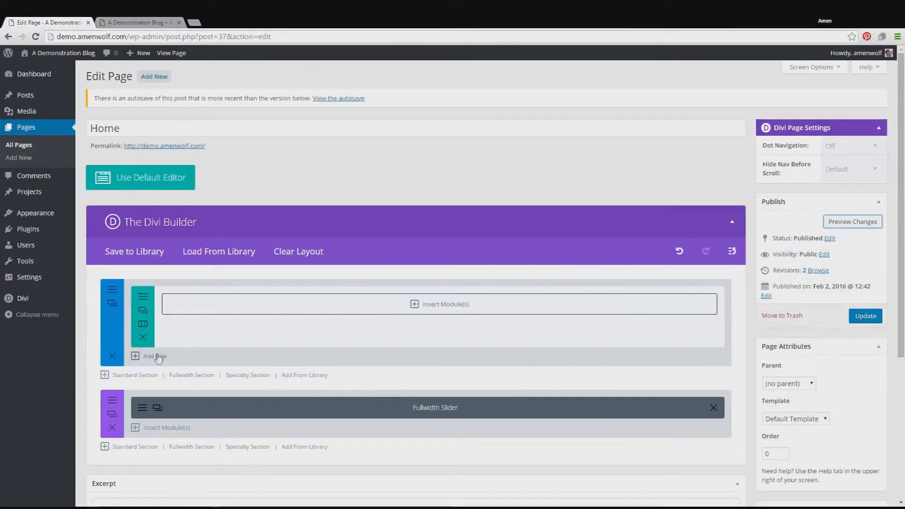
Step: Set the Lorem ipsum slide's text color to Dark, saving the slider settings, and preview the page changes
click(146, 406)
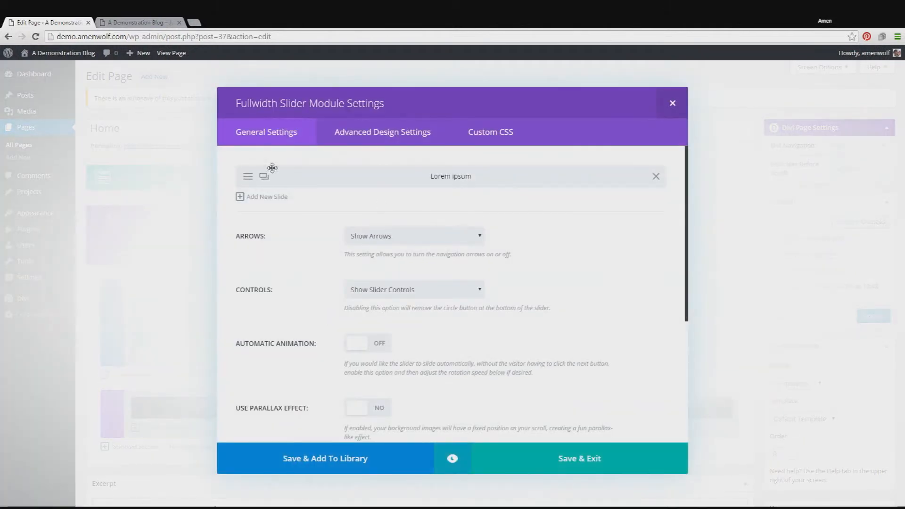
click(248, 176)
scroll(476, 268, down, 3)
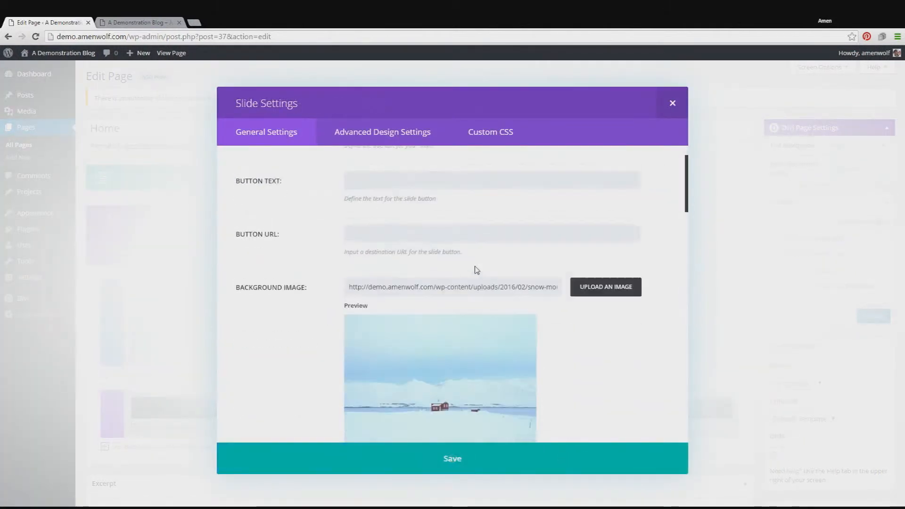
scroll(475, 266, down, 7)
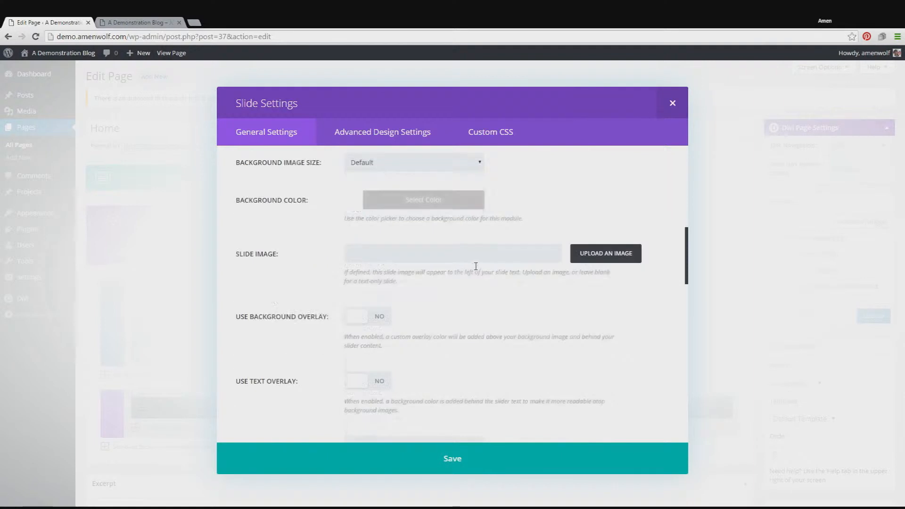
scroll(476, 270, down, 5)
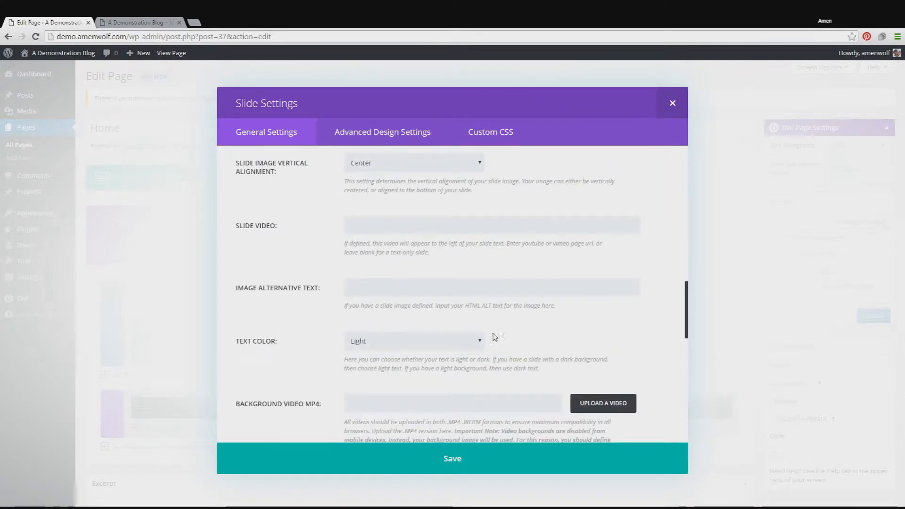
click(464, 351)
click(425, 375)
click(558, 469)
click(558, 469)
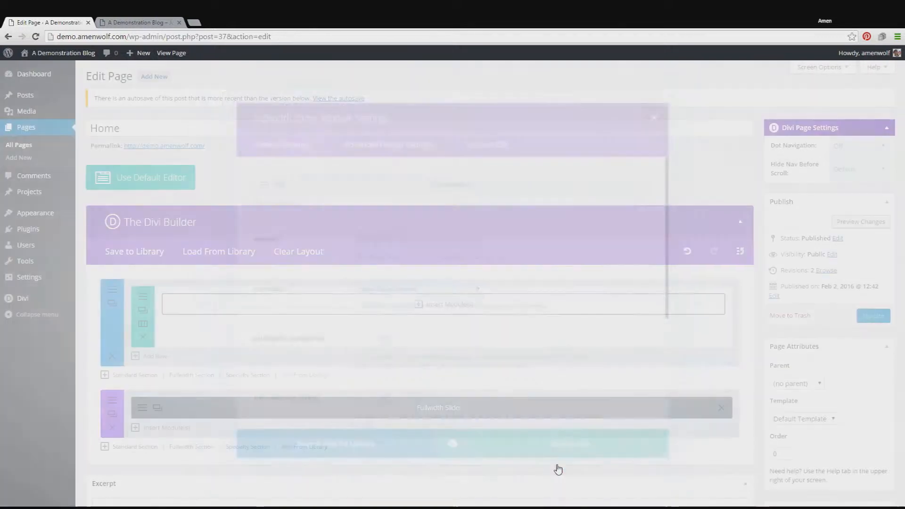
click(838, 223)
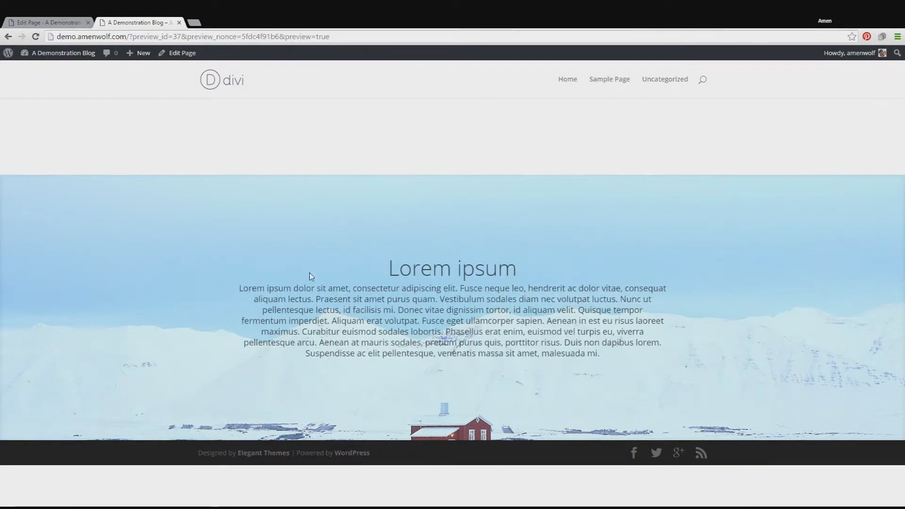
Step: Return to the page editor and open the advanced design settings of the fullwidth slider's Lorem ipsum slide
click(90, 20)
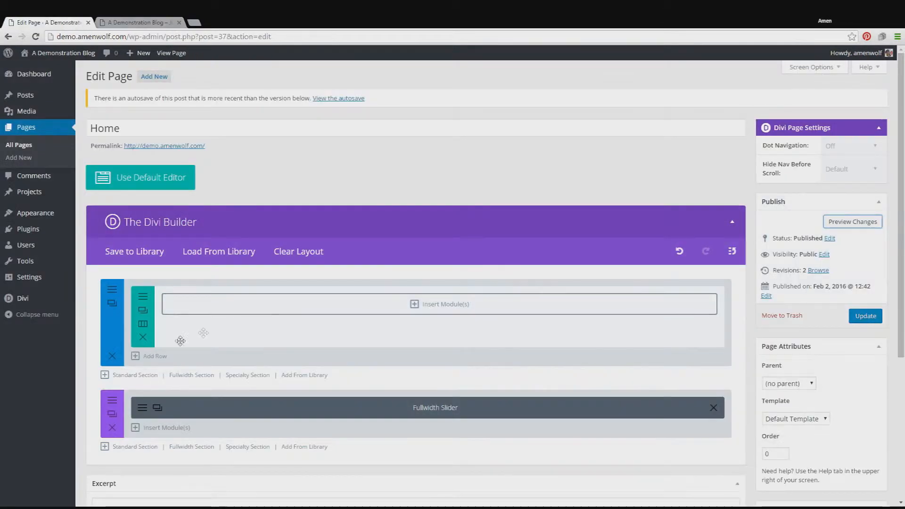
click(143, 406)
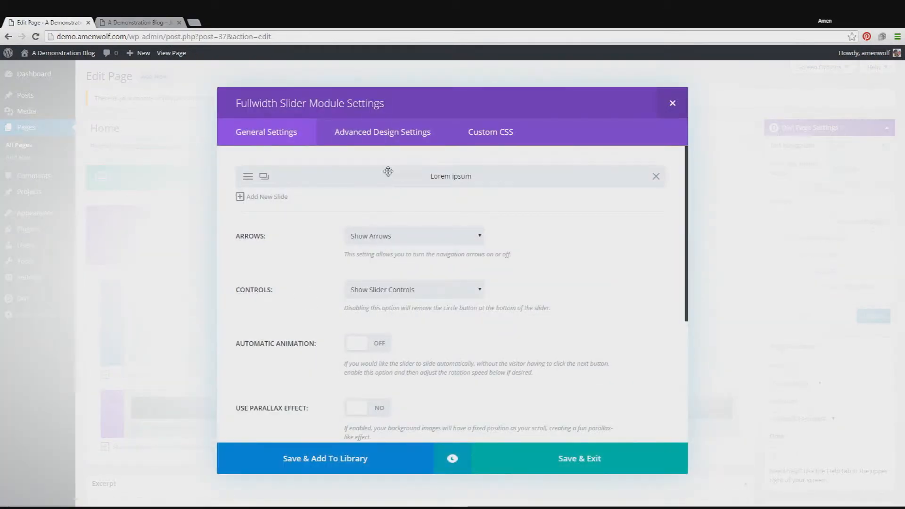
click(247, 177)
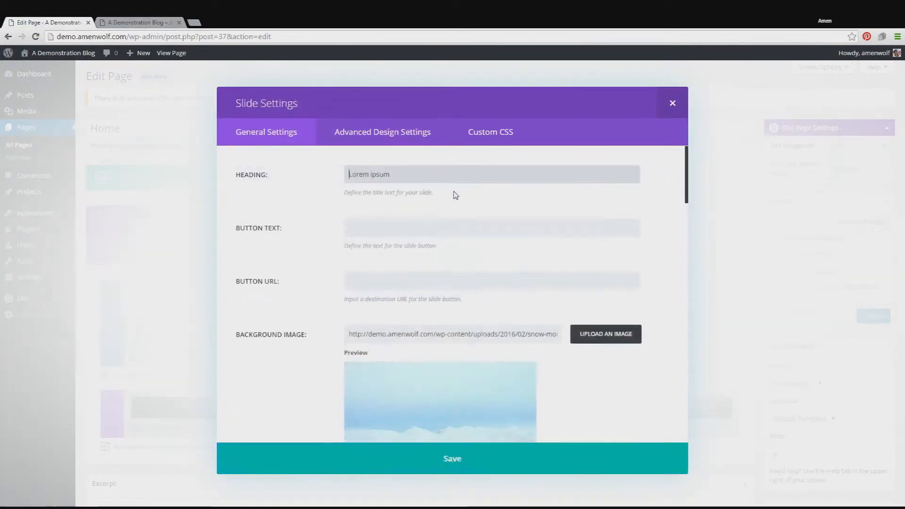
click(390, 137)
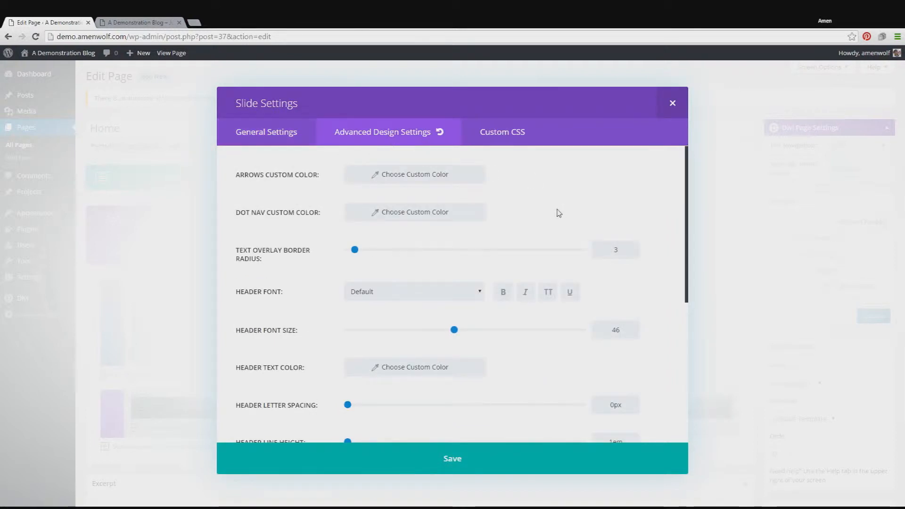
Step: Review the slide's header and body font, size, color and spacing options, and compare them with the page preview
scroll(556, 213, down, 1)
scroll(556, 213, up, 1)
scroll(555, 215, down, 5)
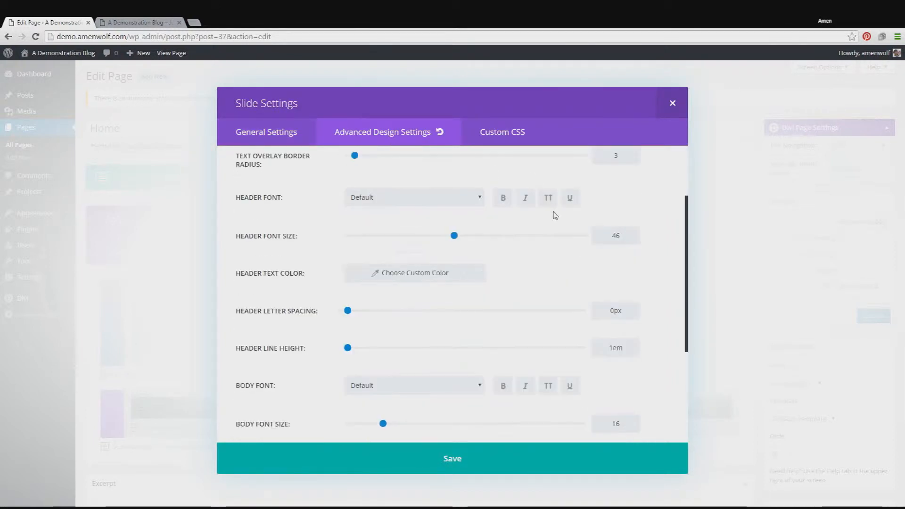
scroll(555, 214, down, 1)
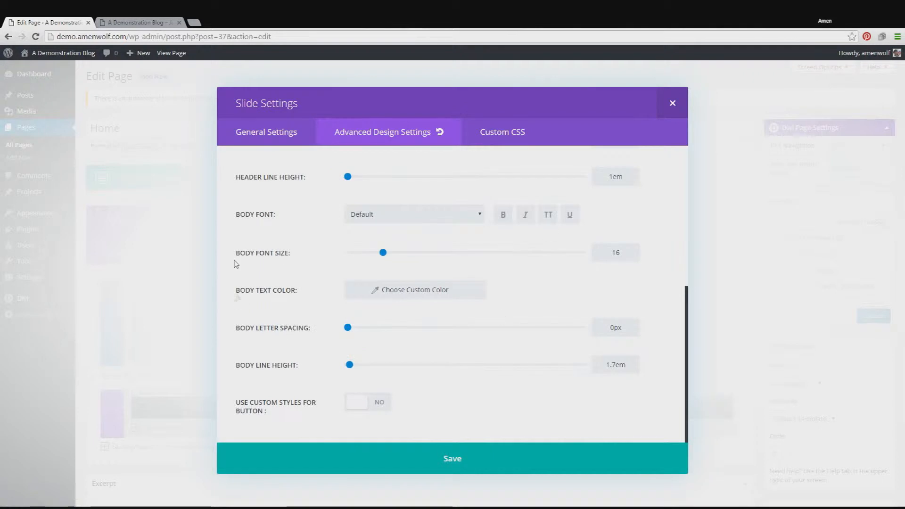
scroll(478, 298, up, 5)
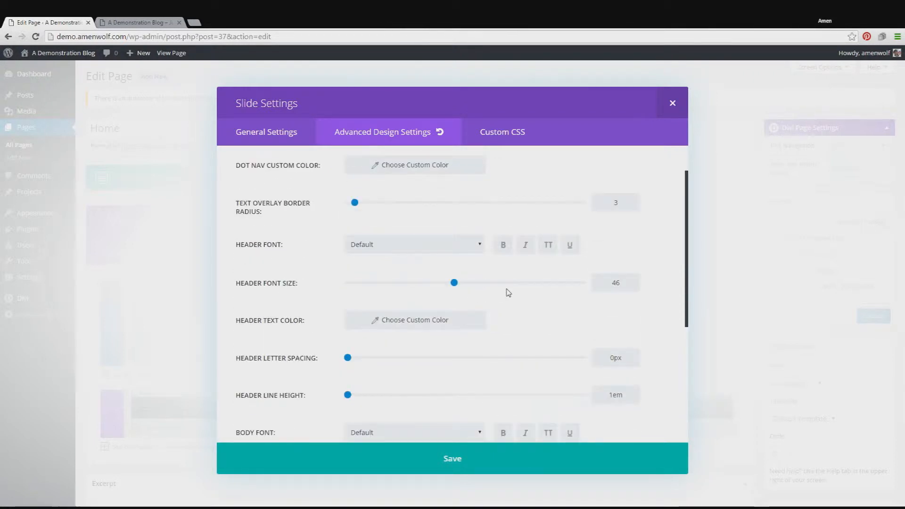
scroll(508, 293, down, 3)
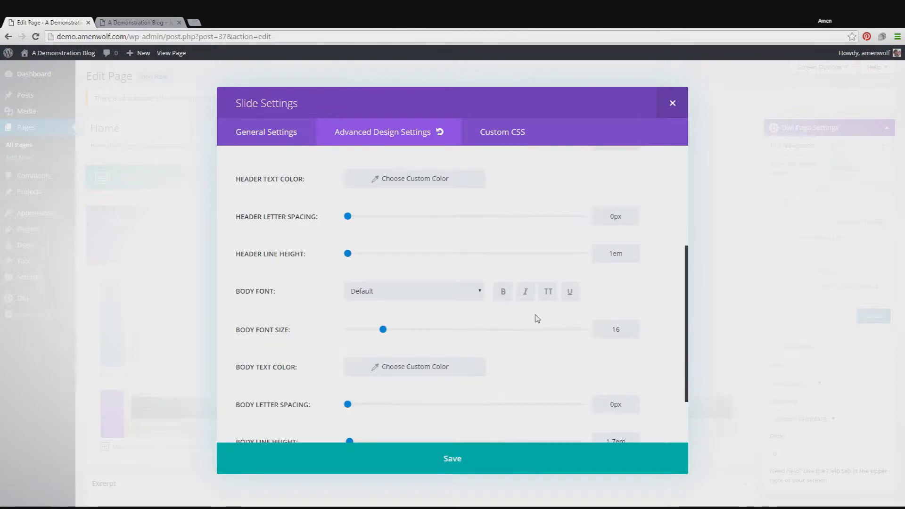
scroll(439, 317, up, 4)
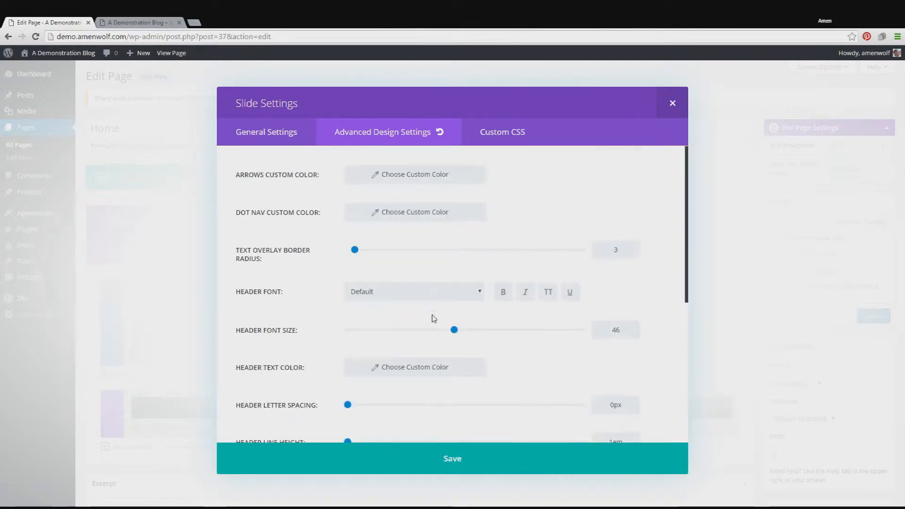
click(136, 23)
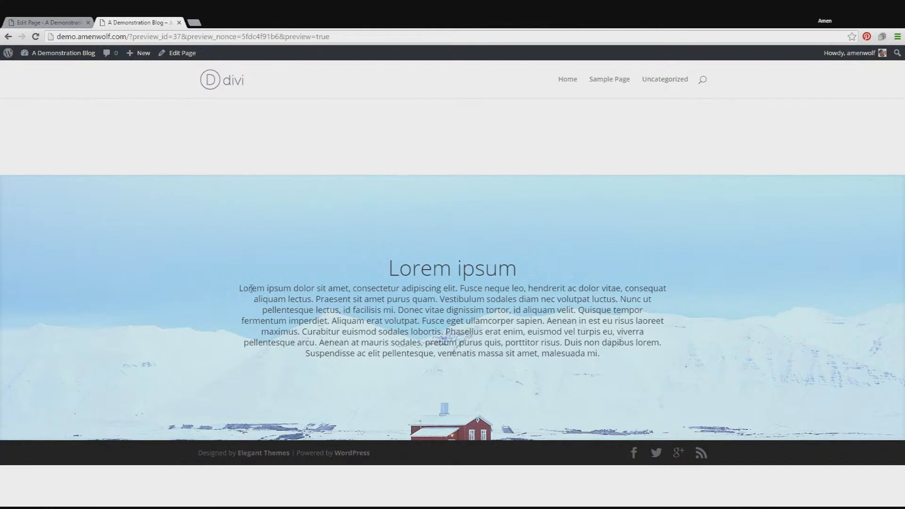
click(47, 23)
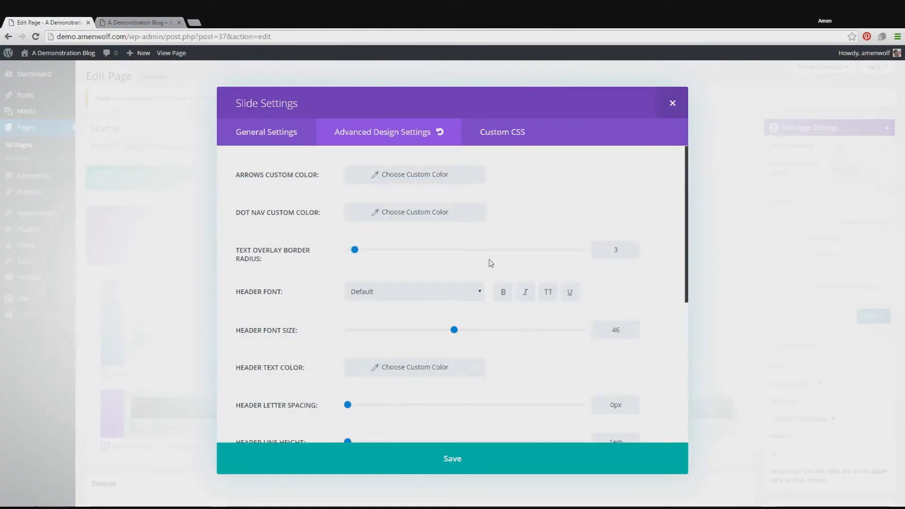
Step: Set the slide's body font to Times New Roman in bold
scroll(471, 281, down, 5)
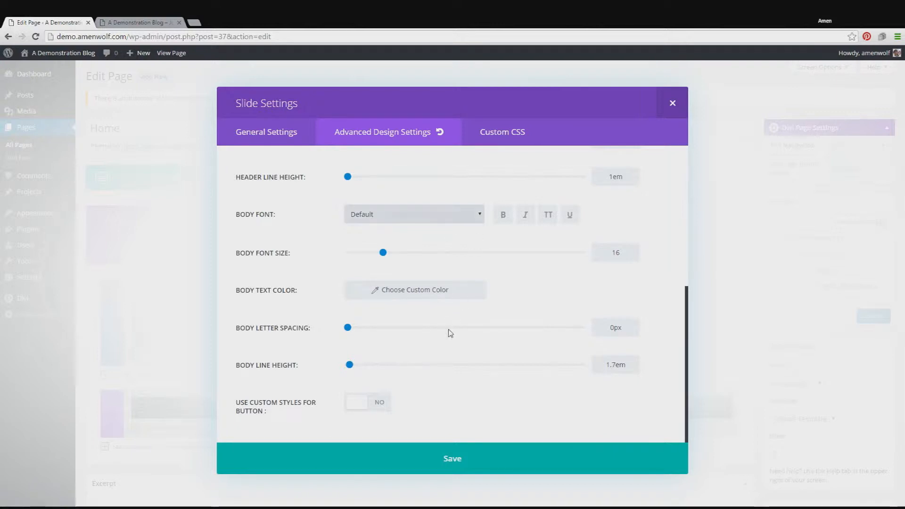
click(440, 255)
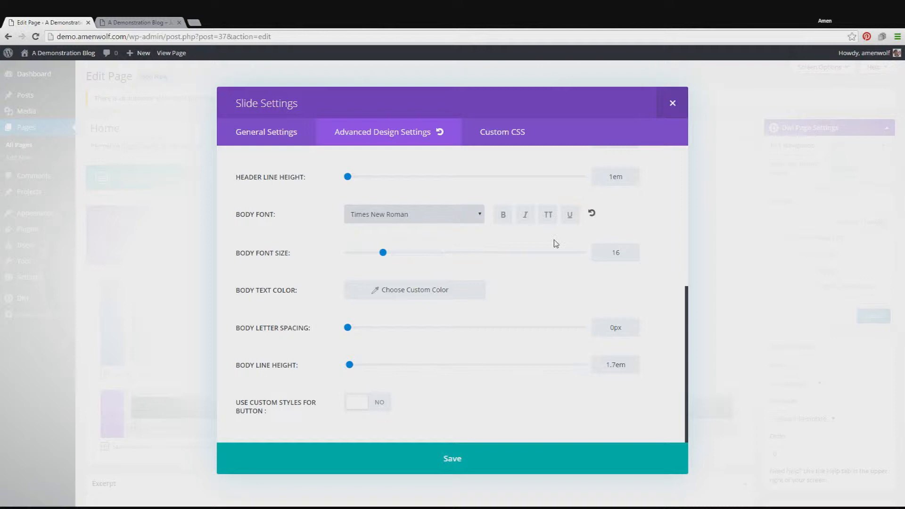
click(502, 216)
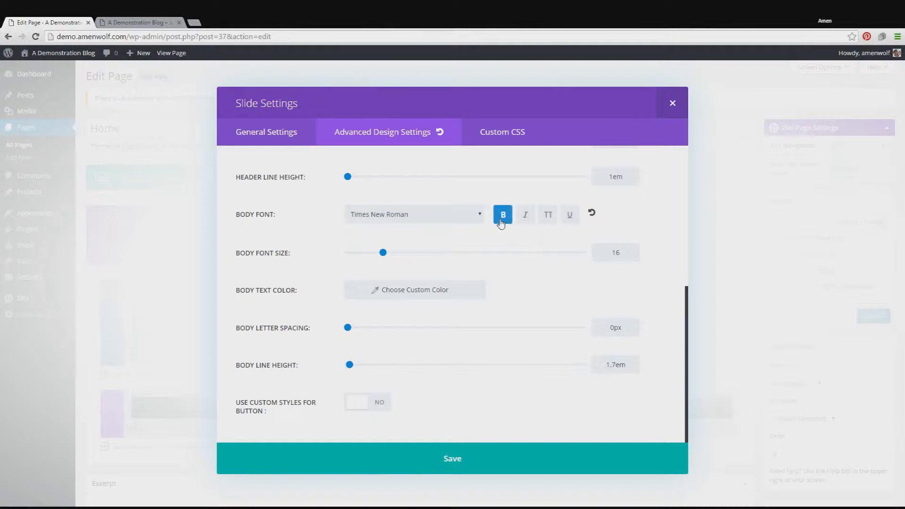
Step: Set the slide's body text color to the blue #1e73be and save the slide
click(470, 289)
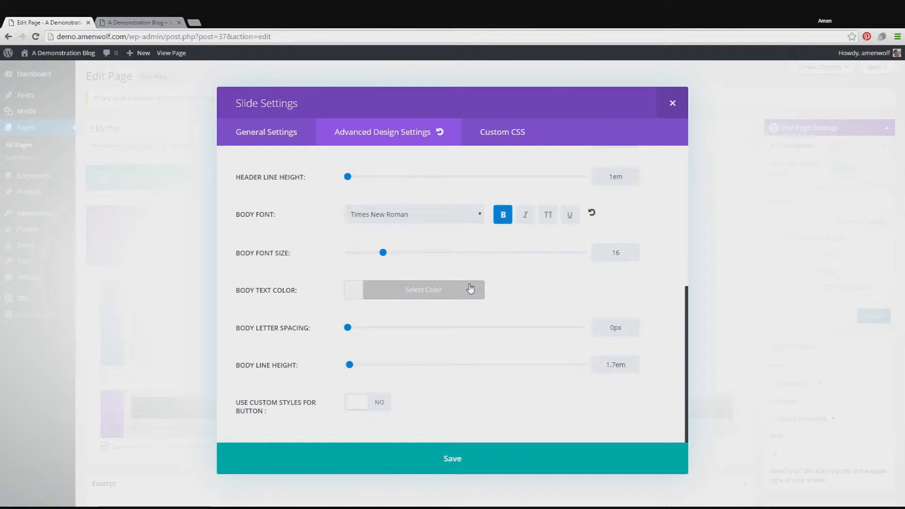
click(470, 289)
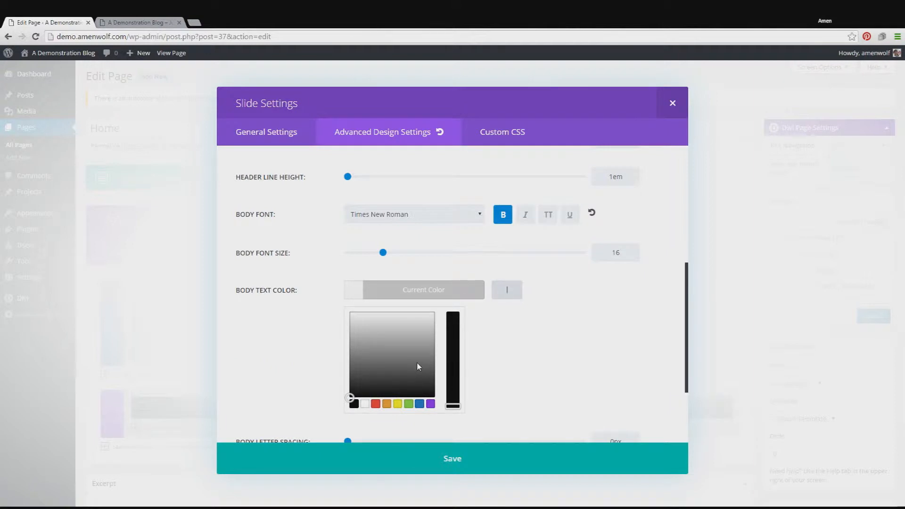
click(376, 404)
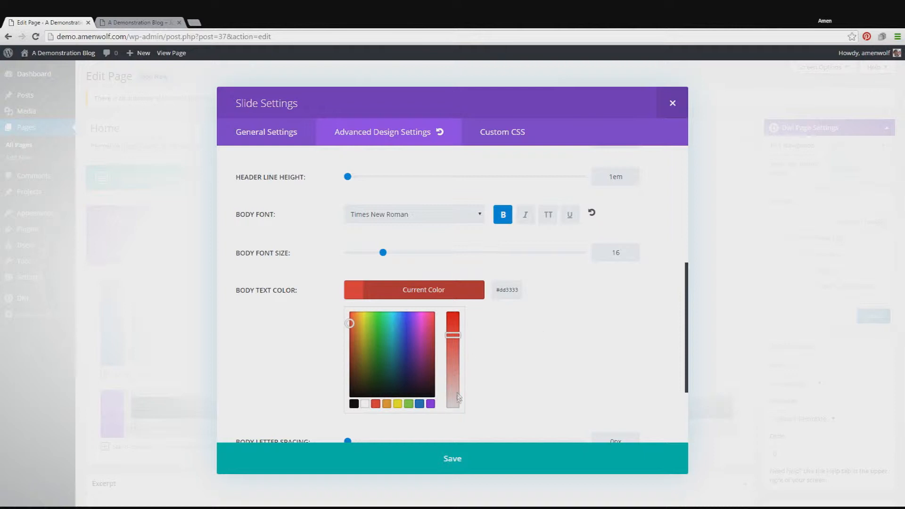
click(419, 403)
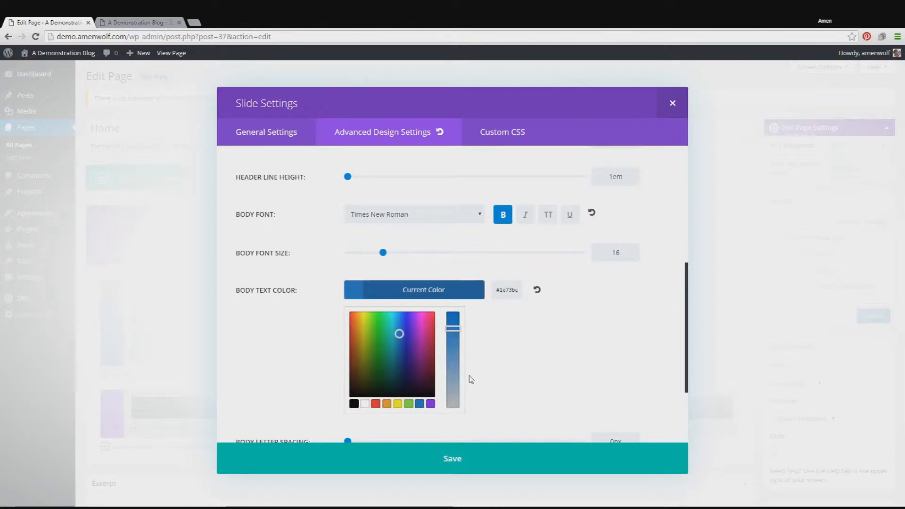
scroll(469, 378, down, 2)
click(503, 454)
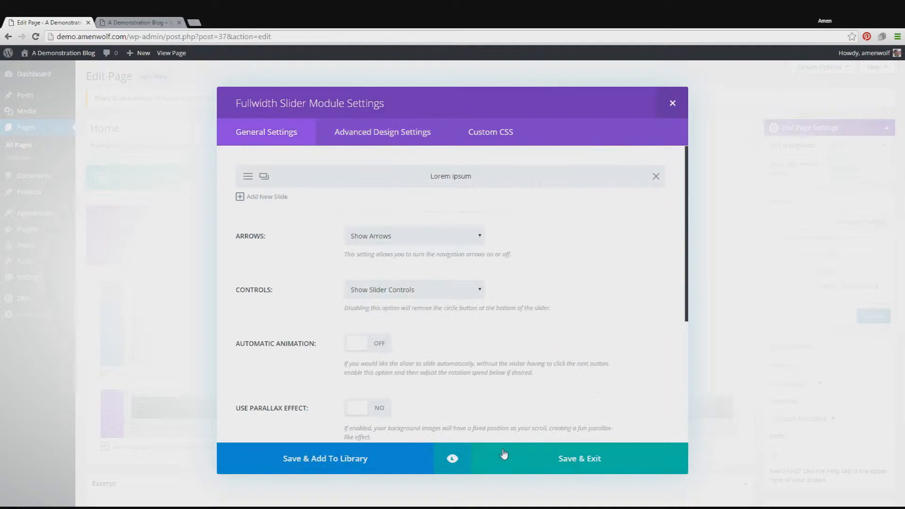
Step: Save the slider module, preview the page changes to check the body text styling, and return to the page editor
click(543, 459)
click(852, 222)
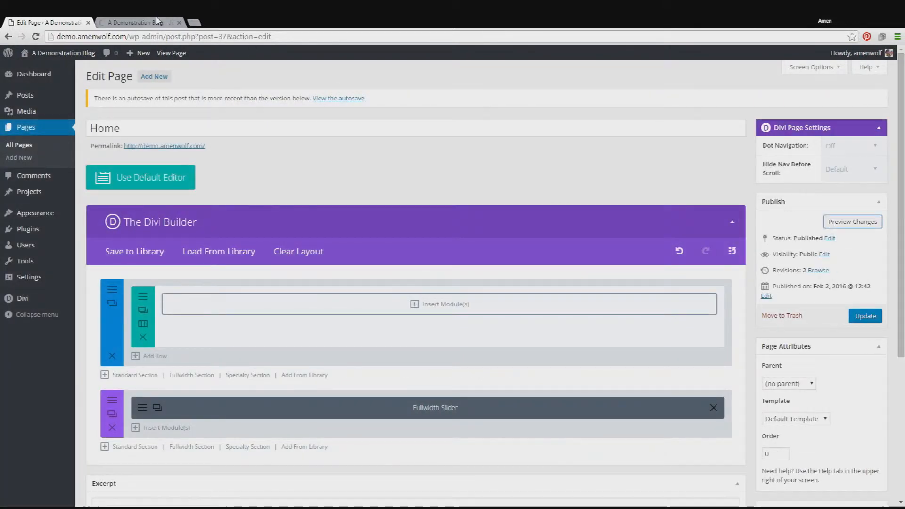
click(157, 20)
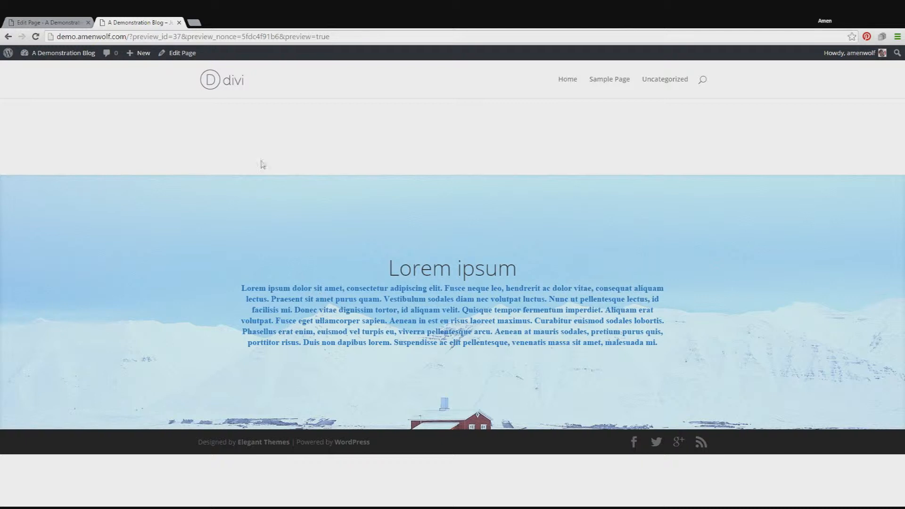
click(47, 22)
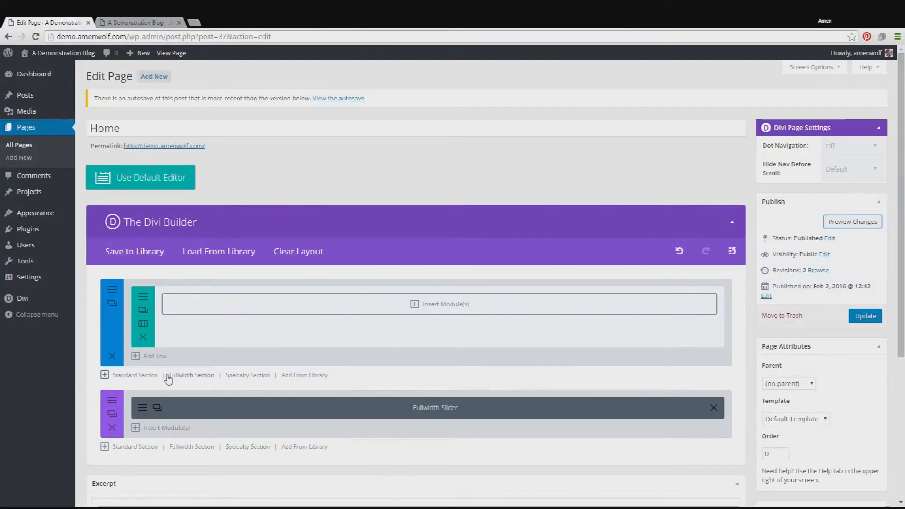
Step: Reopen the Lorem ipsum slide's general settings and enable its text overlay
click(157, 407)
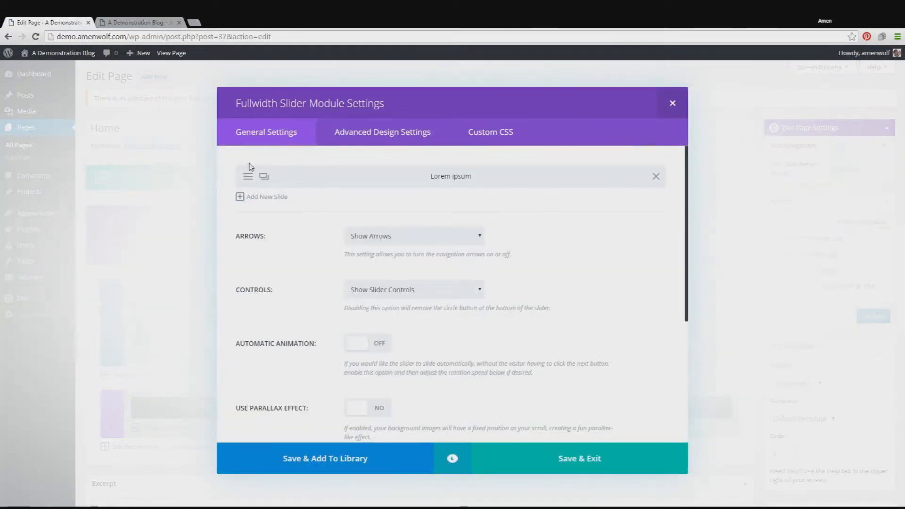
click(248, 178)
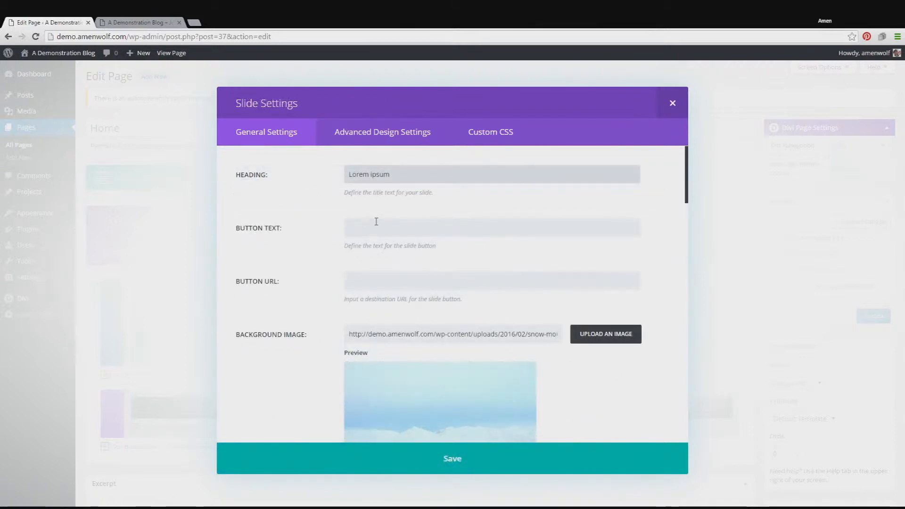
scroll(390, 237, down, 1)
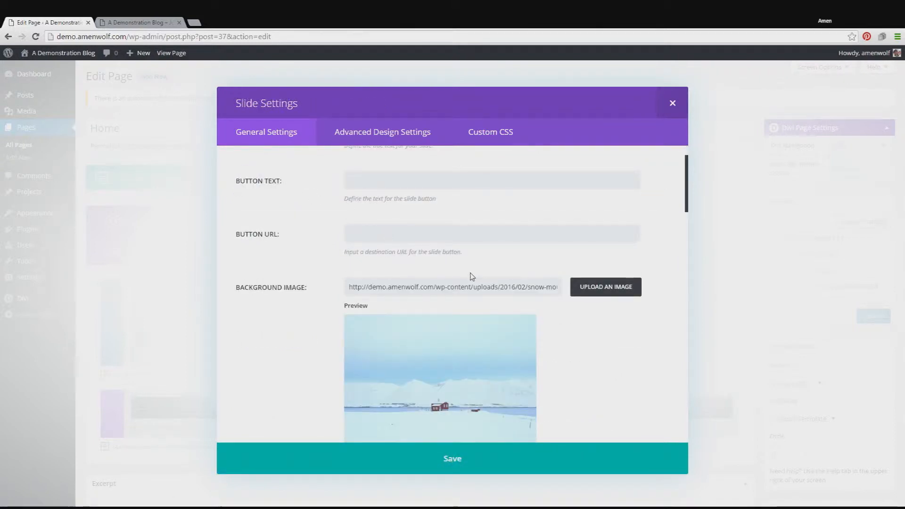
scroll(470, 276, down, 3)
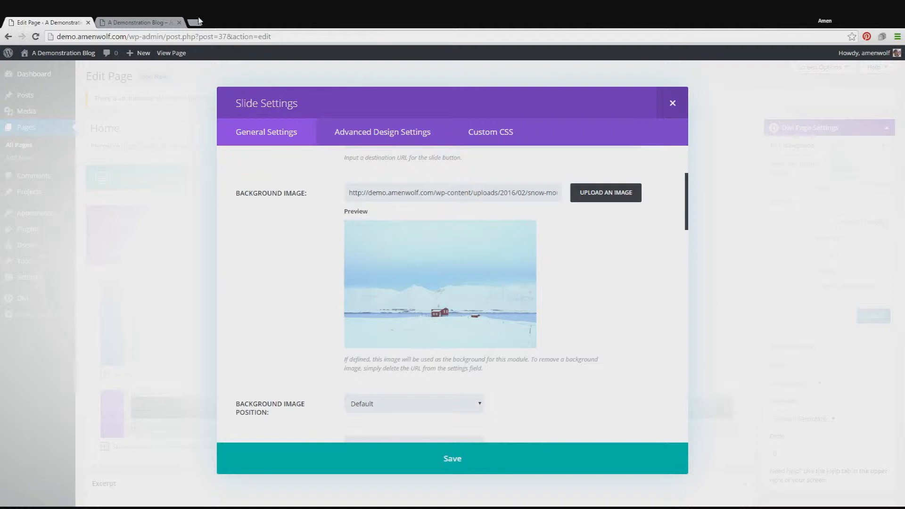
click(141, 22)
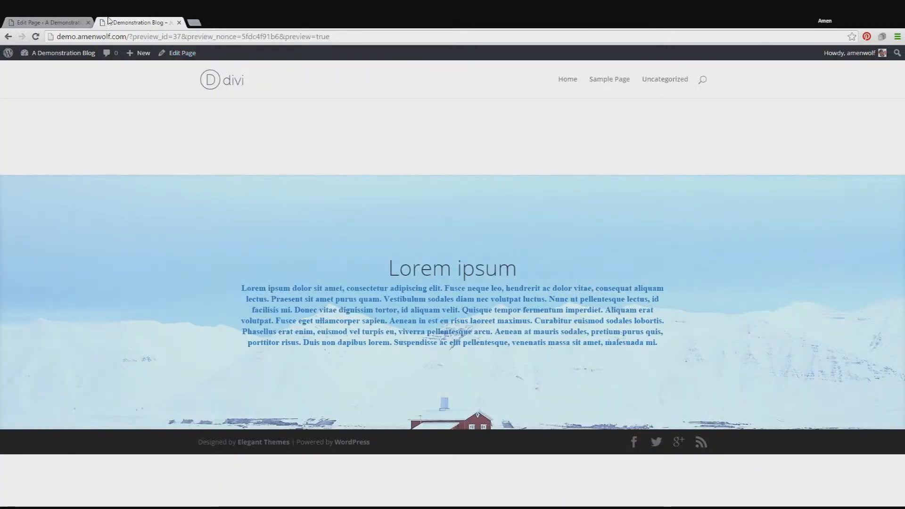
click(73, 22)
scroll(410, 315, up, 3)
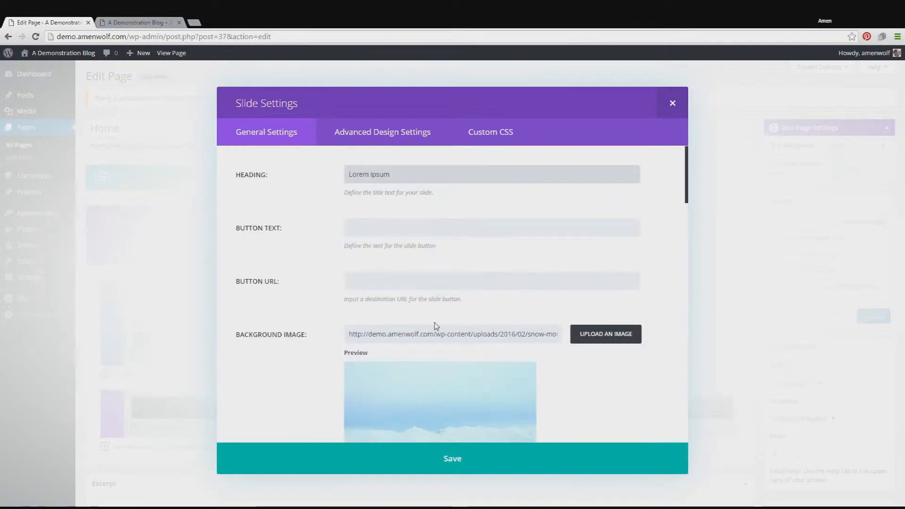
scroll(447, 320, down, 6)
scroll(499, 320, down, 5)
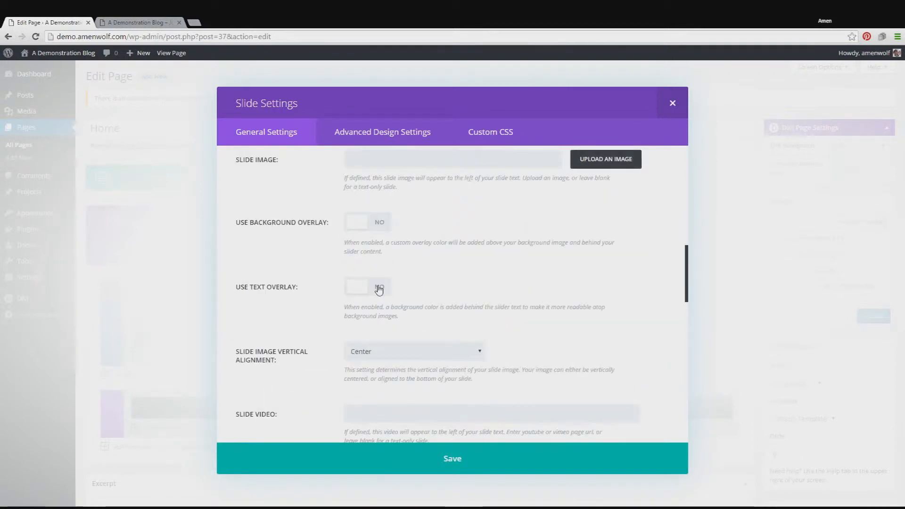
click(379, 288)
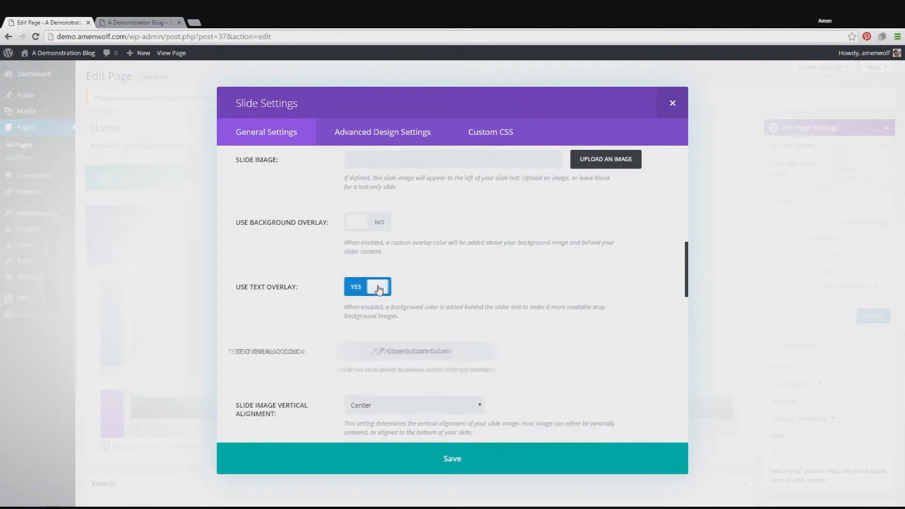
Step: Set the text overlay color to black with reduced opacity, rgba(0,0,0,0.49)
click(449, 357)
click(453, 357)
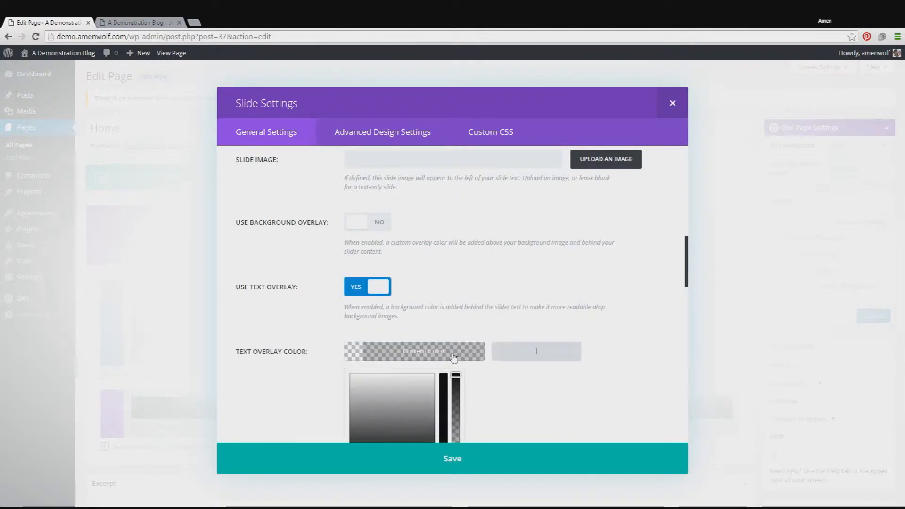
scroll(545, 368, down, 2)
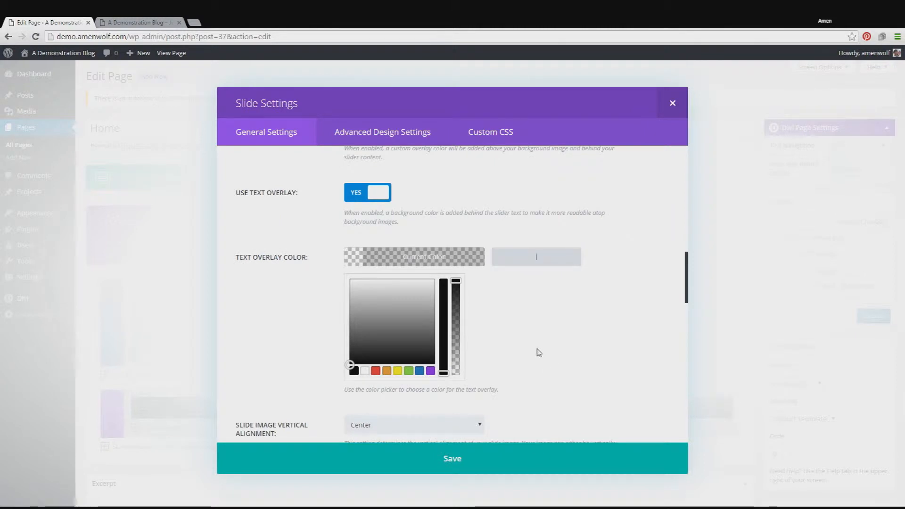
click(353, 373)
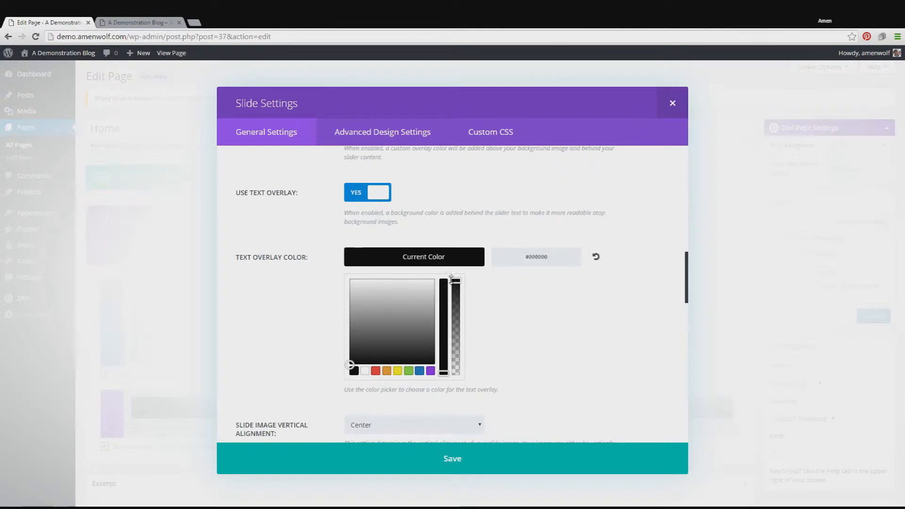
drag(456, 283, 455, 329)
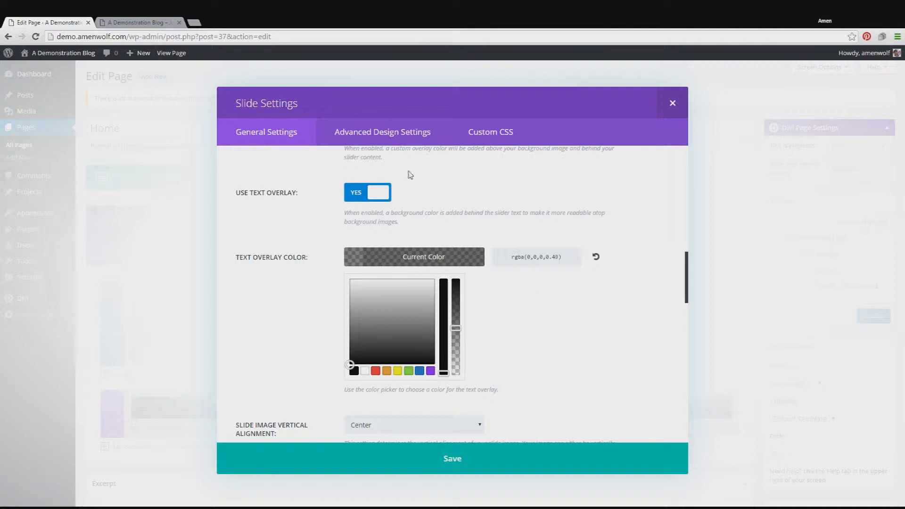
Step: Set the slide's body text color to white, #ffffff, in its advanced design settings
click(393, 132)
scroll(524, 254, down, 2)
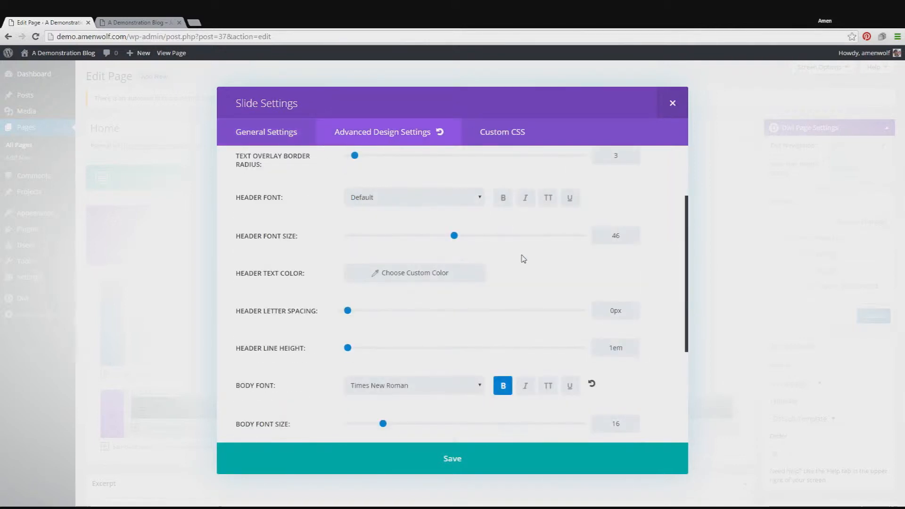
scroll(523, 258, down, 2)
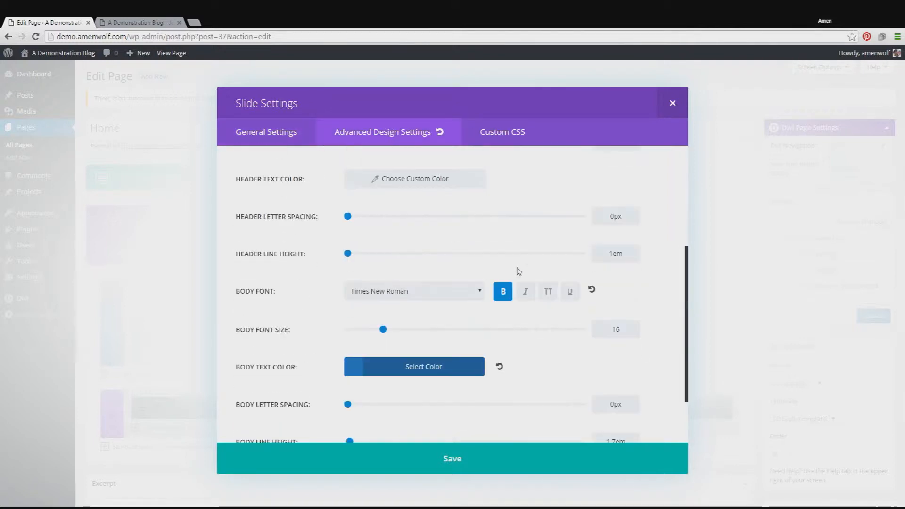
click(417, 370)
scroll(473, 391, down, 2)
click(365, 386)
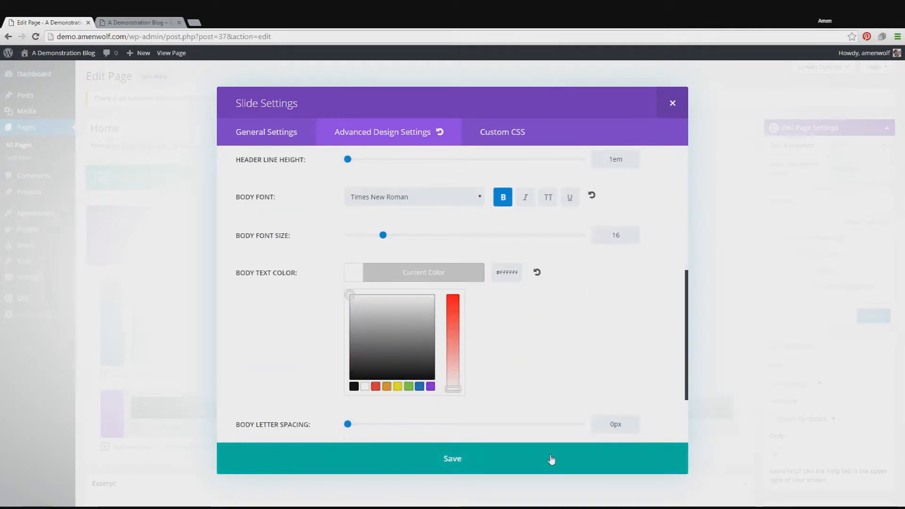
Step: Save the slide and slider module, preview the page to check the text overlay, and return to the page editor
click(551, 460)
click(551, 458)
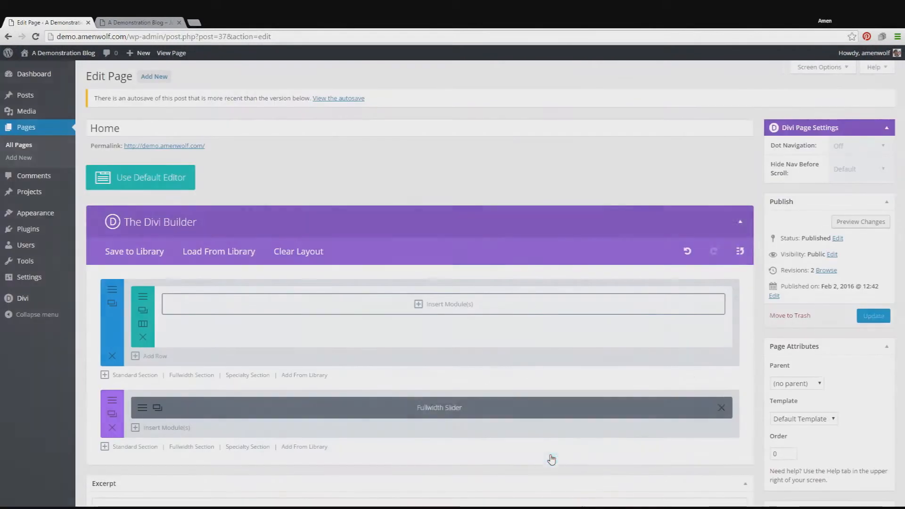
click(153, 22)
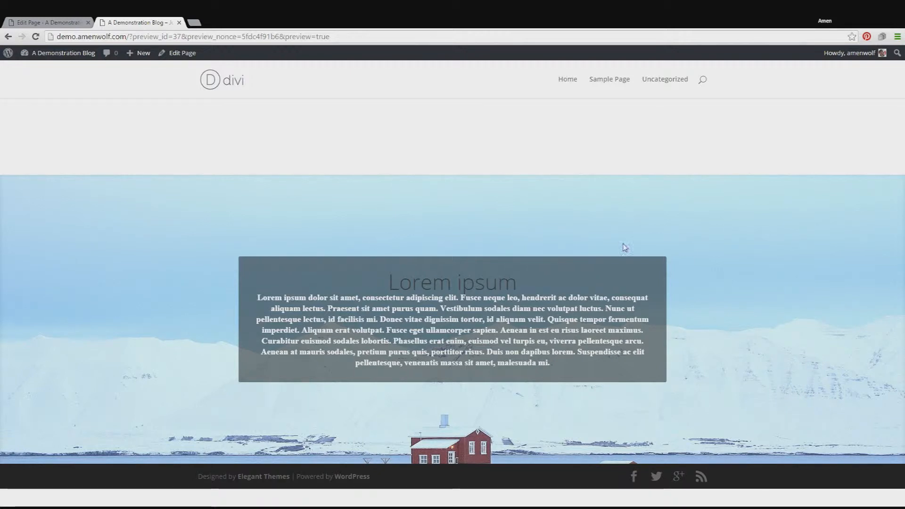
click(48, 22)
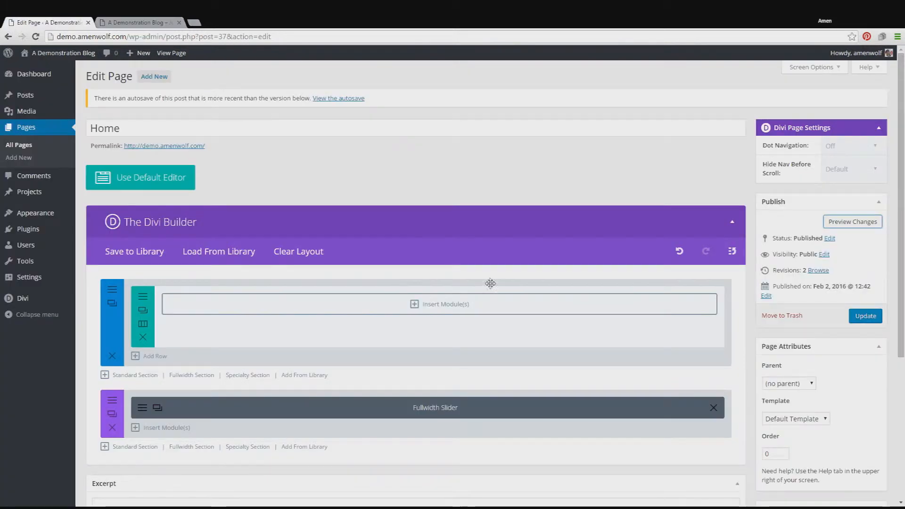
Step: Reopen the fullwidth slider's Lorem ipsum slide and set its header text color to white, #ffffff
scroll(490, 283, down, 2)
click(143, 313)
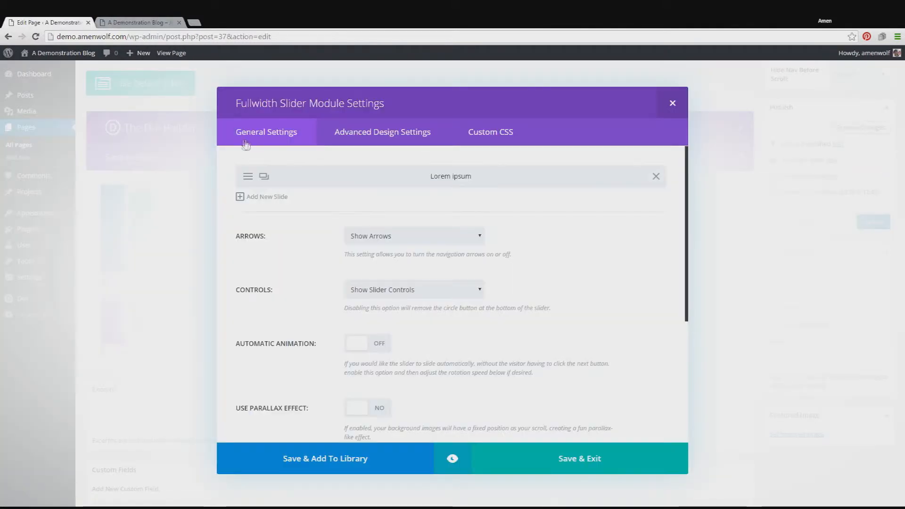
click(248, 176)
scroll(425, 294, down, 8)
scroll(425, 295, down, 2)
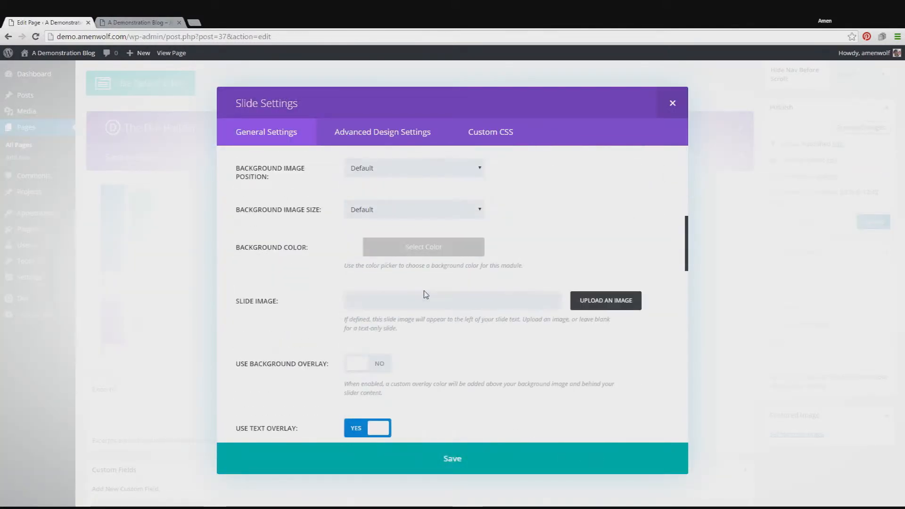
scroll(425, 295, down, 1)
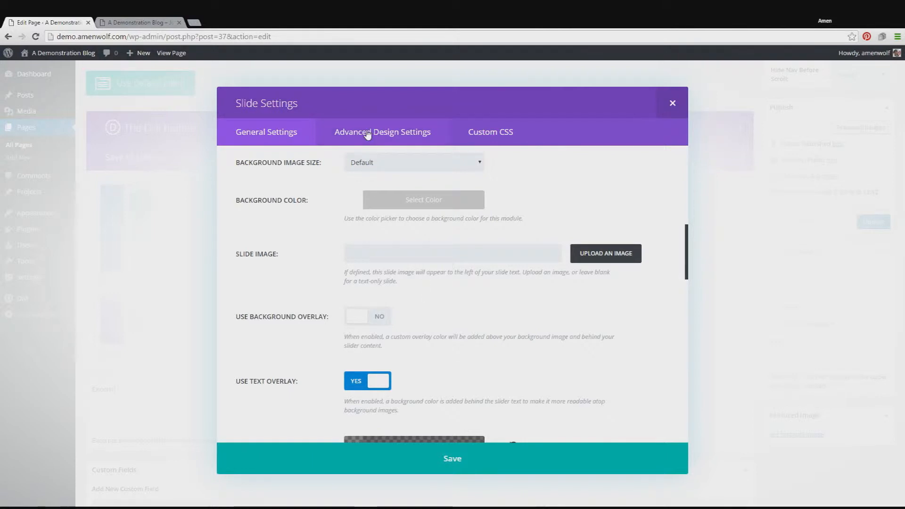
click(368, 133)
scroll(490, 259, down, 1)
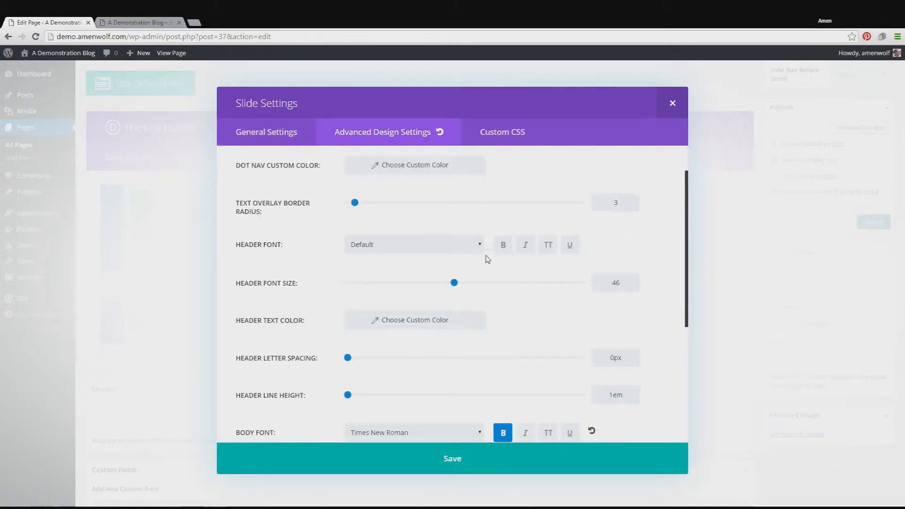
scroll(503, 330, down, 1)
scroll(478, 330, up, 2)
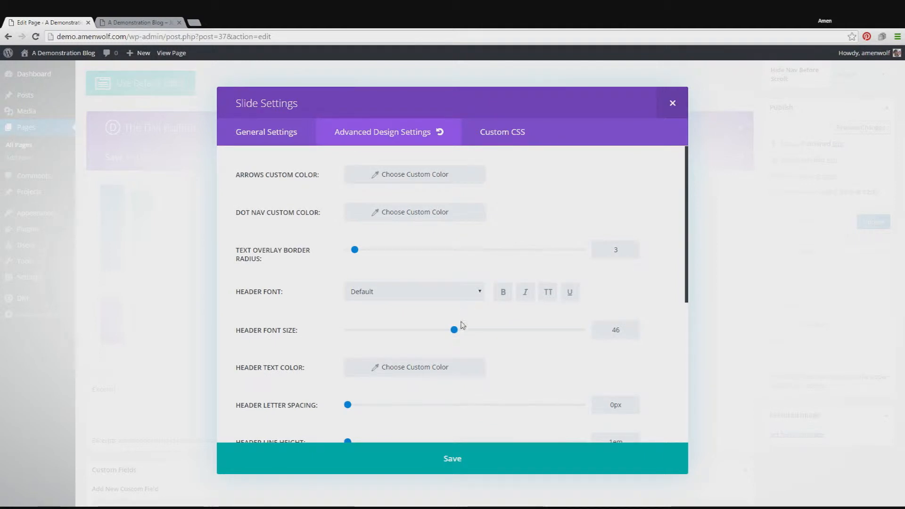
click(459, 372)
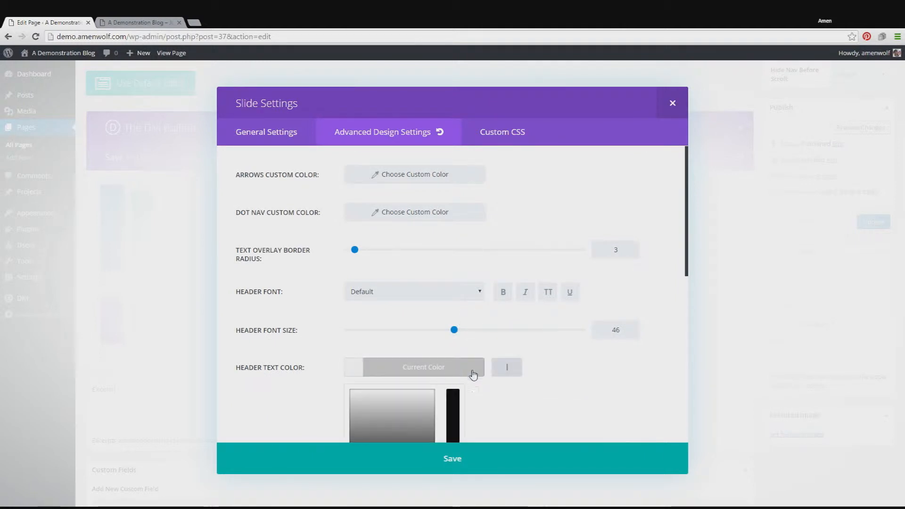
scroll(472, 372, down, 2)
click(364, 387)
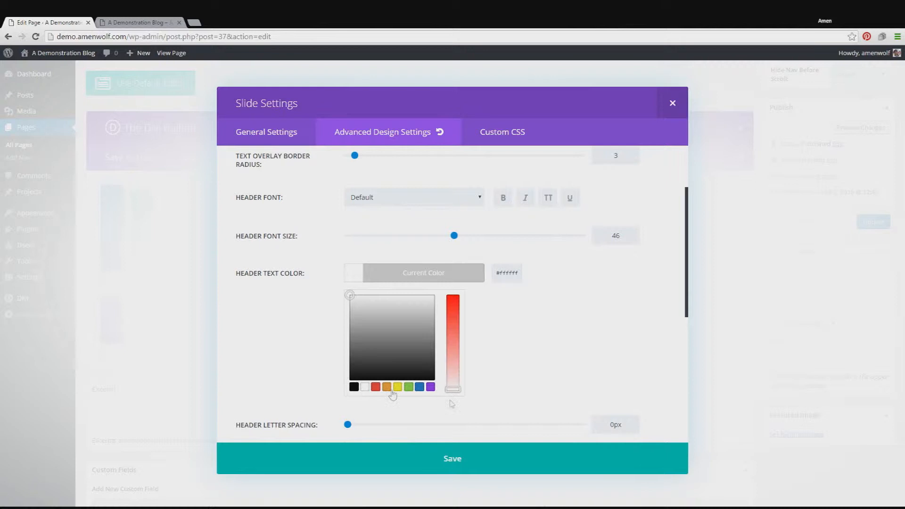
Step: Save the slide and slider module, preview the page to check the header color, and return to the page editor
click(537, 472)
click(536, 473)
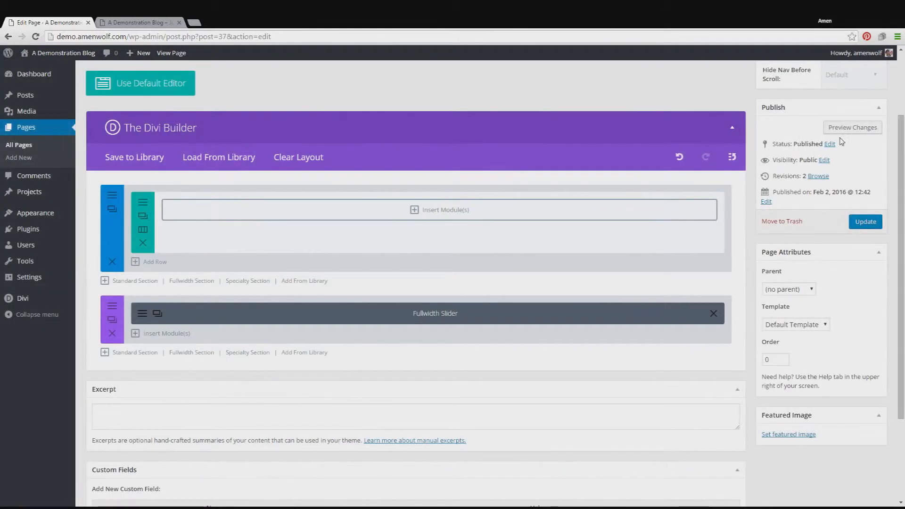
click(852, 127)
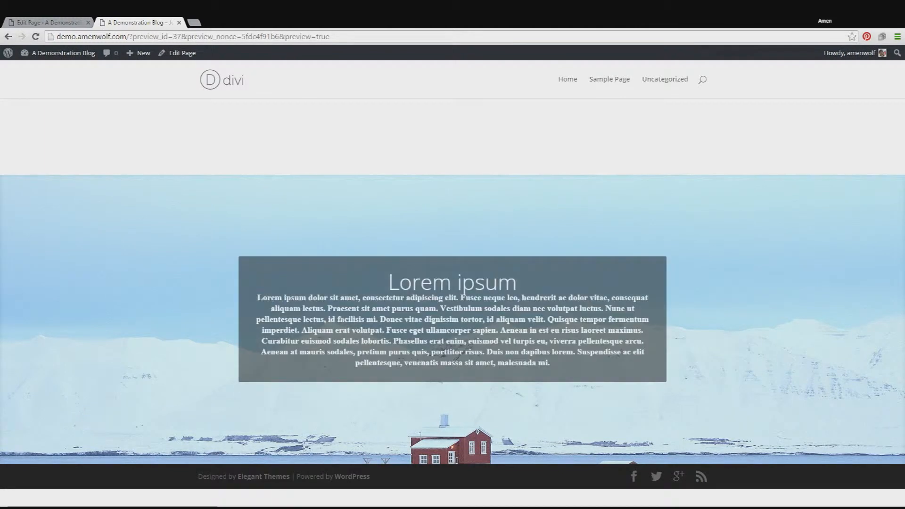
click(40, 20)
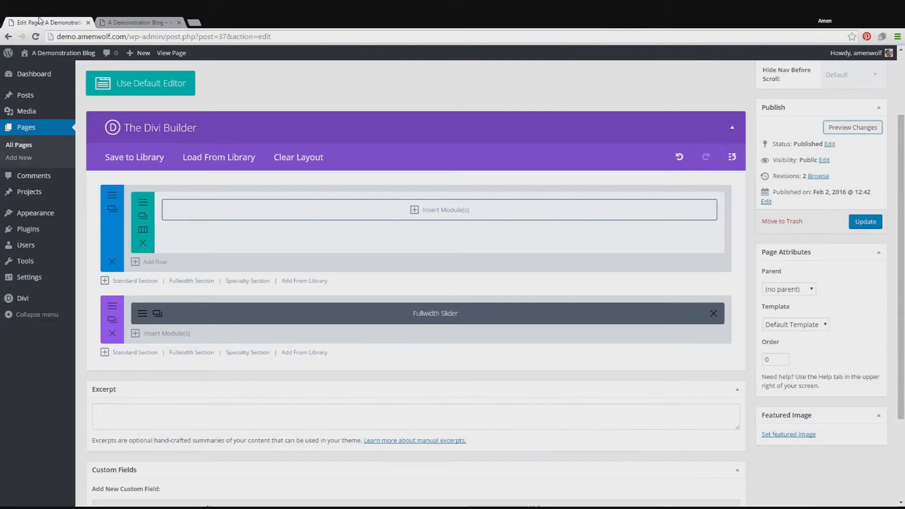
Step: Add a new slide to the fullwidth slider and set 445329447.mp4 from the media library as its MP4 background video
click(201, 311)
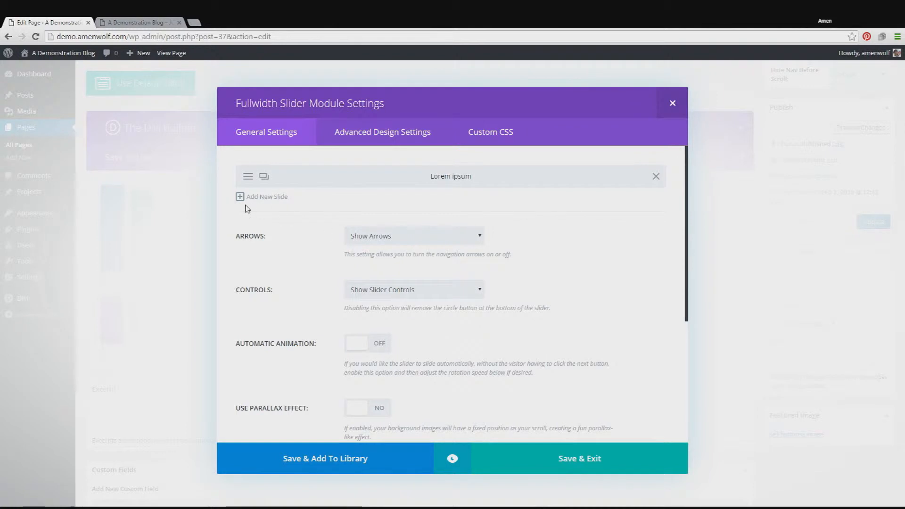
click(263, 200)
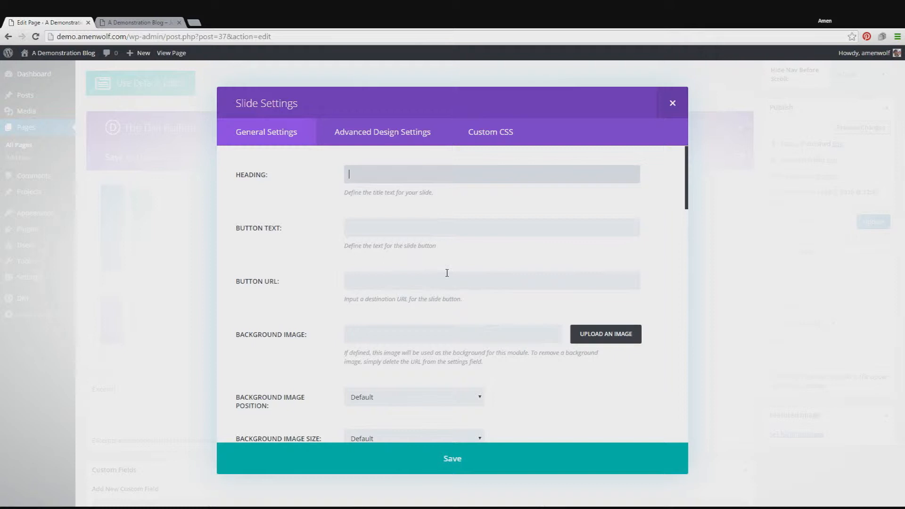
scroll(447, 271, down, 4)
scroll(448, 276, down, 2)
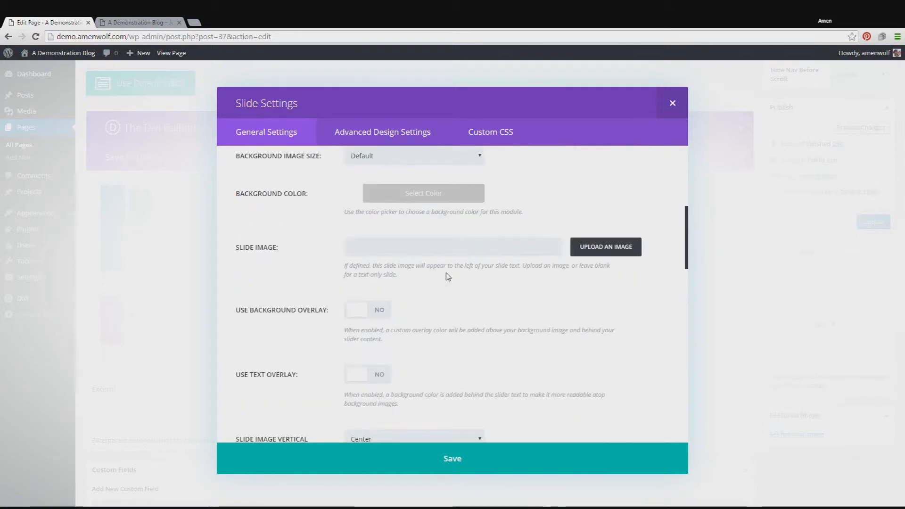
scroll(448, 277, down, 2)
scroll(448, 277, down, 4)
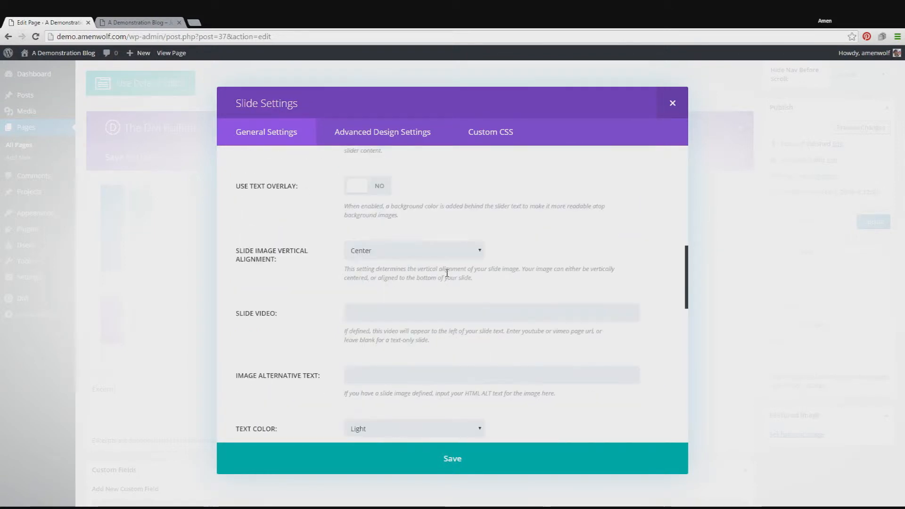
scroll(447, 273, down, 1)
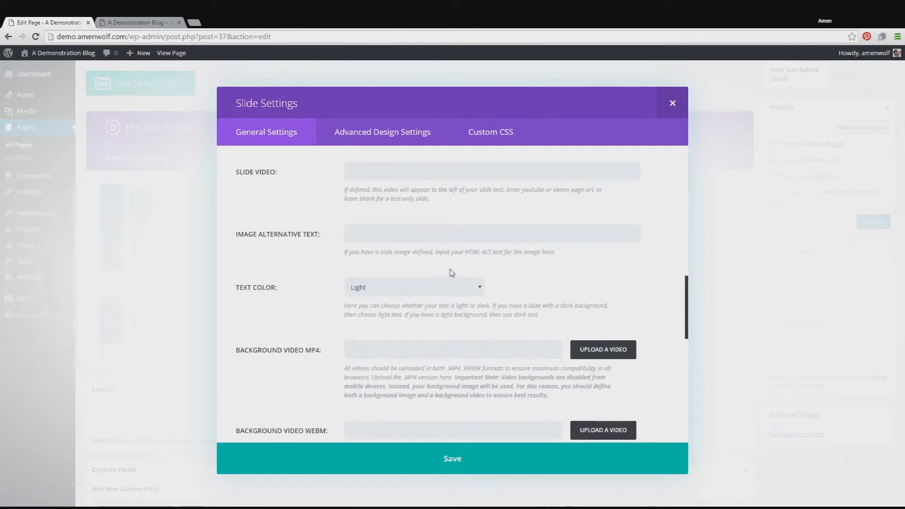
scroll(450, 273, down, 1)
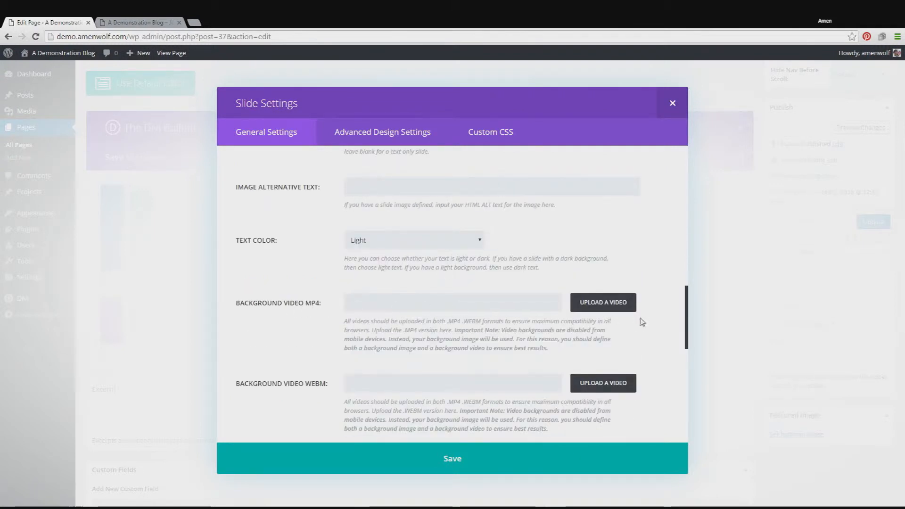
click(603, 305)
click(50, 169)
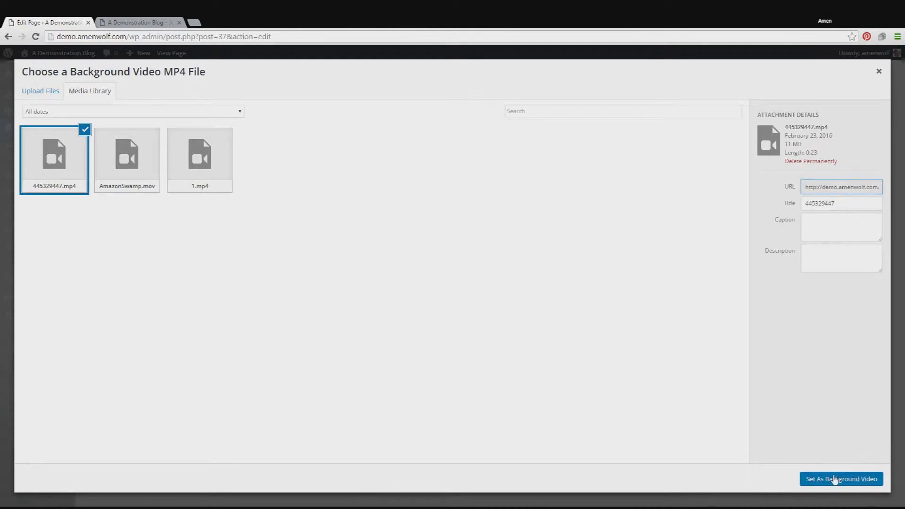
click(832, 478)
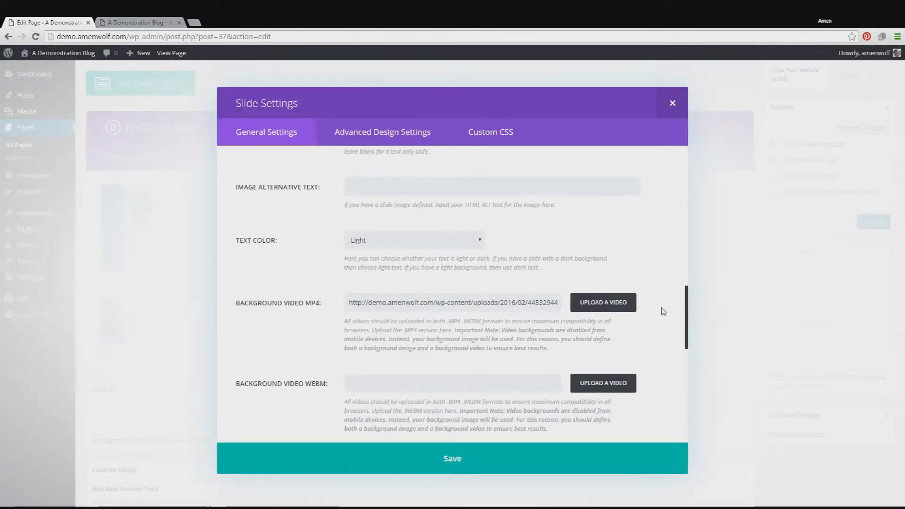
Step: Give the new slide the heading Lorem ipsum, paste the copied Lorem ipsum paragraph as its content, and save the slide
scroll(663, 312, down, 1)
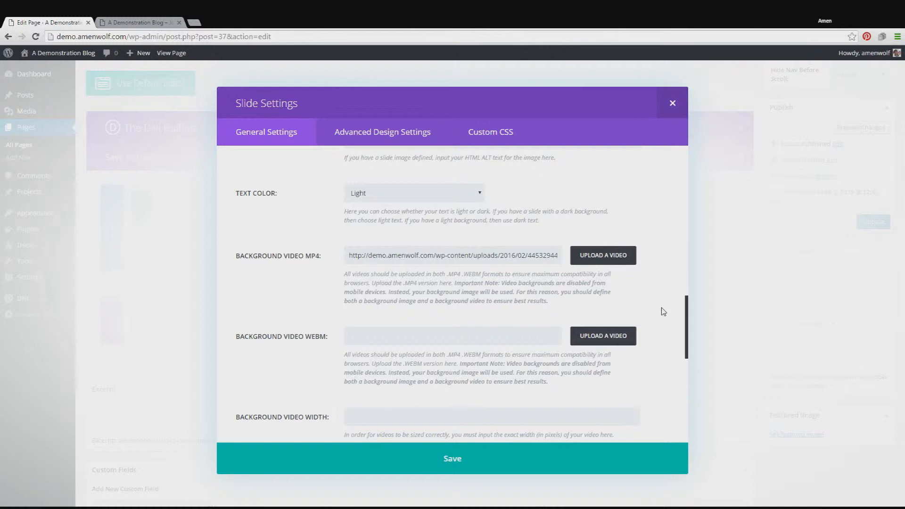
scroll(663, 311, down, 5)
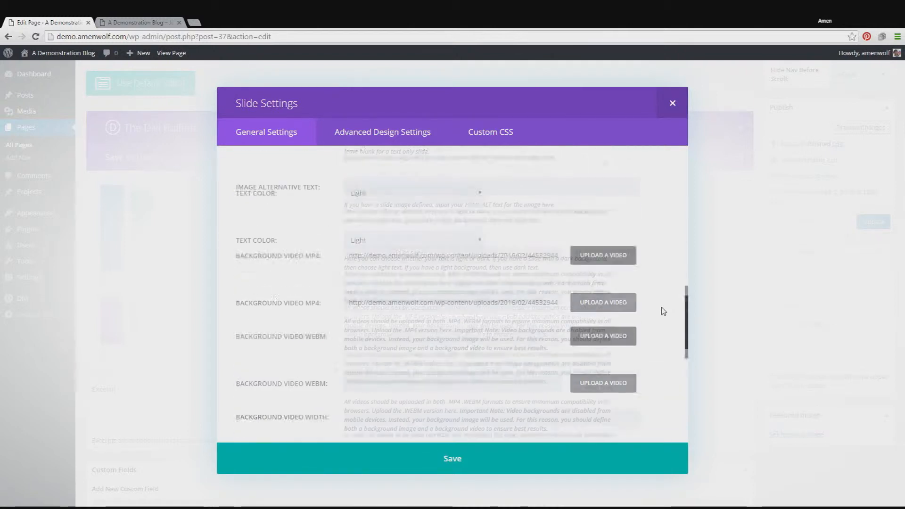
scroll(663, 311, up, 15)
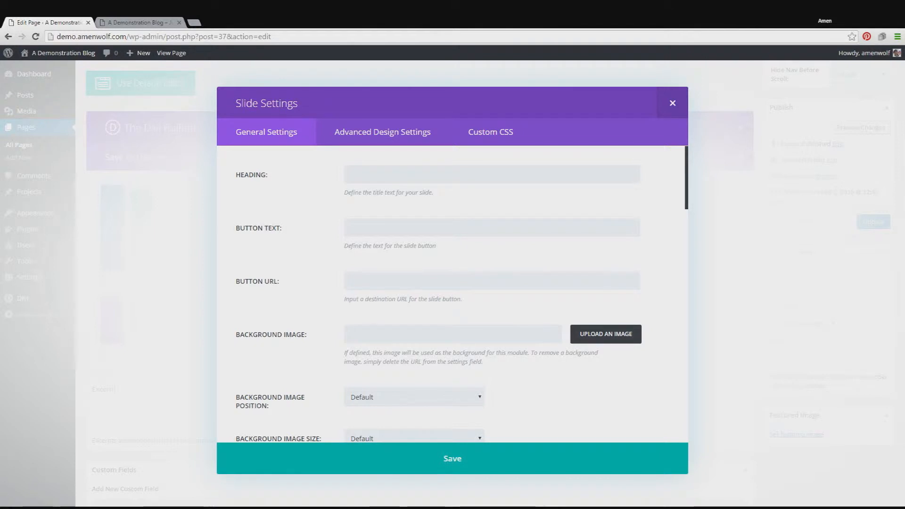
scroll(542, 250, down, 15)
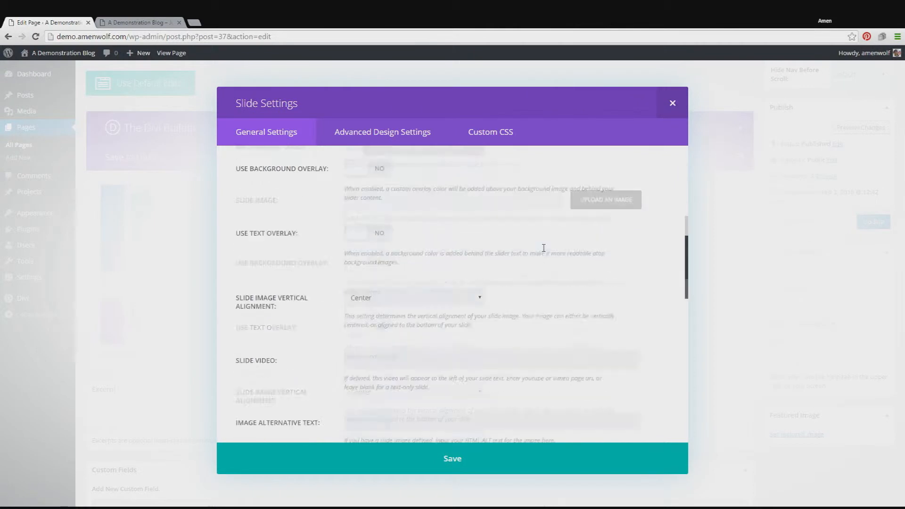
scroll(543, 250, down, 3)
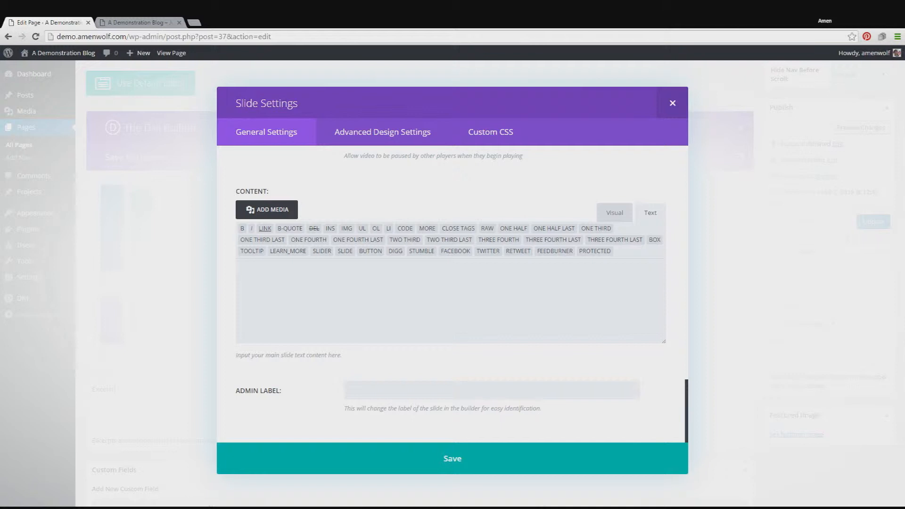
key(ctrl+v)
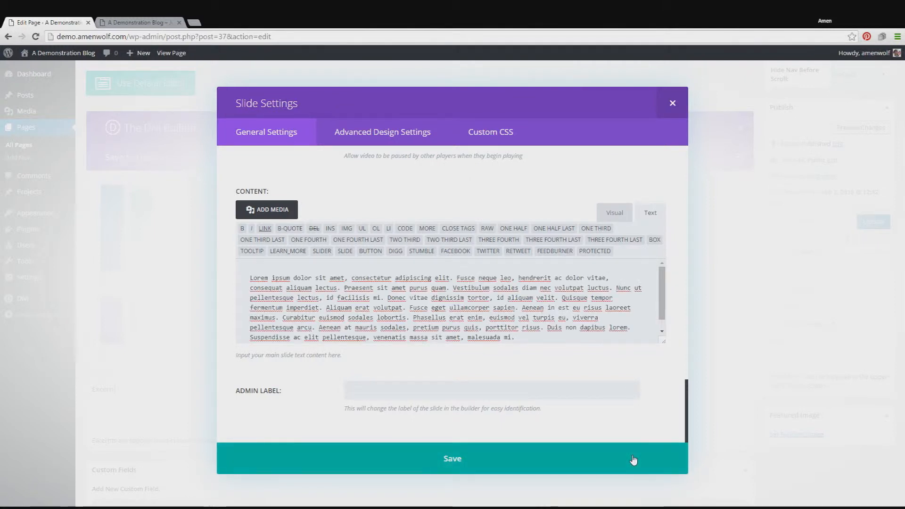
click(633, 459)
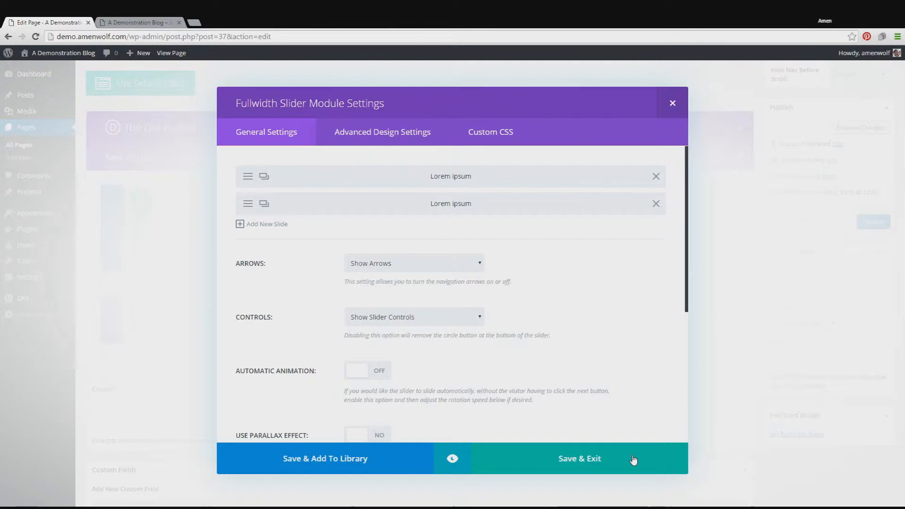
Step: Save the slider module, preview the page's second slide with its background video, and return to the page editor
click(633, 459)
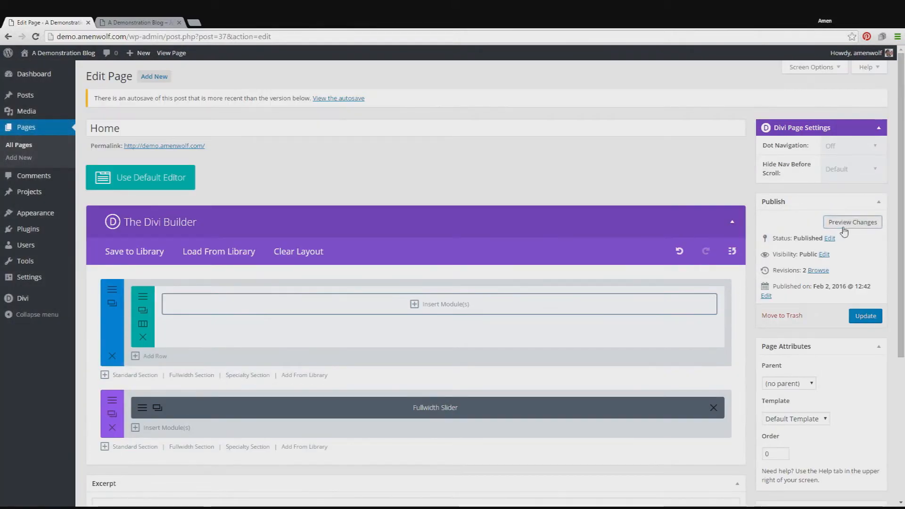
click(128, 21)
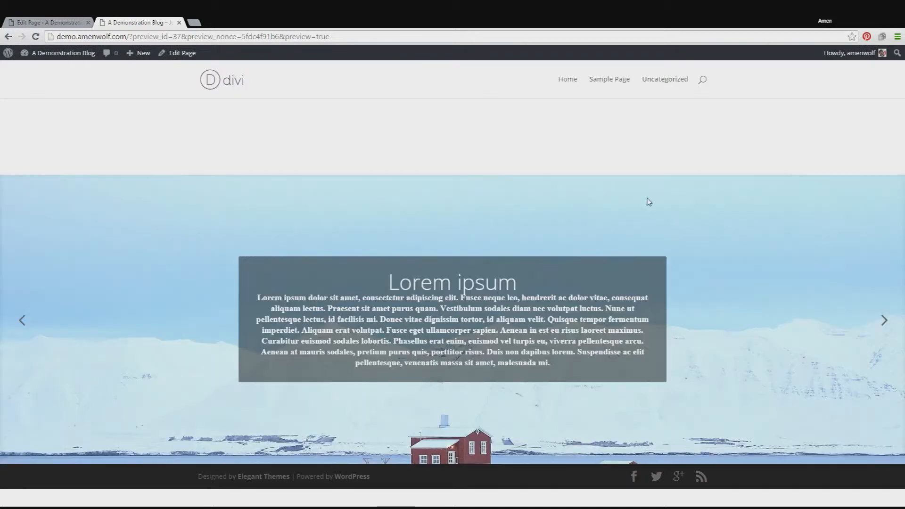
click(882, 322)
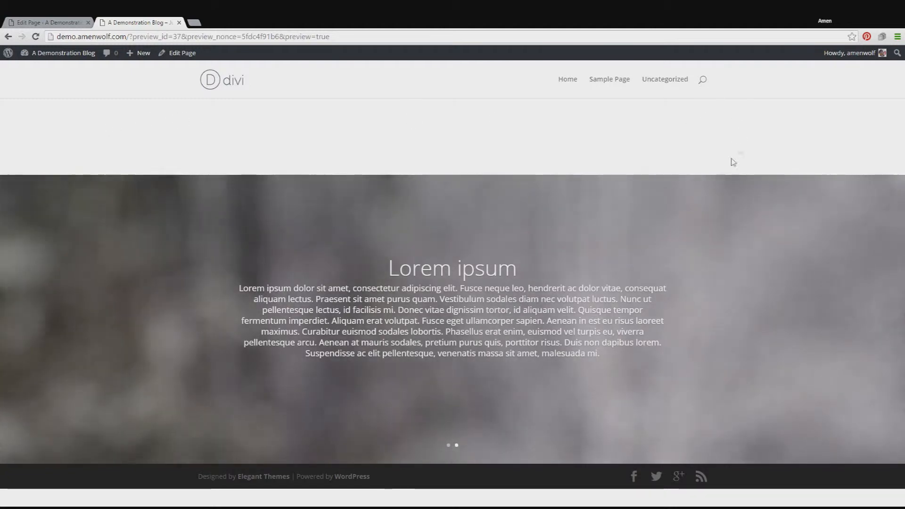
key(ctrl+shift+Tab)
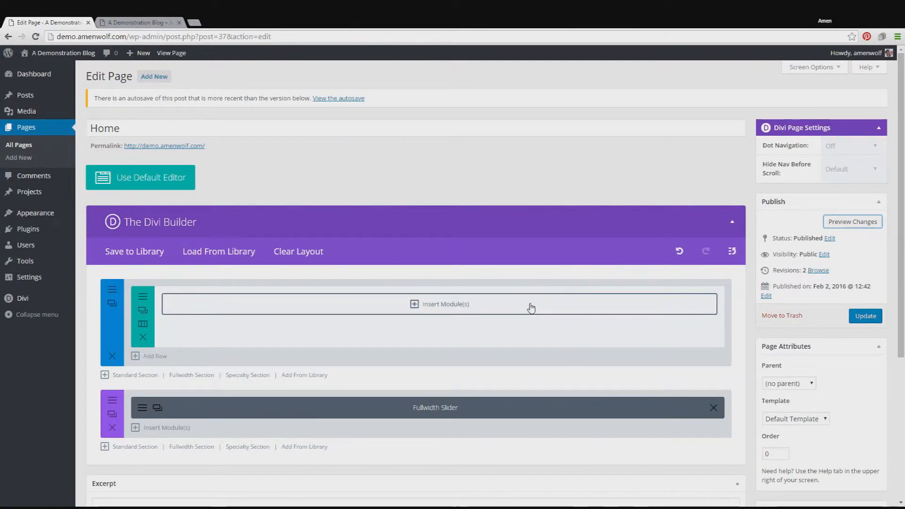
Step: Move the fullwidth slider section above the standard section and check both slides in the page preview before returning to the editor
scroll(532, 307, down, 1)
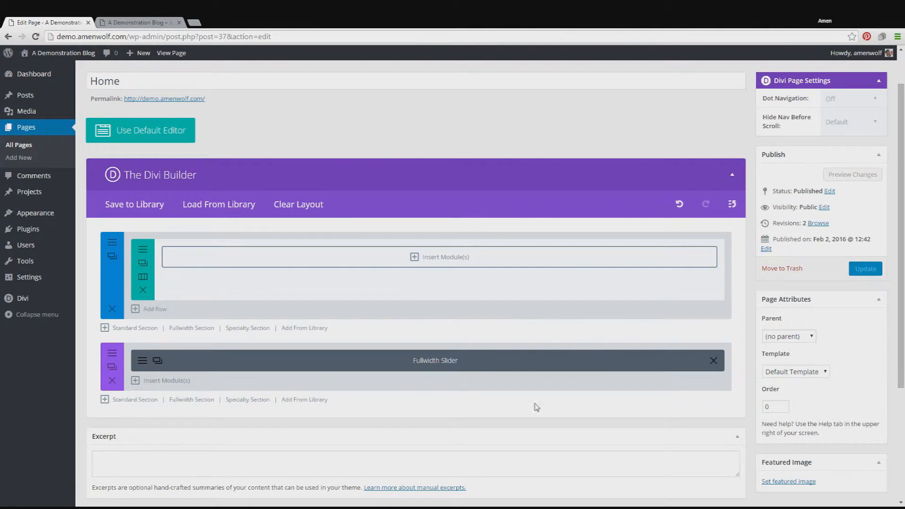
drag(496, 384, 483, 277)
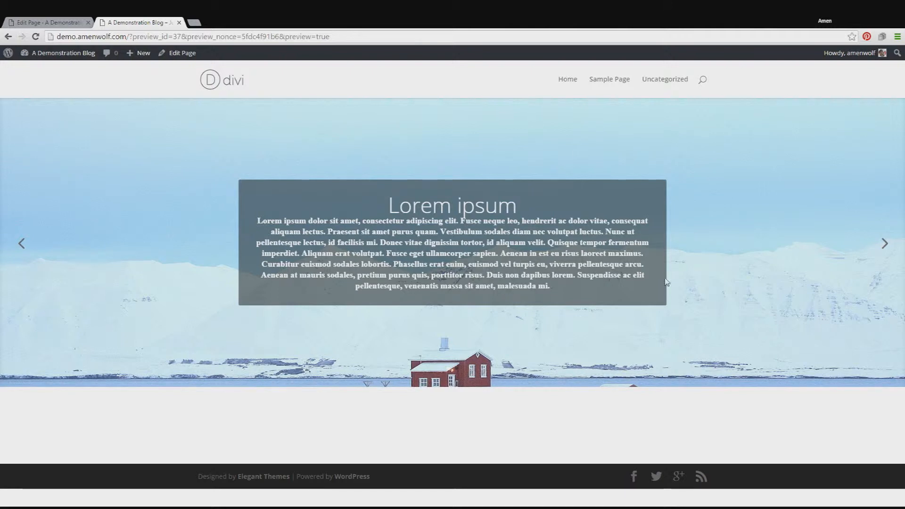
click(884, 244)
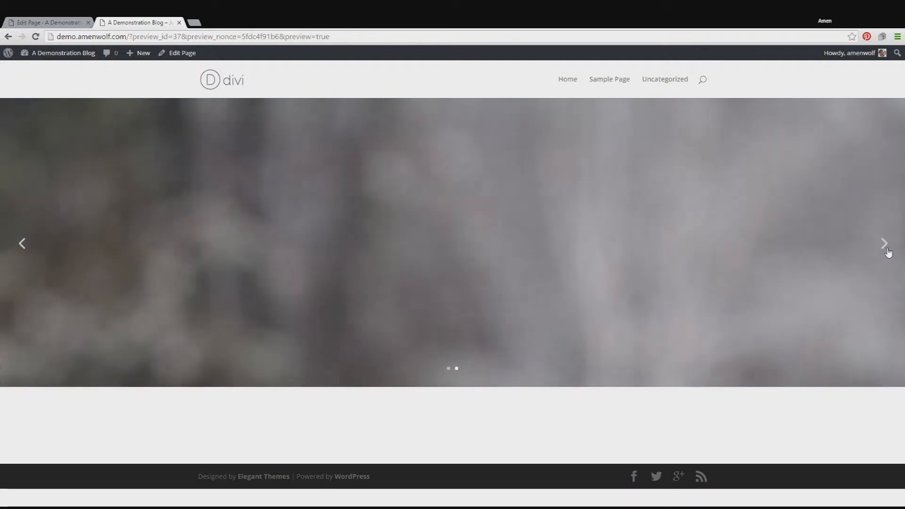
click(888, 253)
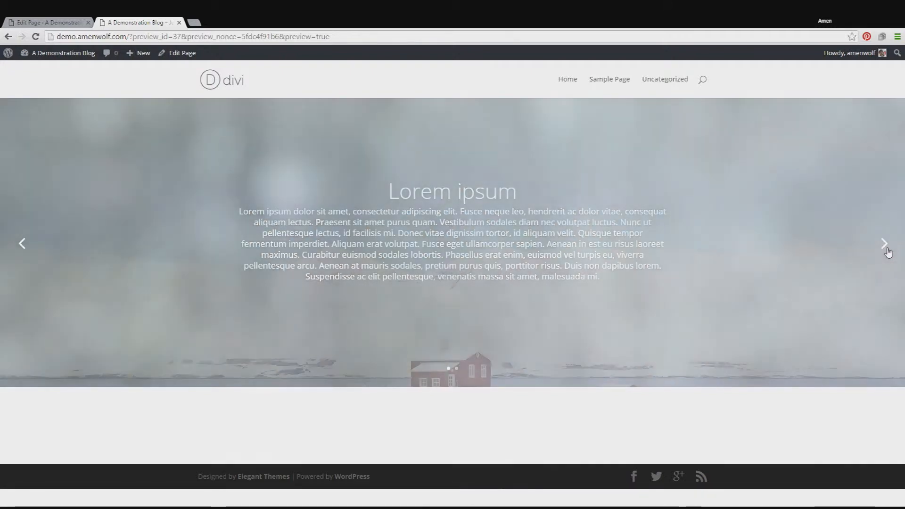
click(27, 22)
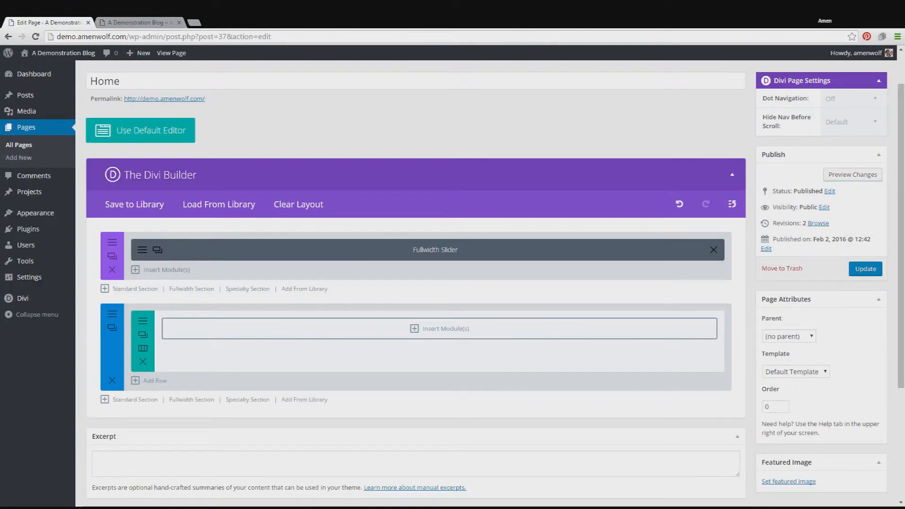
Step: Replace the standard section's single-column row layout with four equal columns
scroll(415, 282, down, 1)
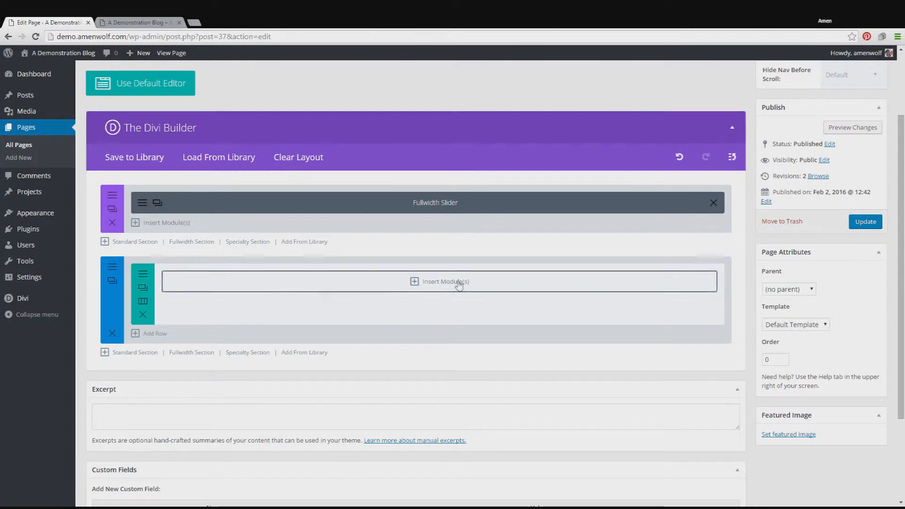
click(140, 315)
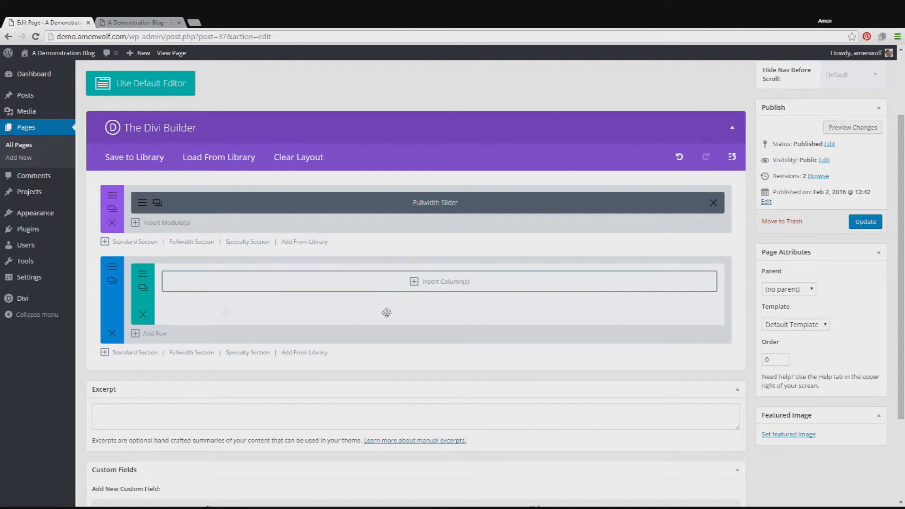
click(511, 291)
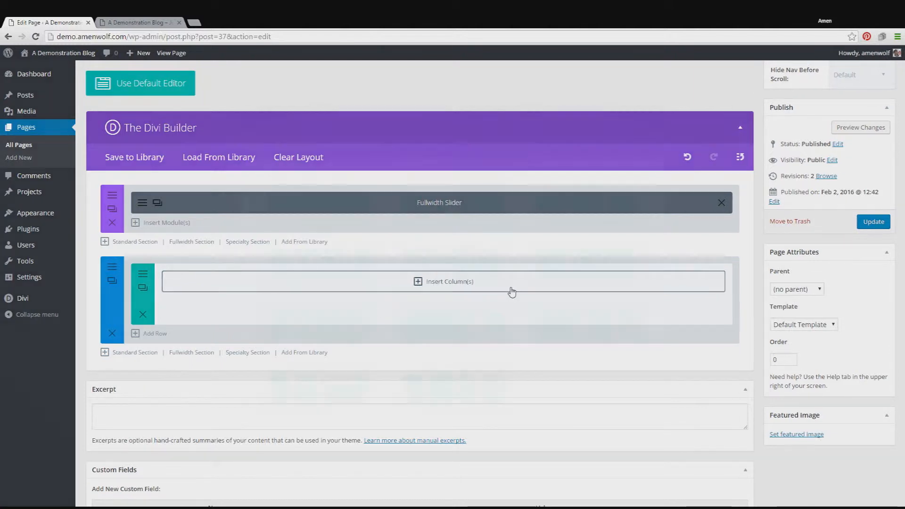
click(331, 274)
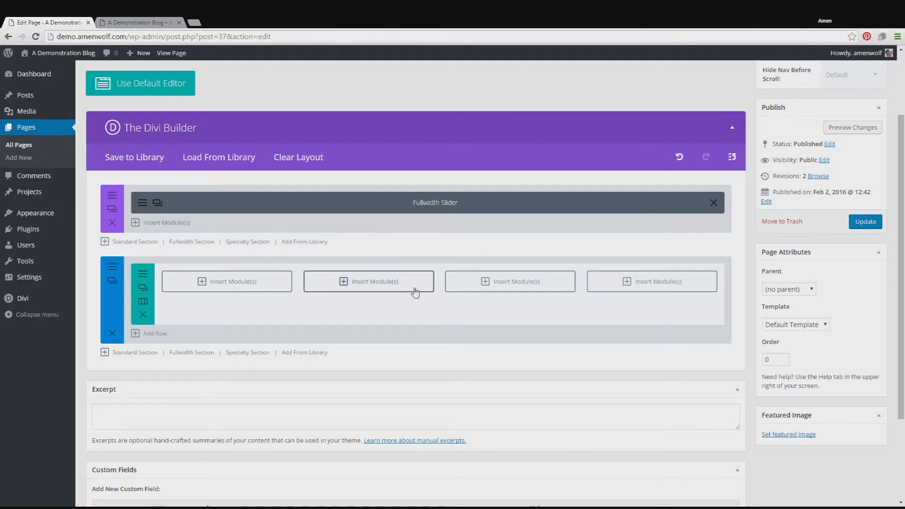
Step: Insert a Blurb module in the first of the four columns and enable its Use Icon option
click(243, 292)
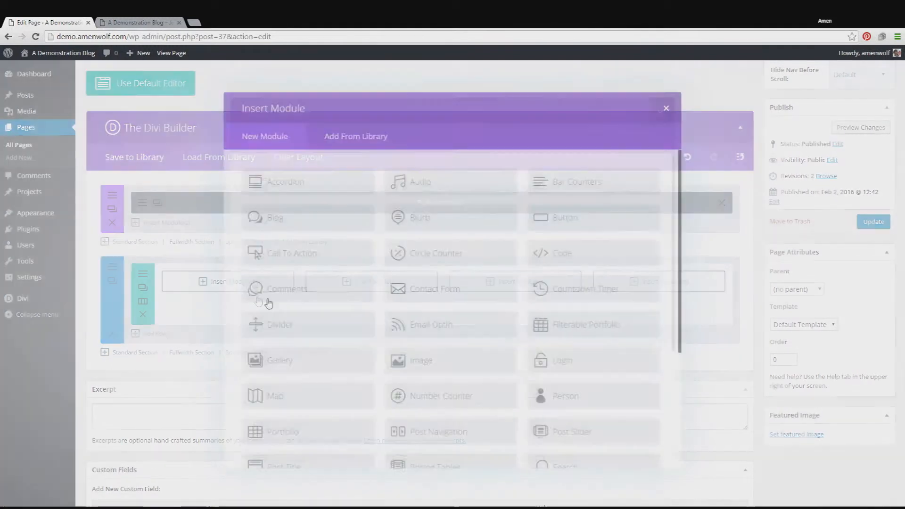
click(490, 222)
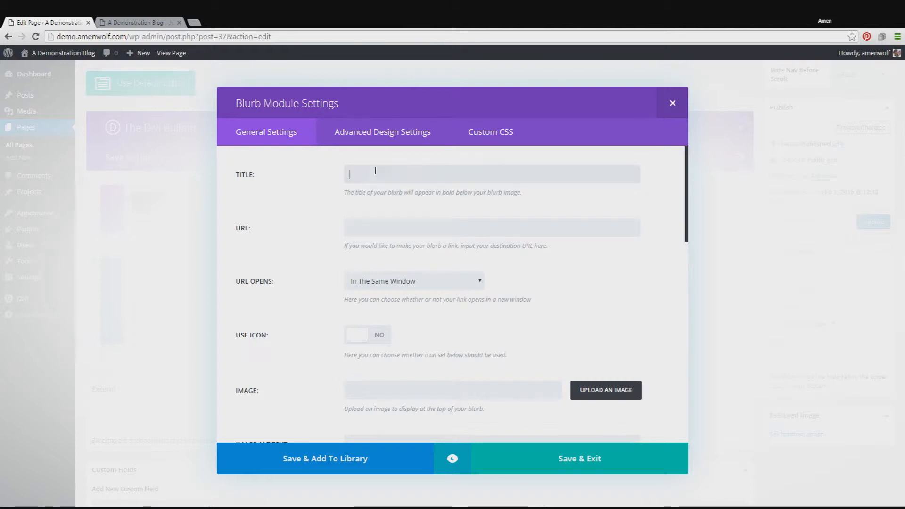
scroll(555, 227, down, 1)
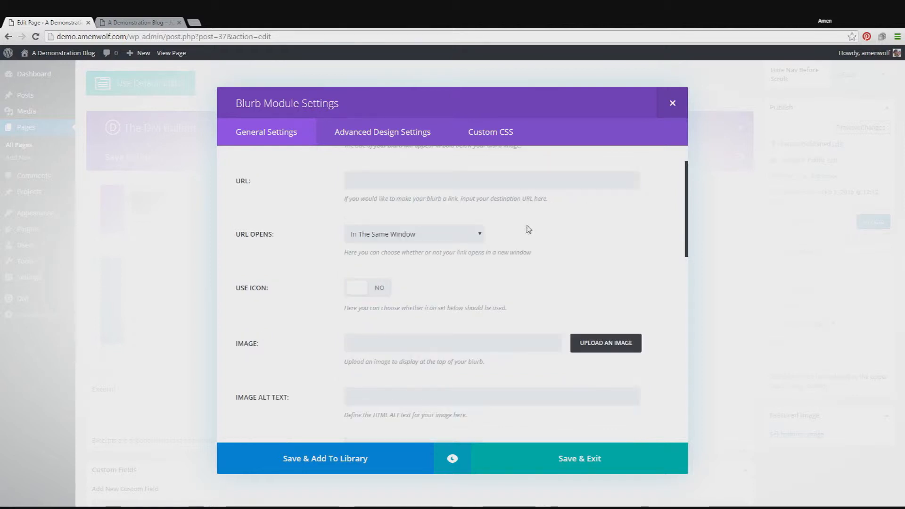
click(372, 293)
scroll(605, 281, down, 1)
scroll(645, 262, down, 2)
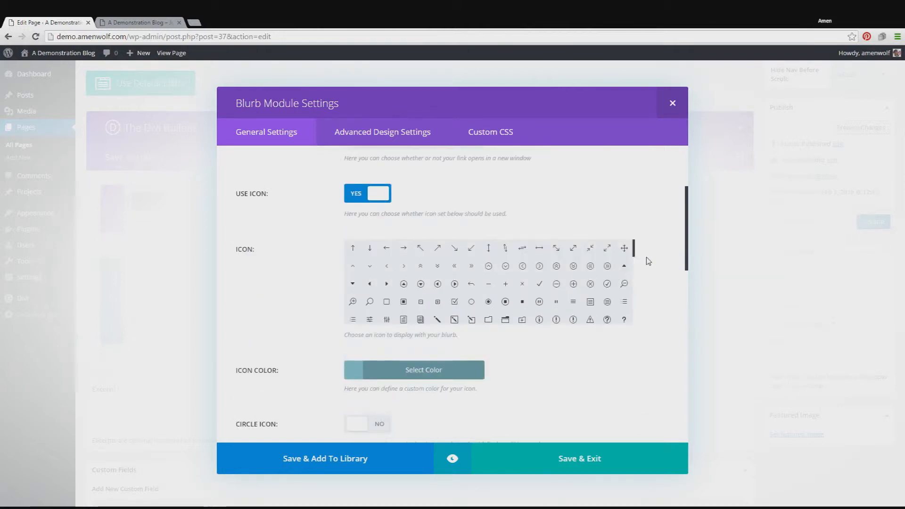
Step: Browse the icon set and choose the pencil icon for the blurb
scroll(647, 261, up, 1)
scroll(575, 272, down, 5)
scroll(531, 263, down, 3)
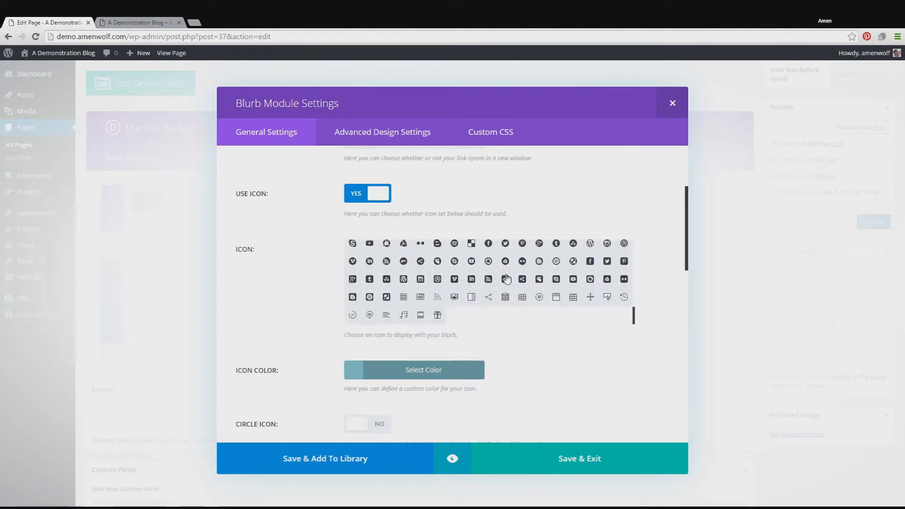
scroll(444, 267, down, 1)
scroll(471, 265, up, 2)
scroll(448, 252, up, 3)
scroll(606, 293, up, 5)
scroll(652, 322, down, 2)
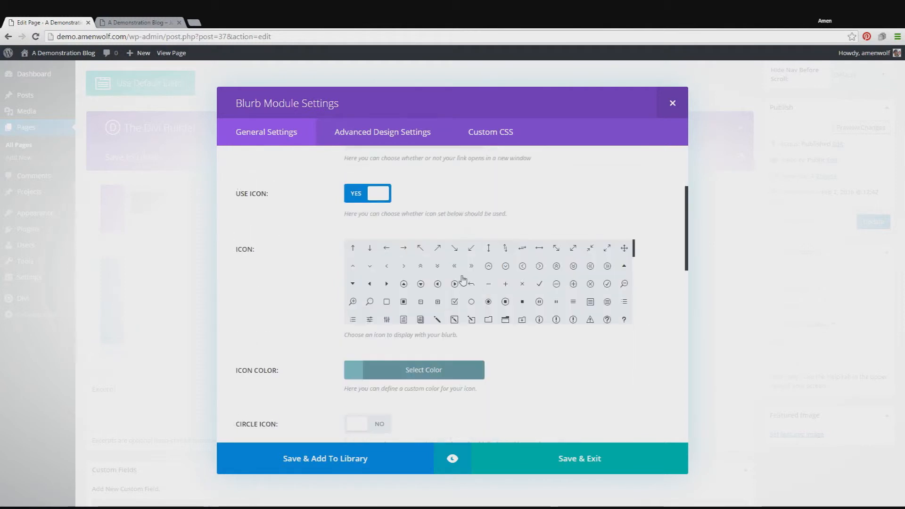
mouse_move(633, 250)
mouse_down()
mouse_move(632, 302)
mouse_move(632, 250)
mouse_move(632, 259)
mouse_up()
scroll(380, 264, up, 2)
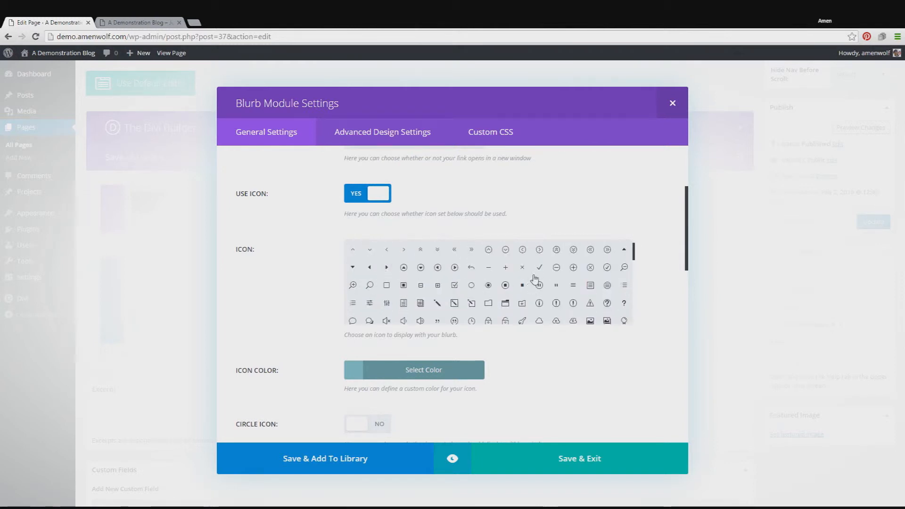
click(437, 304)
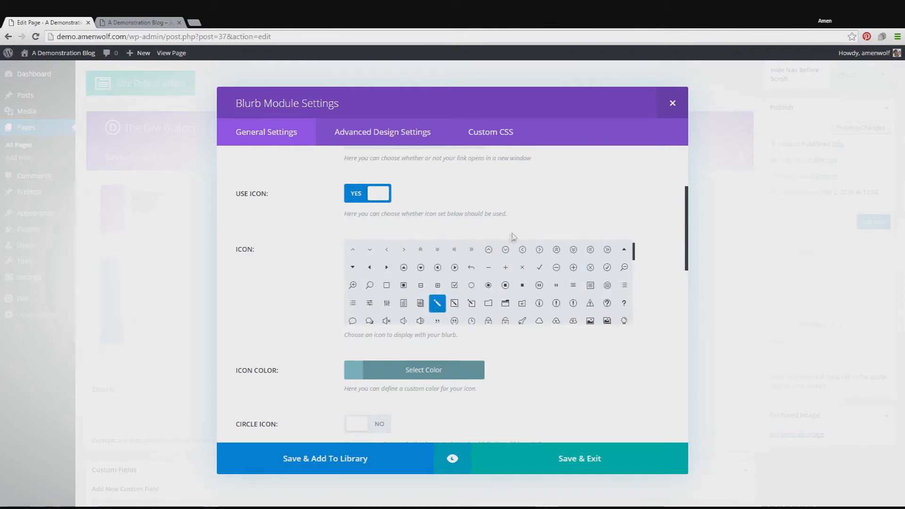
Step: Set the blurb's icon color to the preset blue
scroll(606, 271, down, 1)
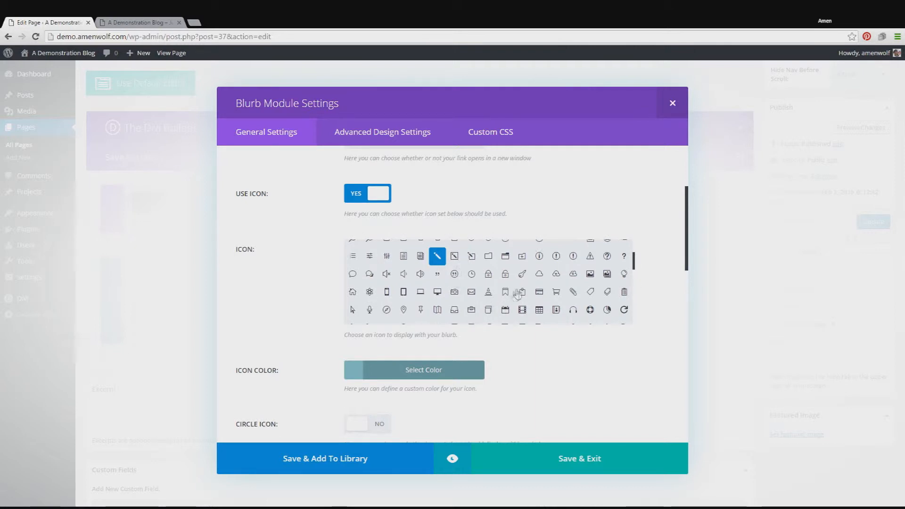
click(415, 377)
scroll(593, 302, down, 1)
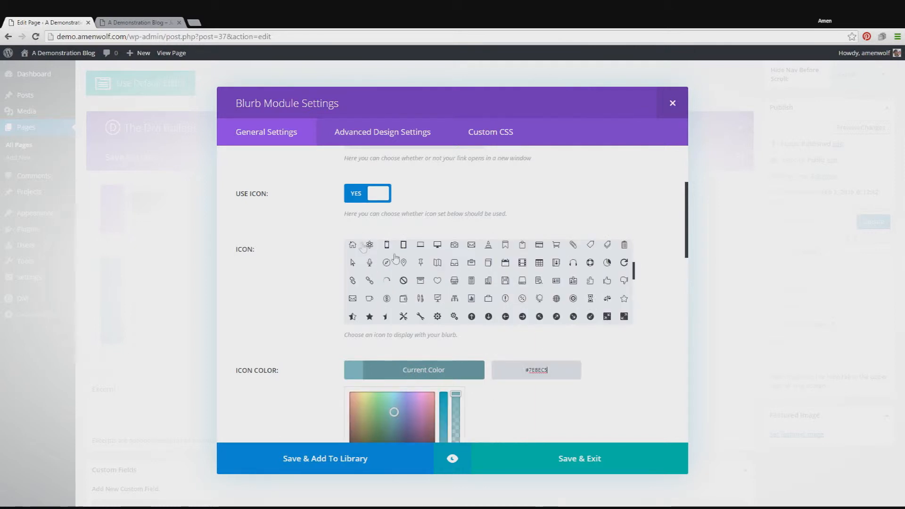
scroll(546, 332, up, 2)
scroll(654, 303, down, 3)
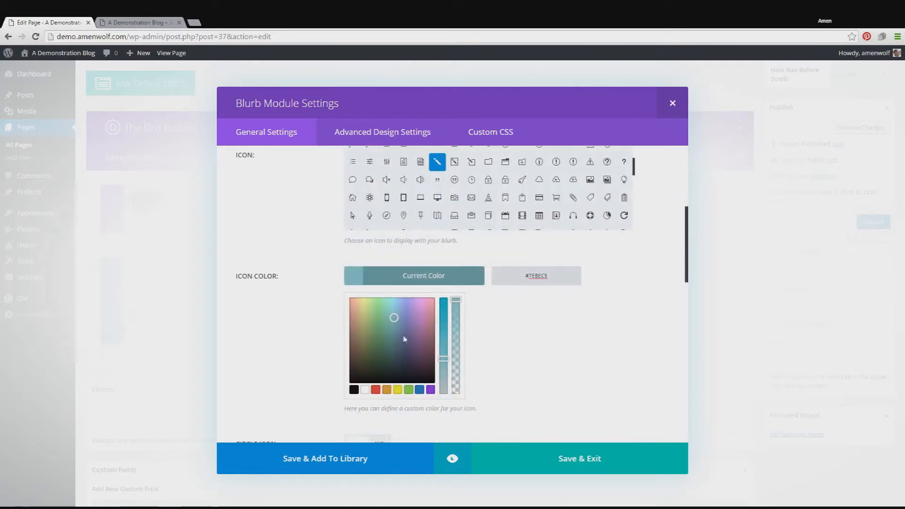
drag(404, 339, 373, 368)
click(376, 389)
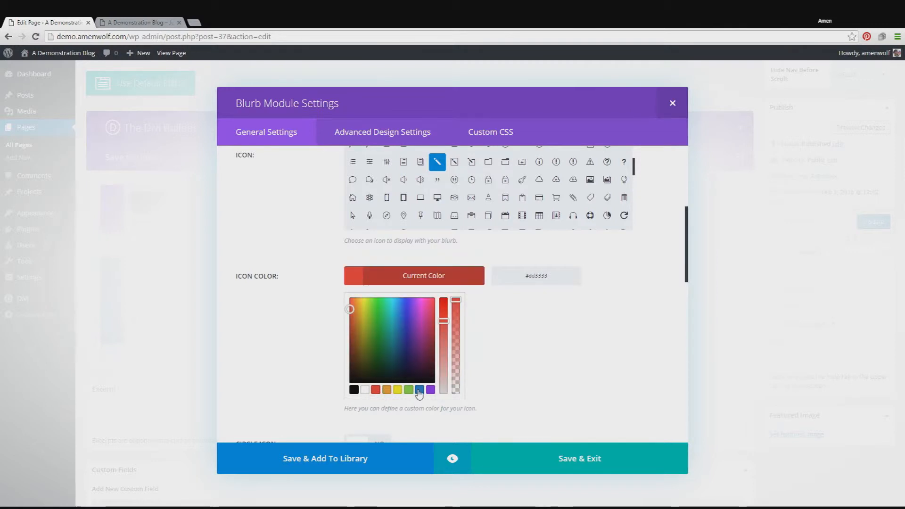
click(419, 390)
Step: Enable Circle Icon and Show Circle Border for the blurb's icon
scroll(615, 308, down, 5)
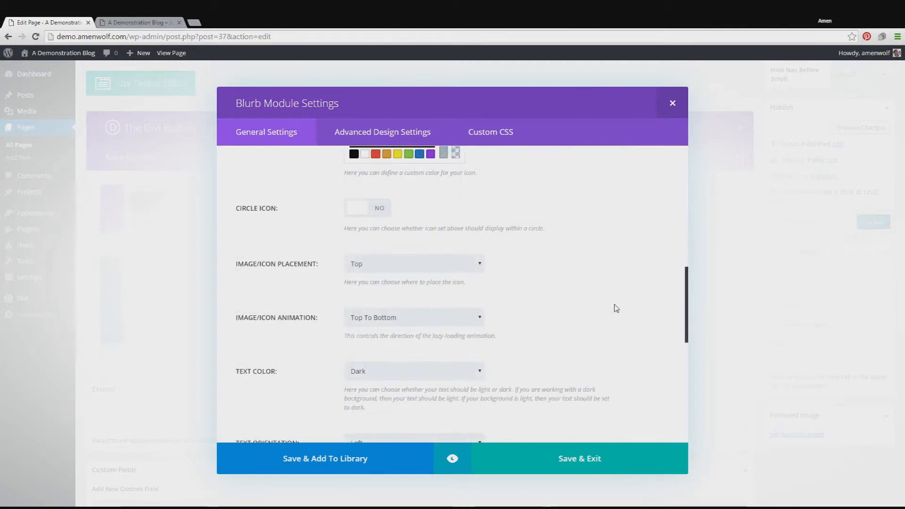
scroll(616, 309, down, 2)
scroll(615, 308, up, 3)
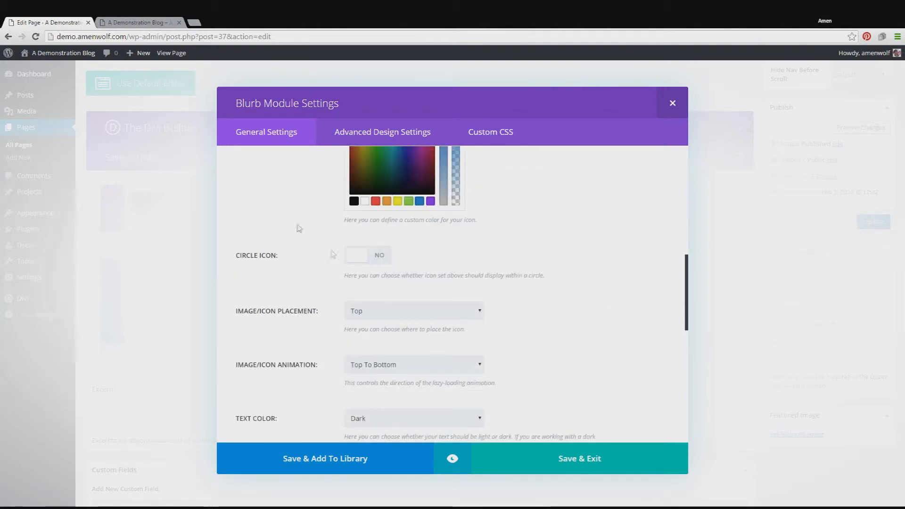
scroll(390, 245, down, 1)
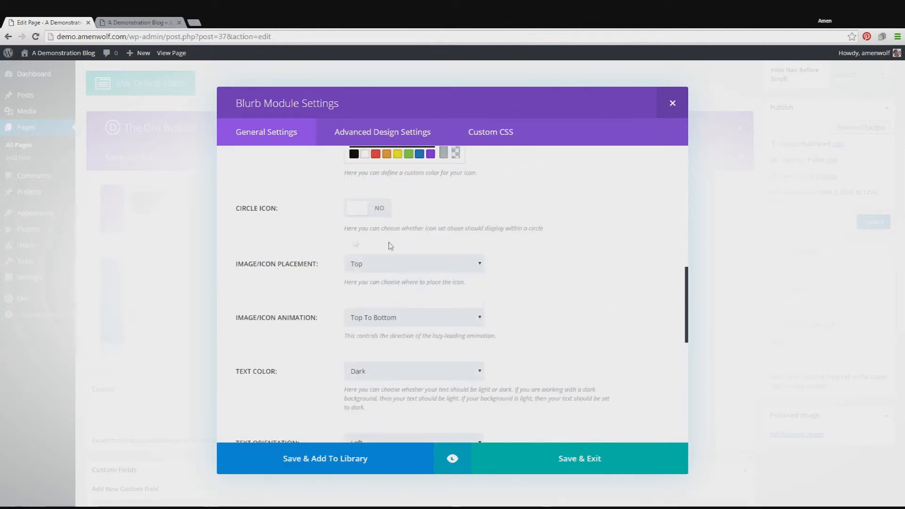
click(361, 216)
click(370, 204)
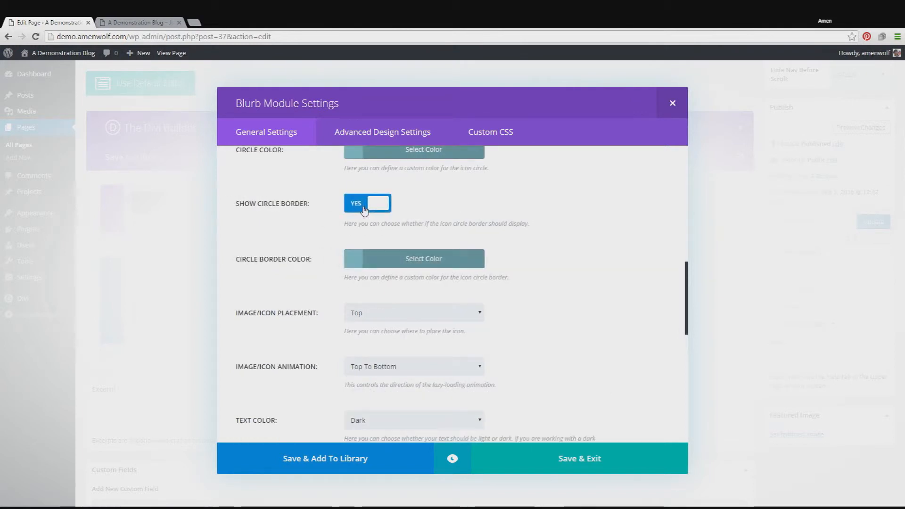
Step: Set the blurb's circle color to the preset green #81d742
scroll(423, 301, up, 2)
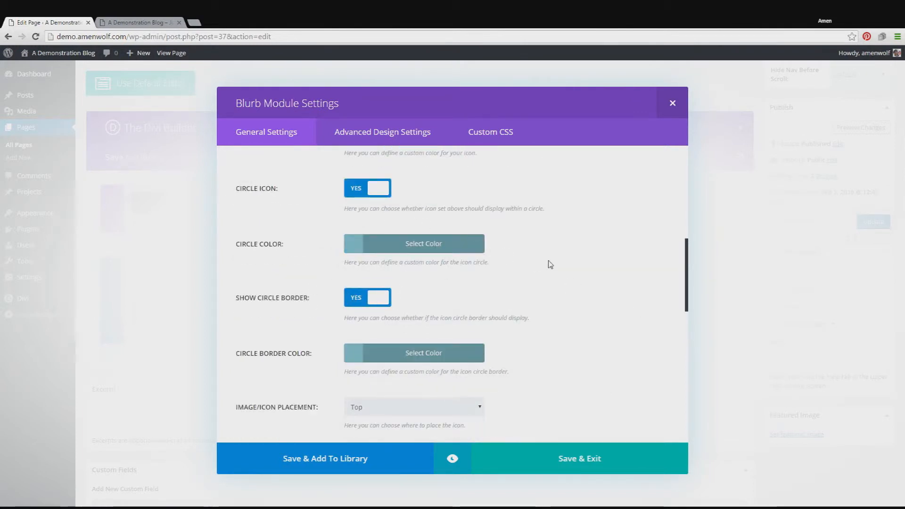
scroll(549, 264, up, 1)
click(414, 291)
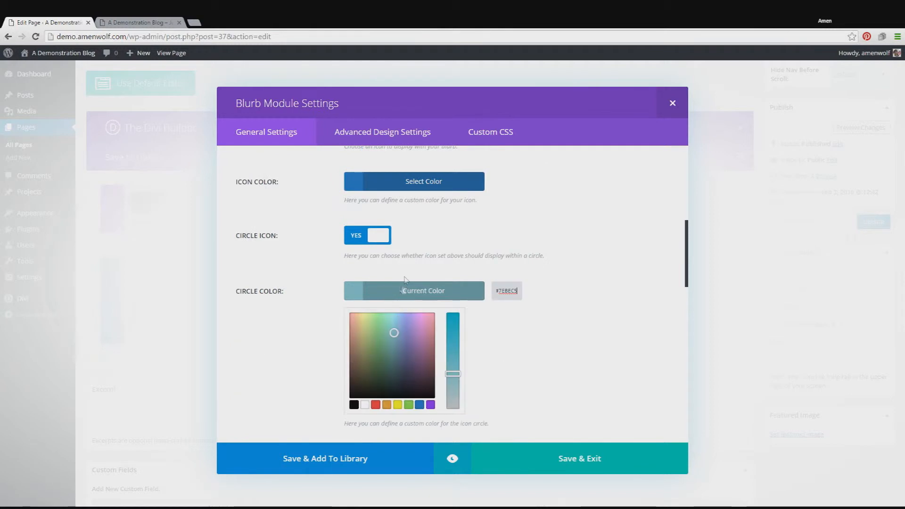
click(408, 404)
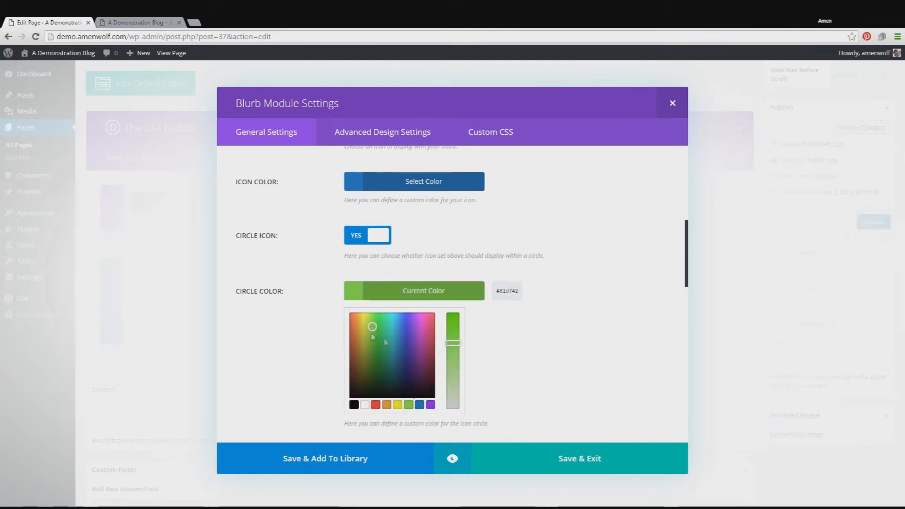
click(557, 330)
Step: Set the blurb's circle border color to the preset red
scroll(560, 330, down, 1)
click(414, 353)
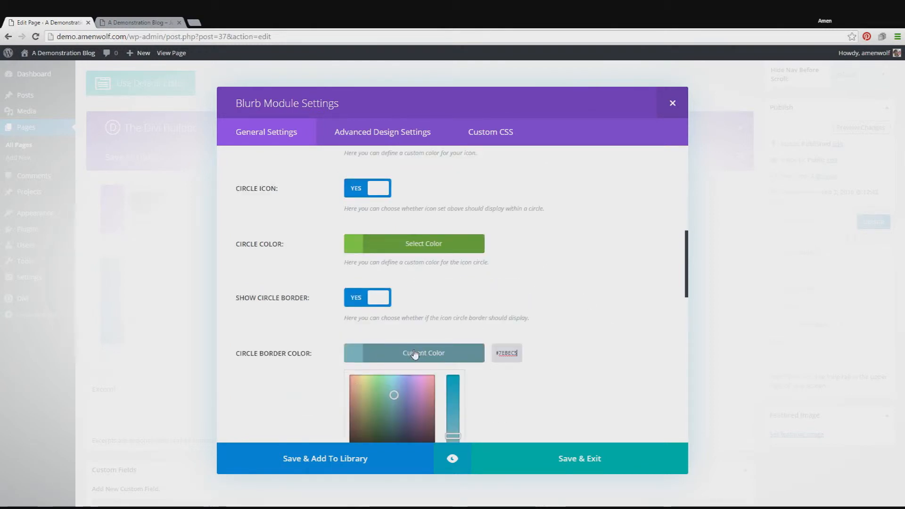
scroll(512, 322, down, 1)
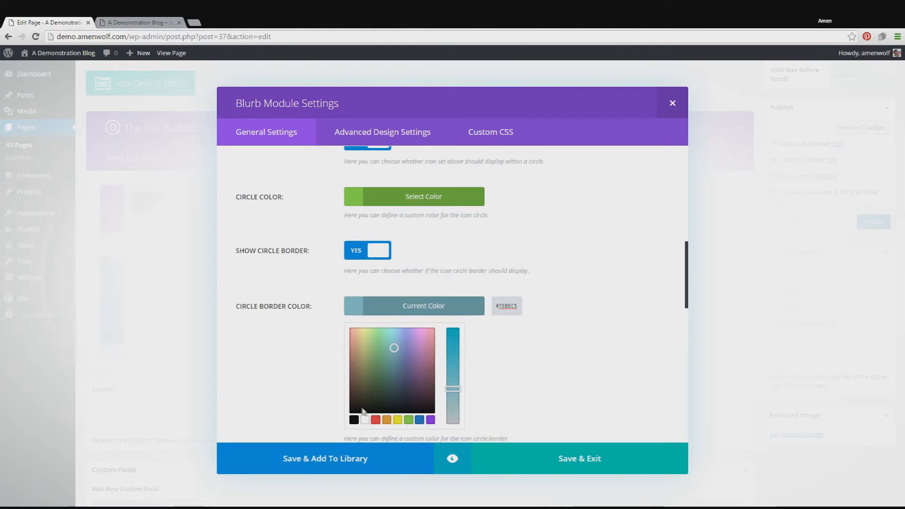
click(375, 419)
Step: Set the blurb's text orientation to Center and place the cursor in its content box
scroll(581, 327, down, 5)
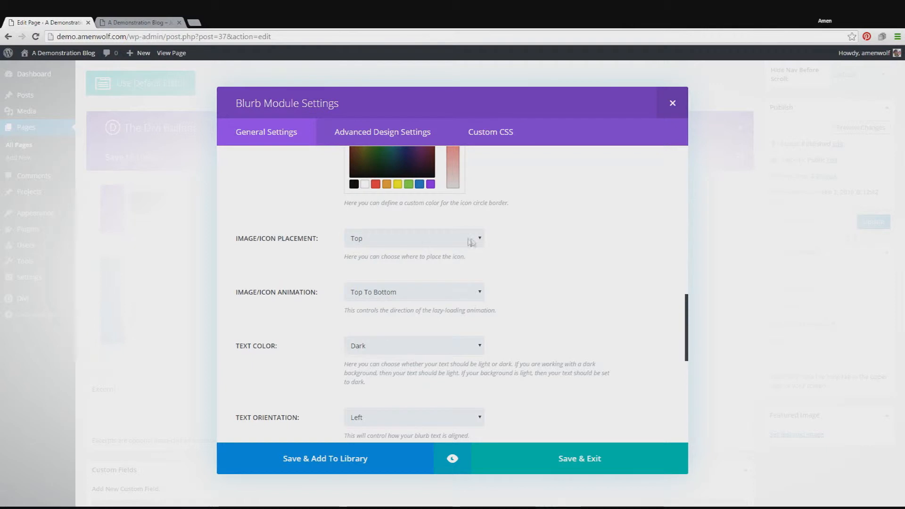
scroll(546, 245, down, 1)
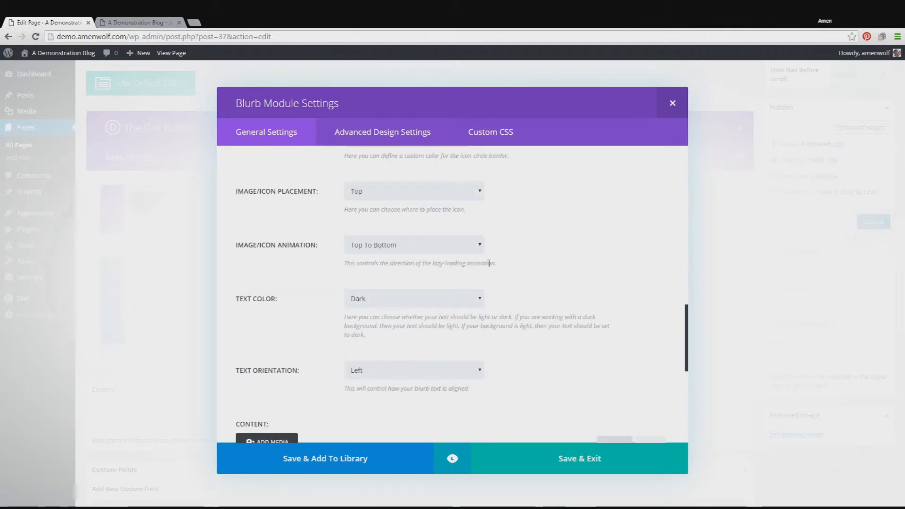
scroll(490, 264, down, 3)
scroll(496, 267, down, 1)
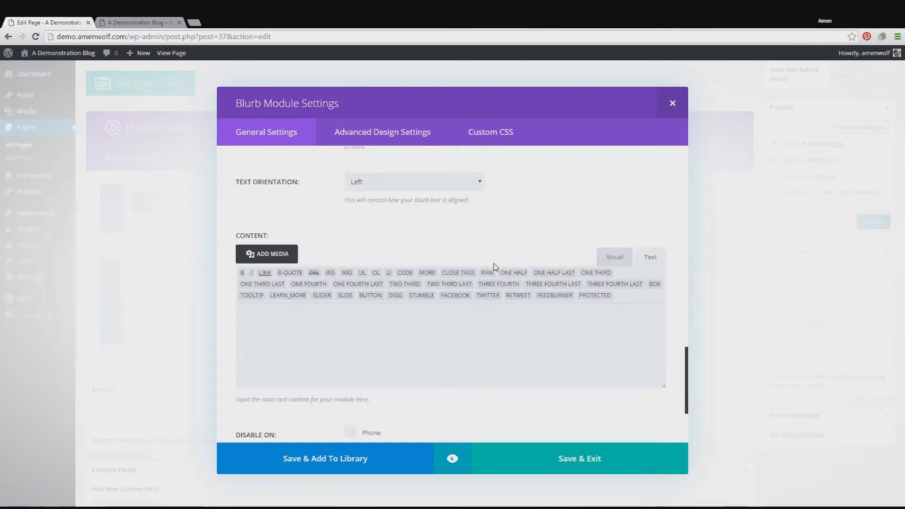
scroll(497, 268, up, 2)
scroll(455, 294, down, 2)
key(Down)
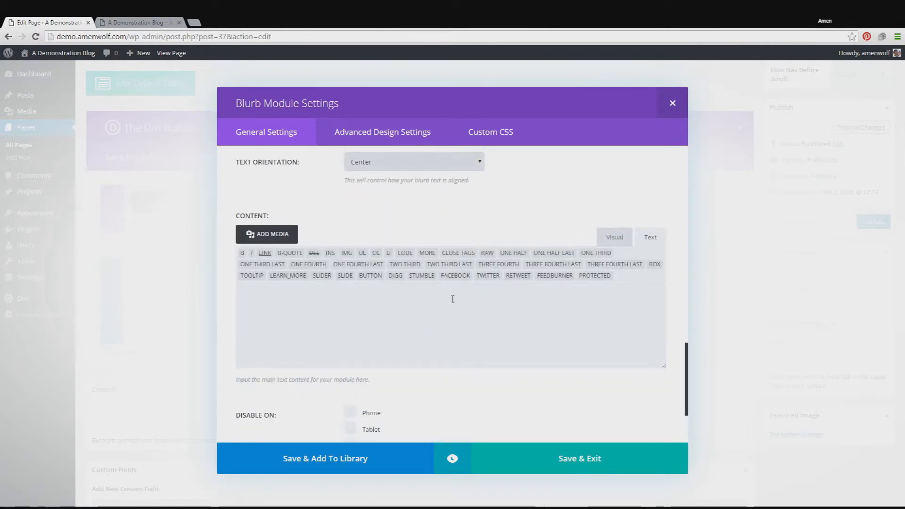
click(446, 313)
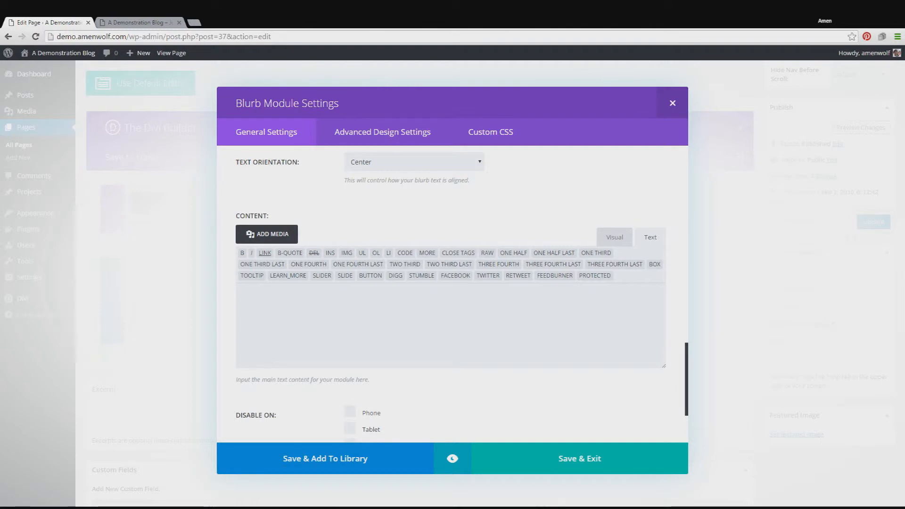
Step: Paste "Lorem ipsum dolor sit amet, consectetur adipiscing elit. Fusce neque leo, hendrerit ac dolor vitae, consequat aliquam lectus" as the blurb's content and save it
text(Lorem ipsum dolor sit amet, consectetur adipiscing elit. Fusce neque leo, hendrerit ac dolor vitae, consequat aliquam lectus)
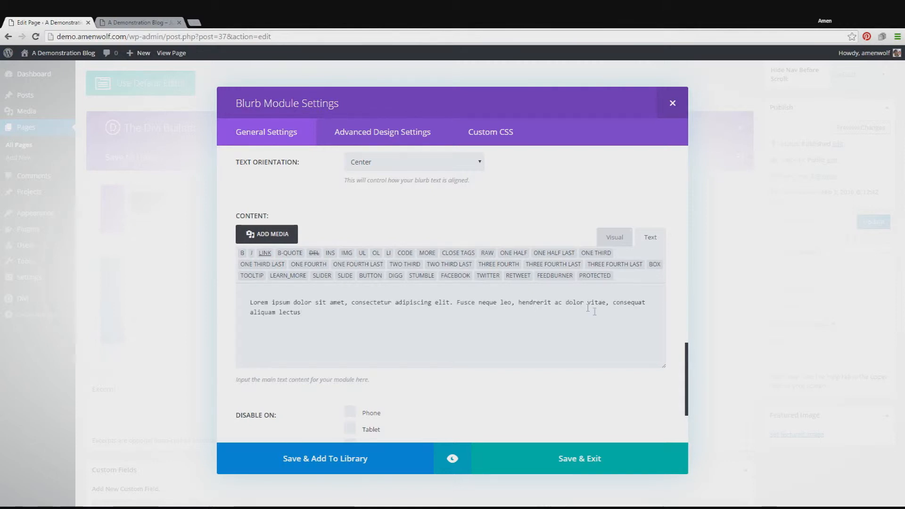
click(632, 459)
Step: Preview the page changes, check the styled blurb below the slider, and return to the page editor
click(852, 127)
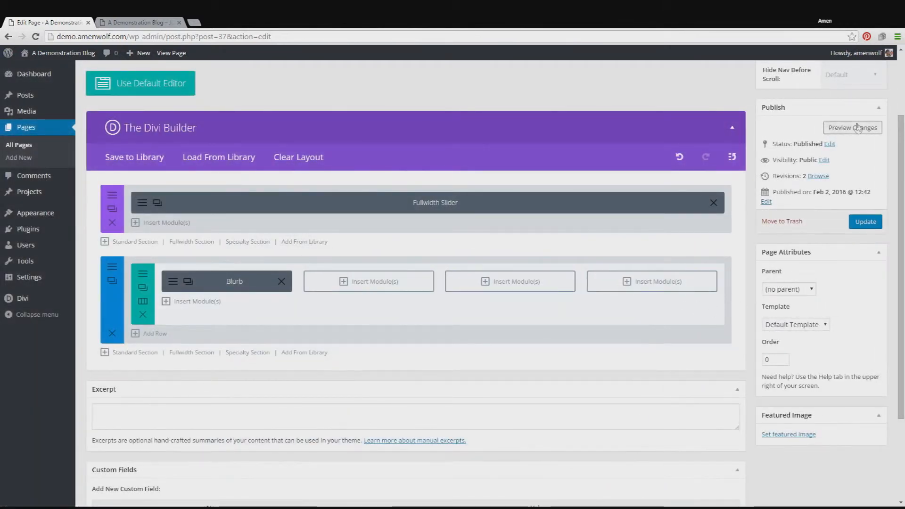
click(108, 22)
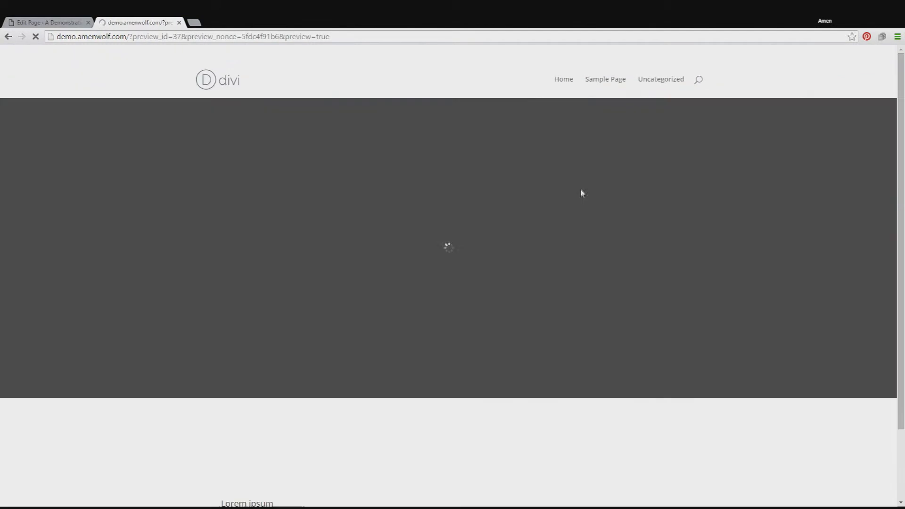
scroll(581, 192, down, 2)
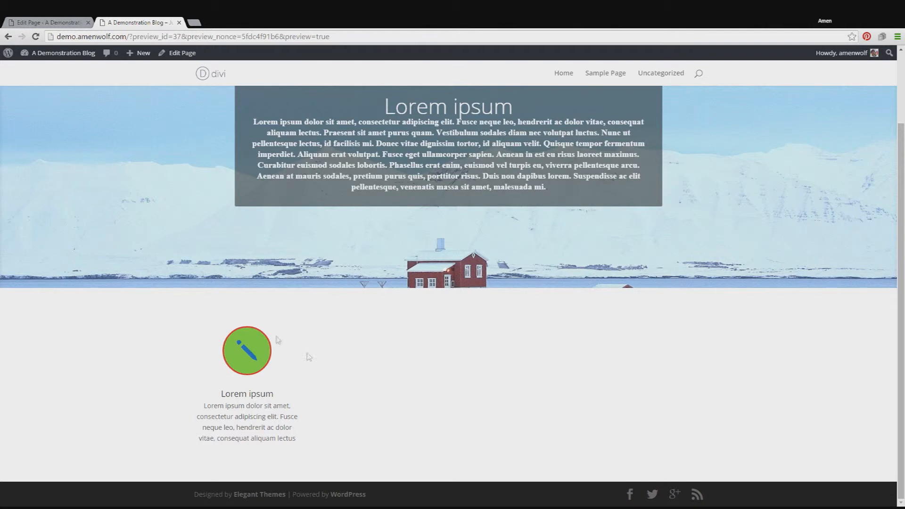
click(47, 22)
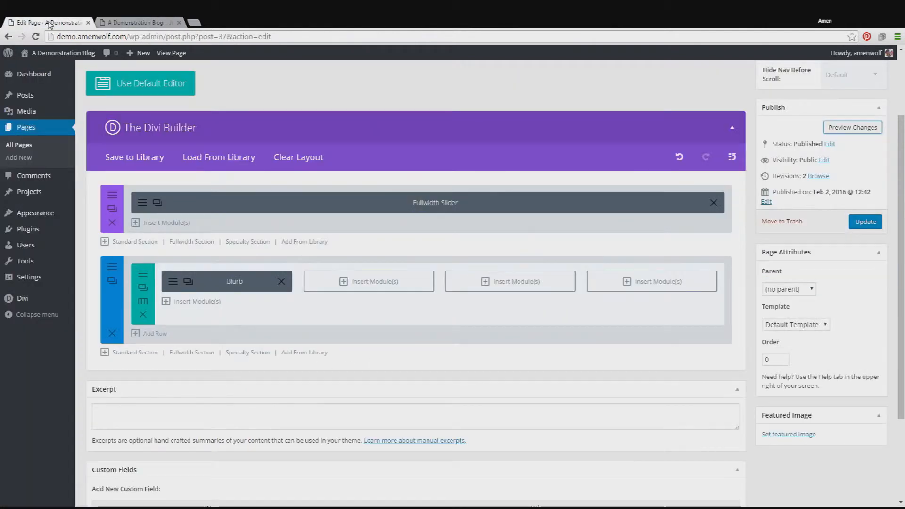
Step: Duplicate the blurb three times and move one copy into each of the row's three empty columns
click(397, 283)
click(665, 104)
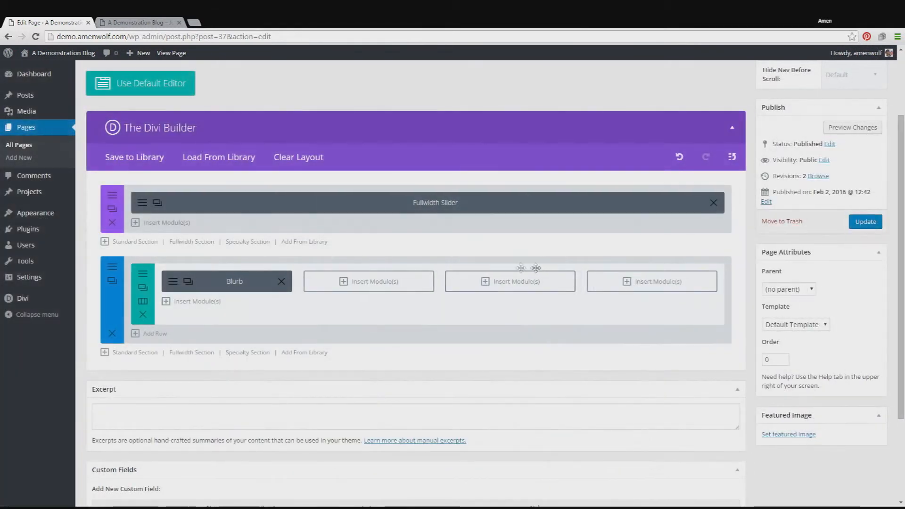
click(188, 282)
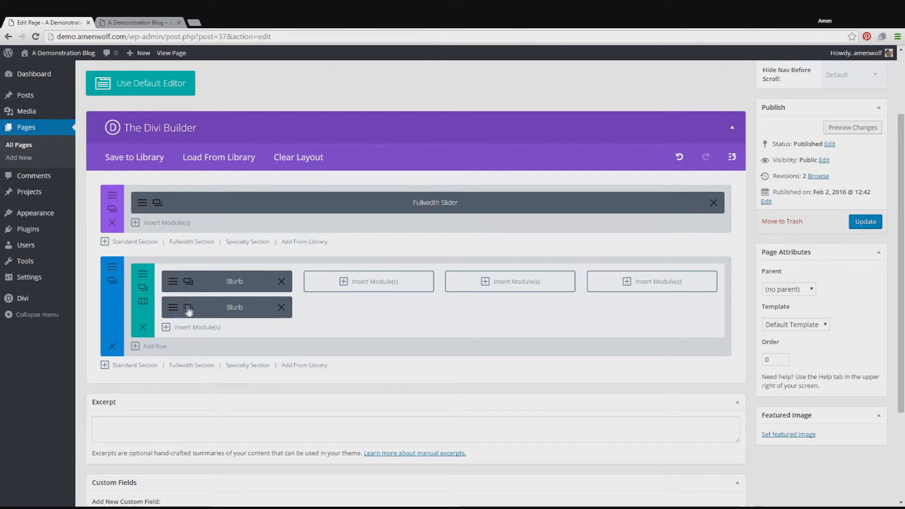
click(188, 307)
click(188, 332)
drag(239, 358, 350, 273)
drag(235, 311, 471, 281)
drag(234, 307, 626, 282)
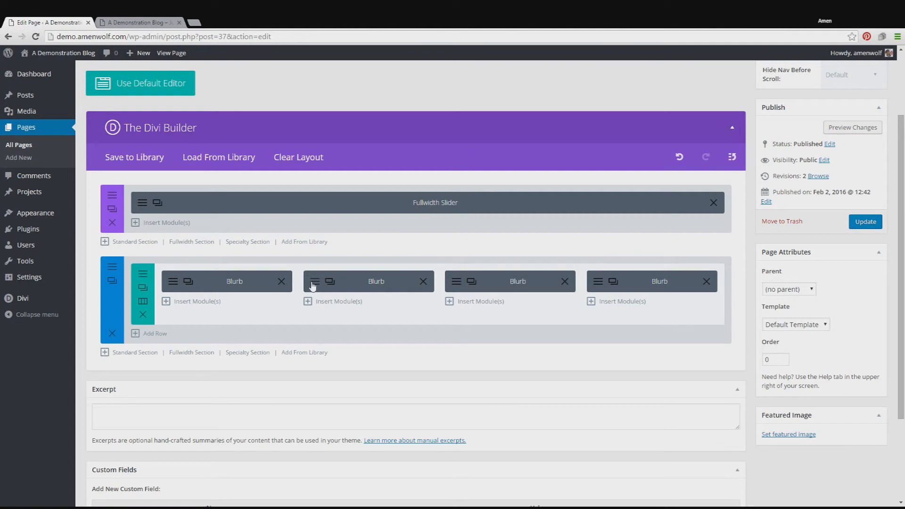
Step: Open the settings of the second column's blurb and change its icon to the calendar
click(330, 282)
scroll(557, 261, down, 1)
scroll(558, 260, down, 2)
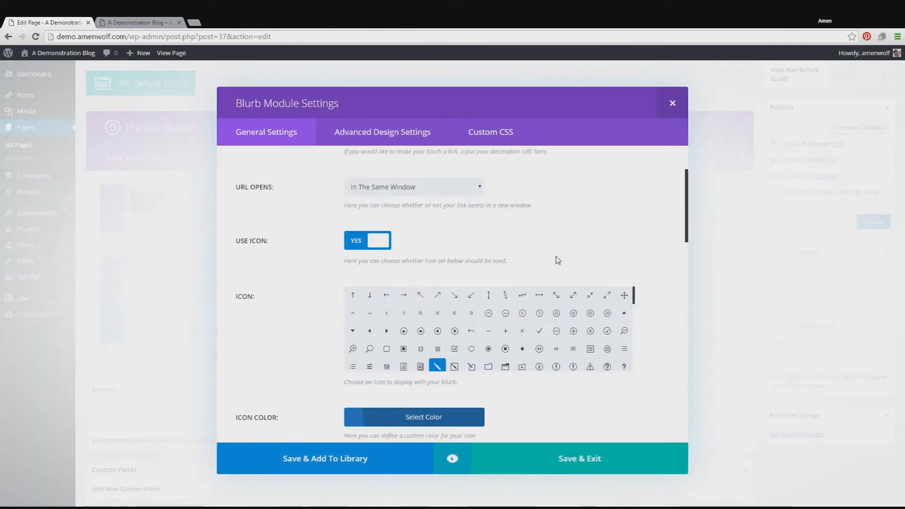
scroll(471, 283, up, 1)
scroll(514, 298, down, 5)
click(505, 326)
Step: Set the second blurb's icon color to the brown #846615
scroll(621, 264, down, 2)
scroll(630, 243, down, 2)
click(434, 271)
scroll(538, 390, down, 1)
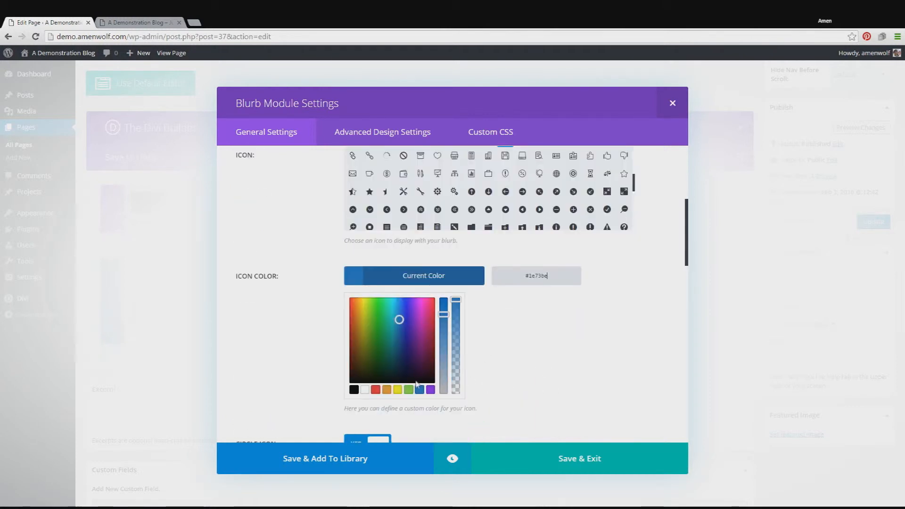
click(360, 339)
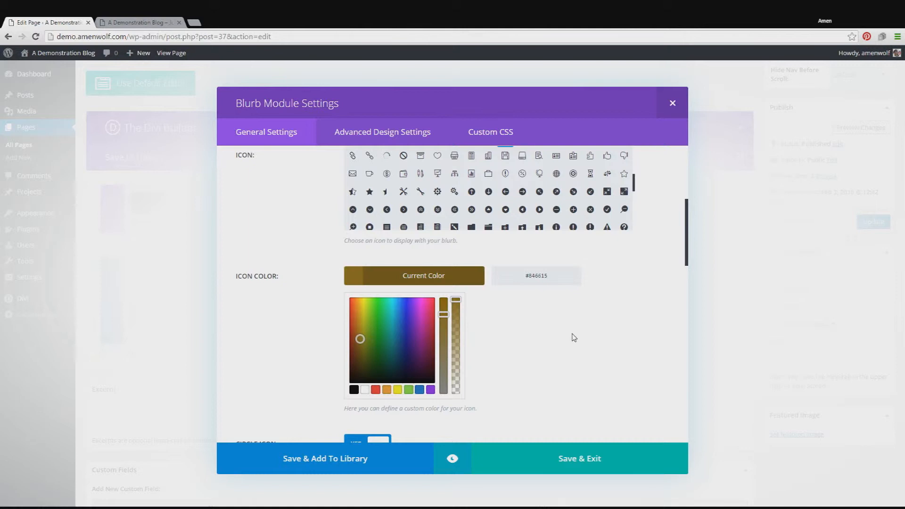
Step: Turn off Circle Icon for the second blurb and save its settings
scroll(471, 341, down, 3)
click(355, 308)
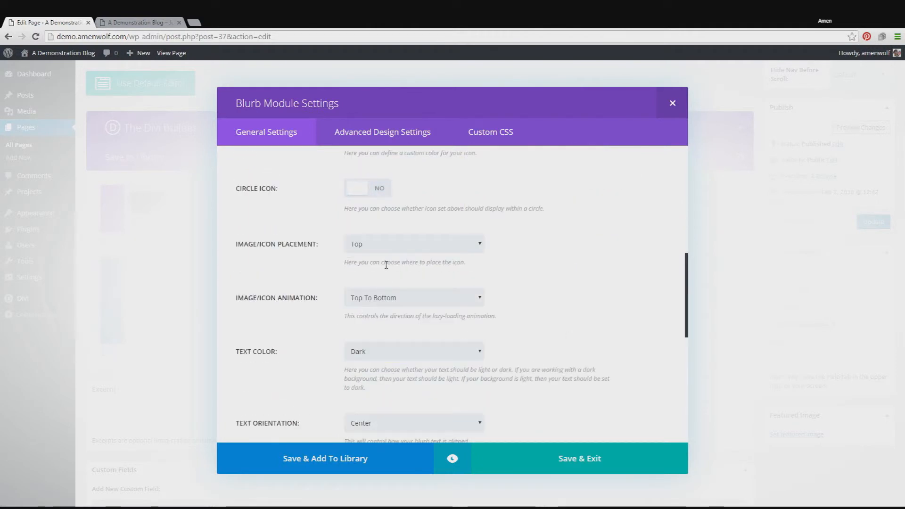
scroll(396, 283, up, 3)
scroll(537, 347, down, 4)
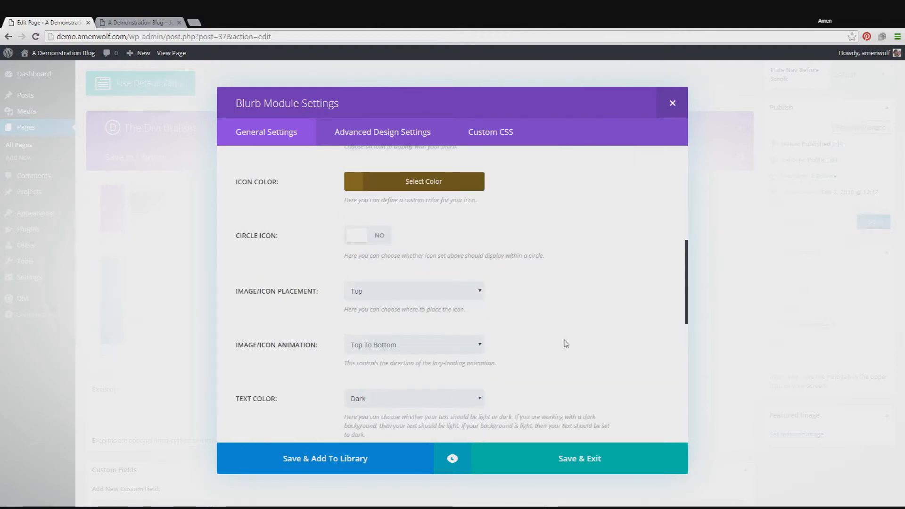
scroll(568, 329, down, 3)
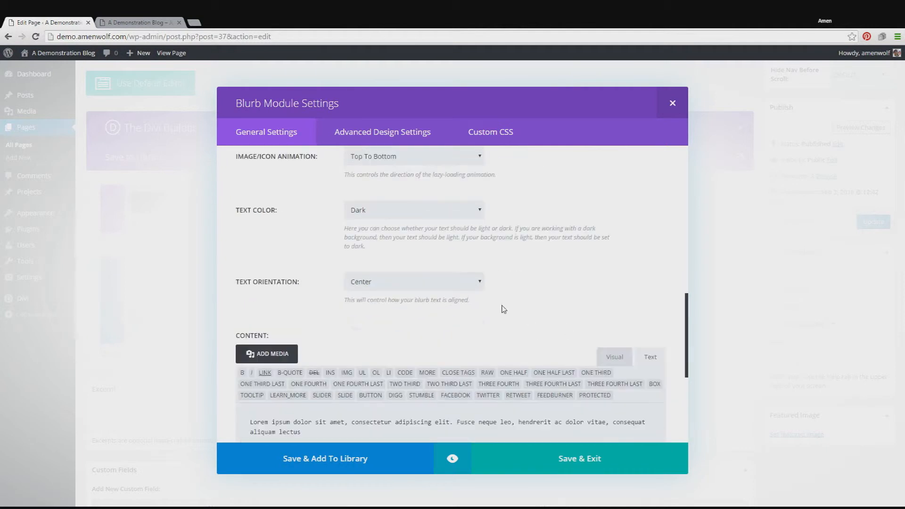
scroll(485, 259, down, 1)
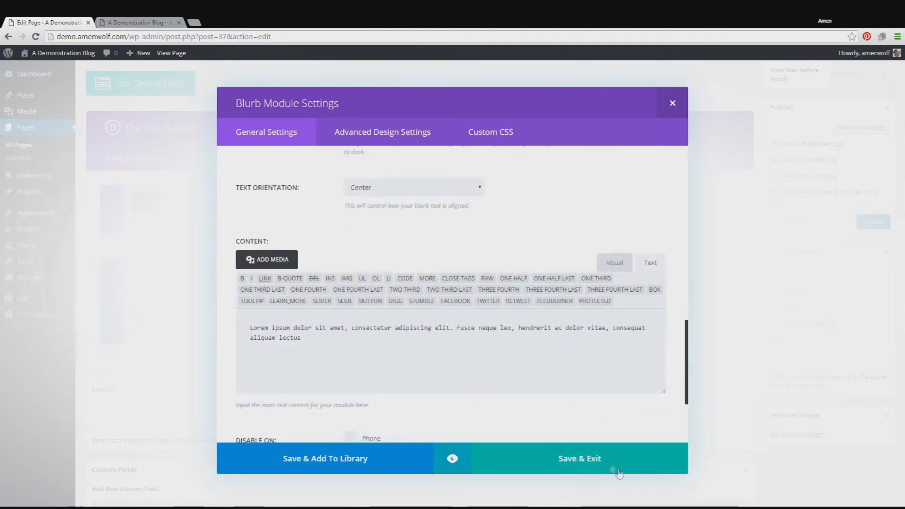
click(606, 460)
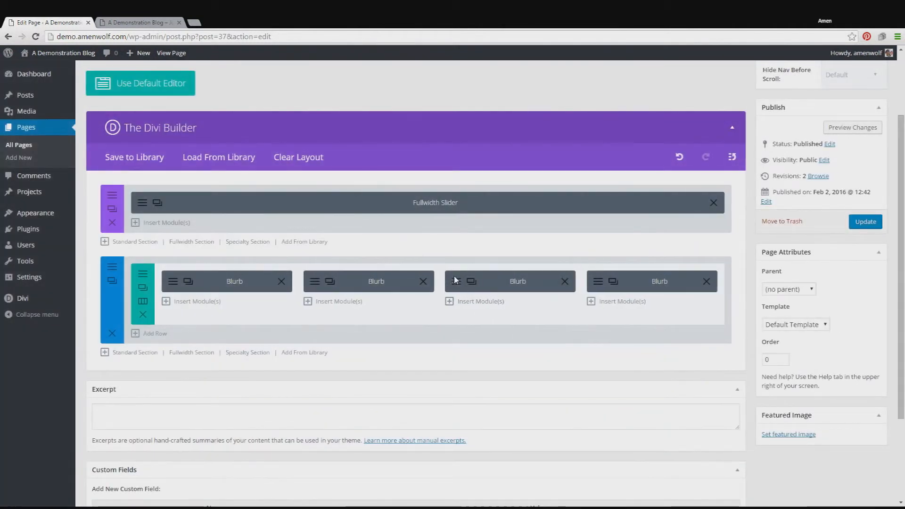
Step: Change the third column's blurb icon to the floppy disk and set its icon color to pink #f42772
click(455, 280)
scroll(531, 236, down, 3)
scroll(553, 281, down, 1)
scroll(554, 281, down, 2)
click(505, 296)
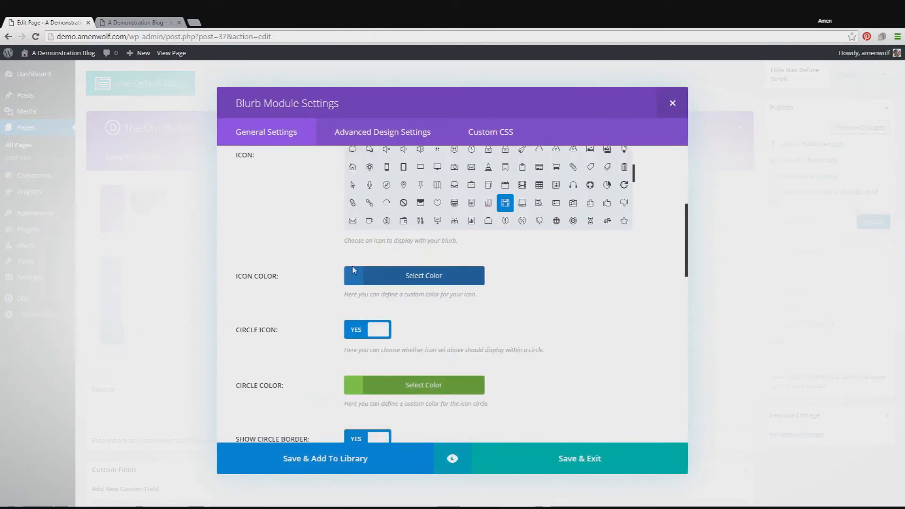
click(357, 274)
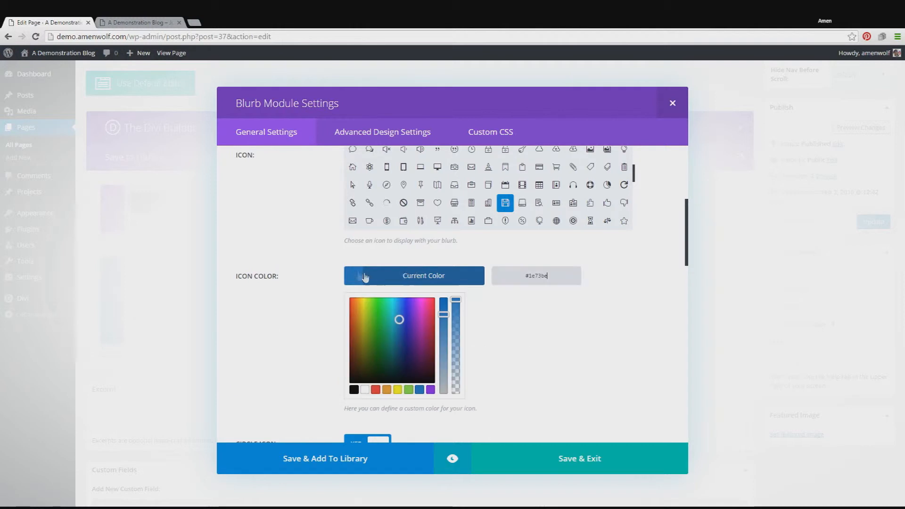
click(430, 302)
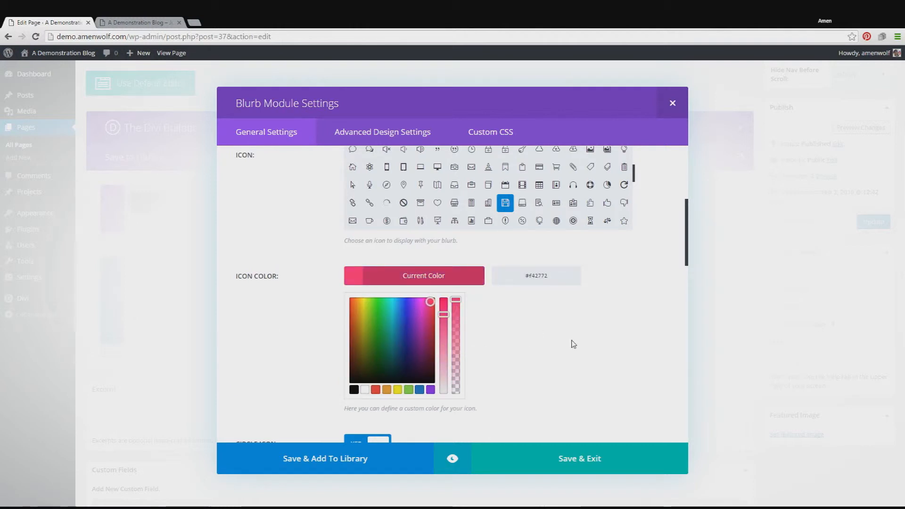
Step: Turn off Circle Icon for the third blurb and save its settings
scroll(573, 344, down, 3)
click(360, 308)
scroll(511, 313, down, 5)
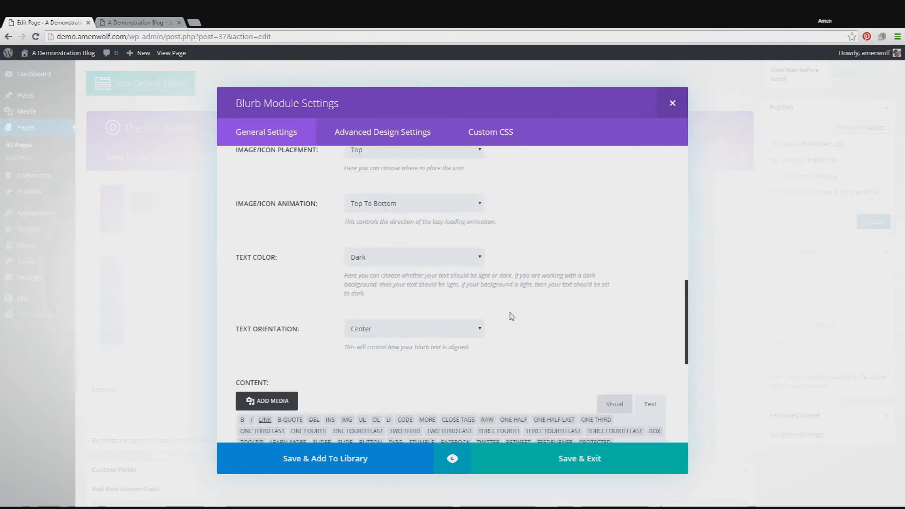
click(560, 452)
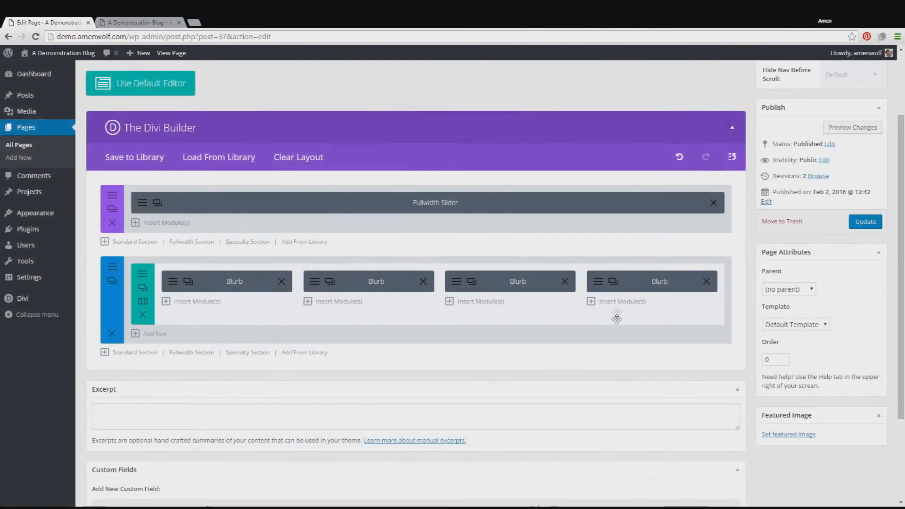
Step: Change the fourth column's blurb icon to the bookmark and set its icon color to the preset yellow
click(596, 281)
scroll(485, 256, down, 2)
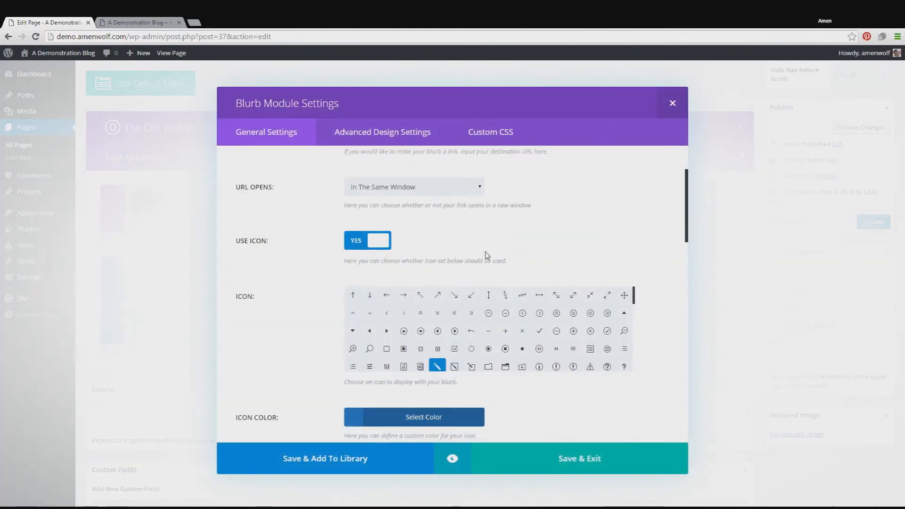
scroll(541, 303, down, 1)
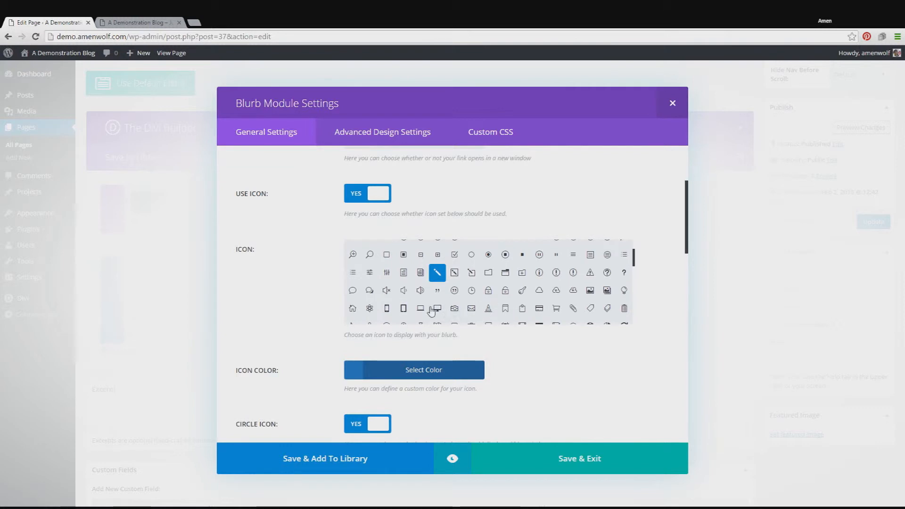
click(505, 309)
scroll(631, 335, down, 2)
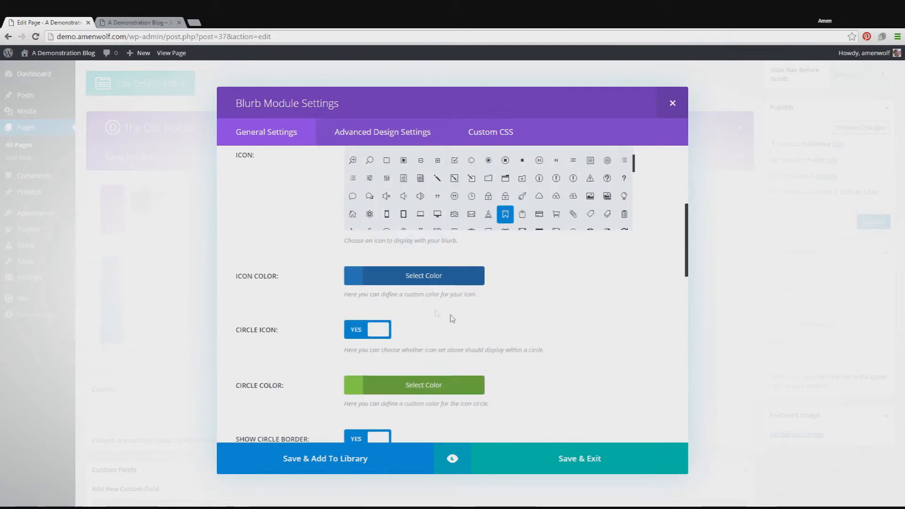
click(385, 275)
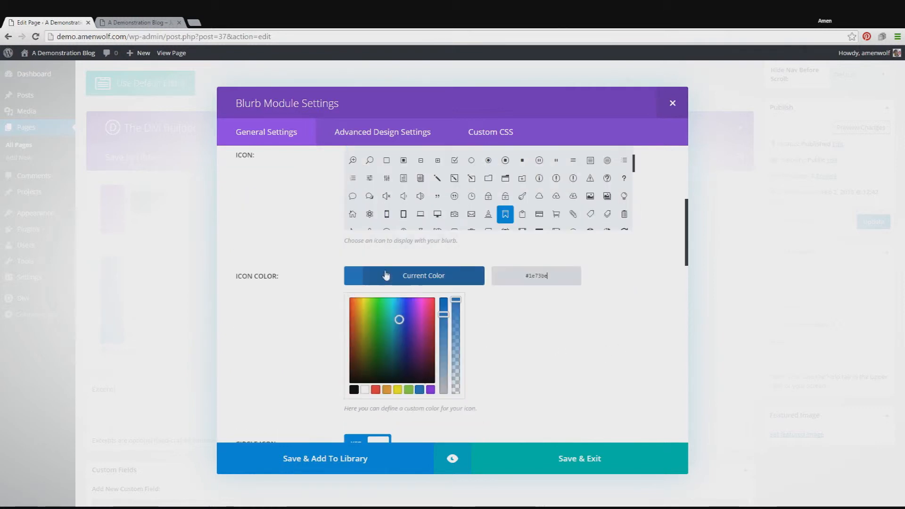
click(399, 389)
Step: Turn off Circle Icon for the fourth blurb, set its Image/Icon Placement to Left, and save its settings
scroll(554, 340, down, 4)
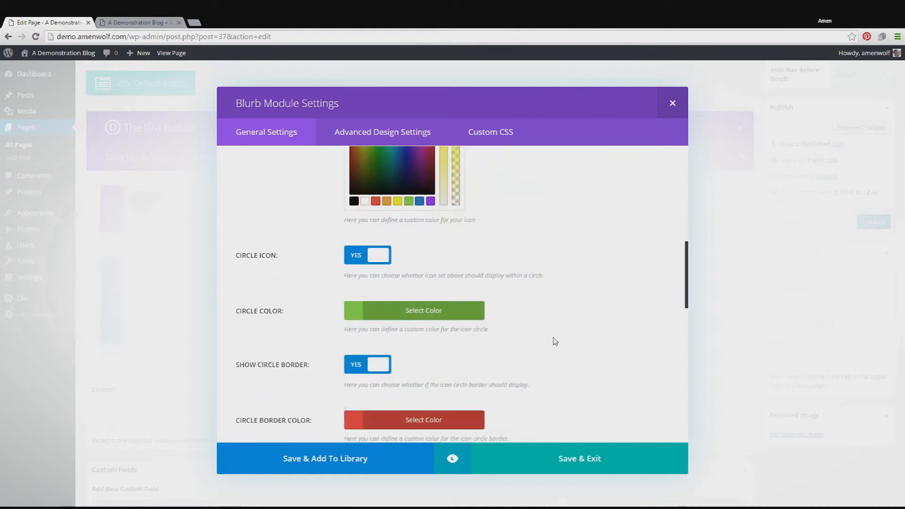
click(379, 255)
scroll(496, 272, down, 2)
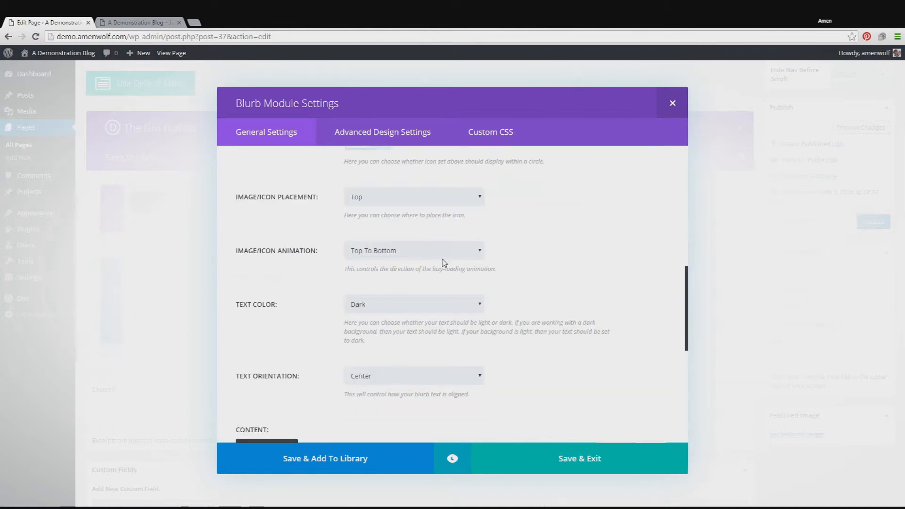
click(409, 220)
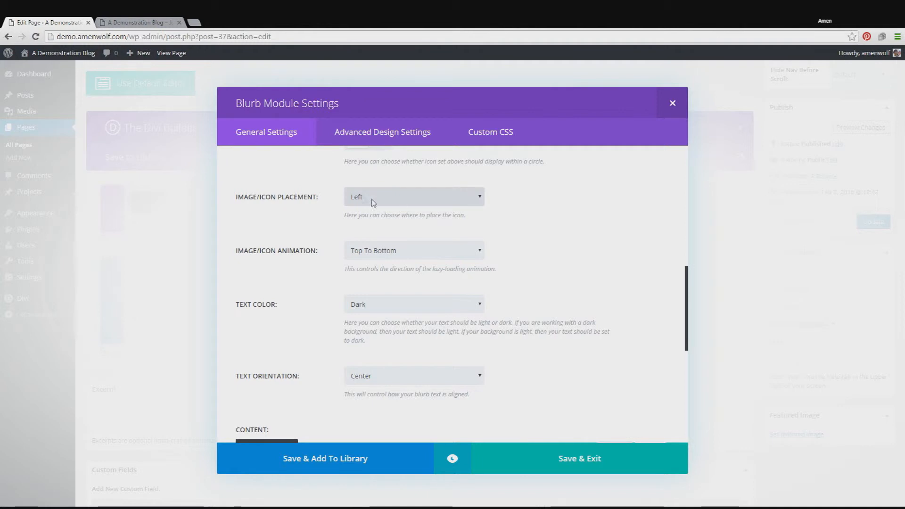
scroll(592, 239, down, 4)
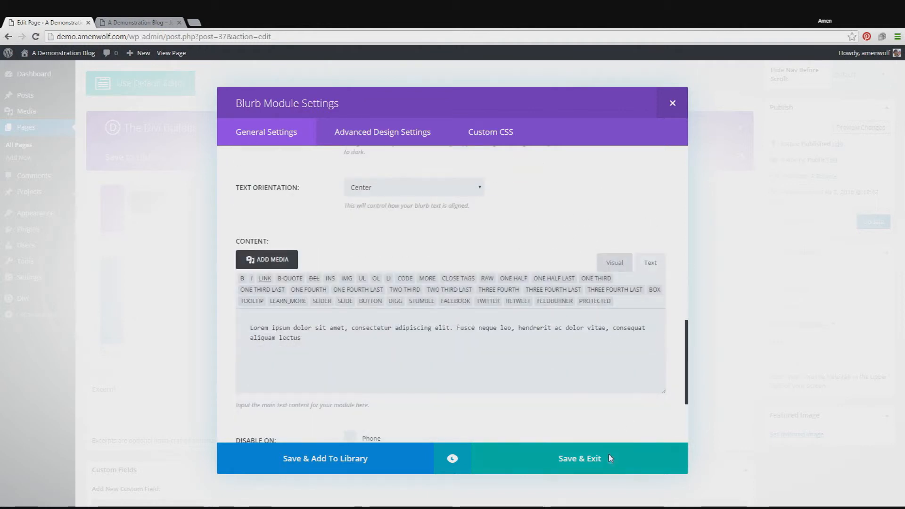
click(609, 456)
Step: Preview the page changes, compare the four blurbs below the slider, and return to the page editor
scroll(622, 434, up, 2)
click(863, 226)
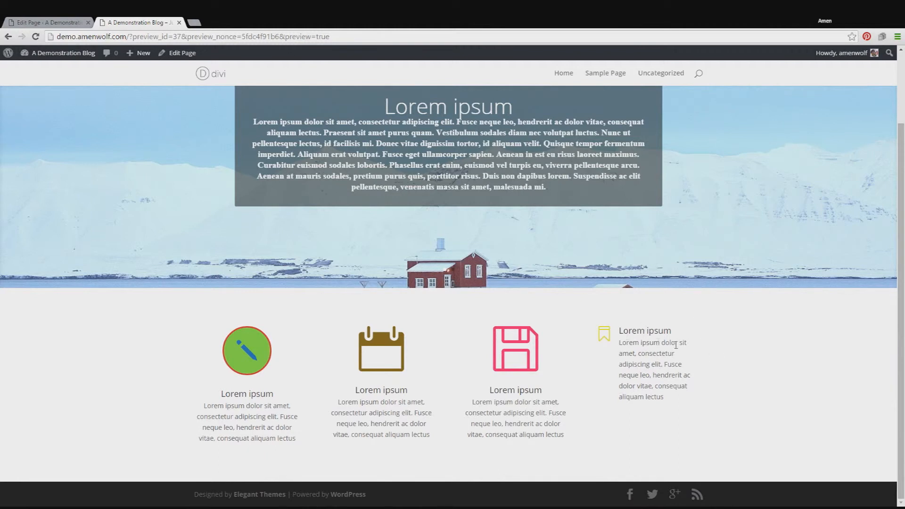
click(72, 20)
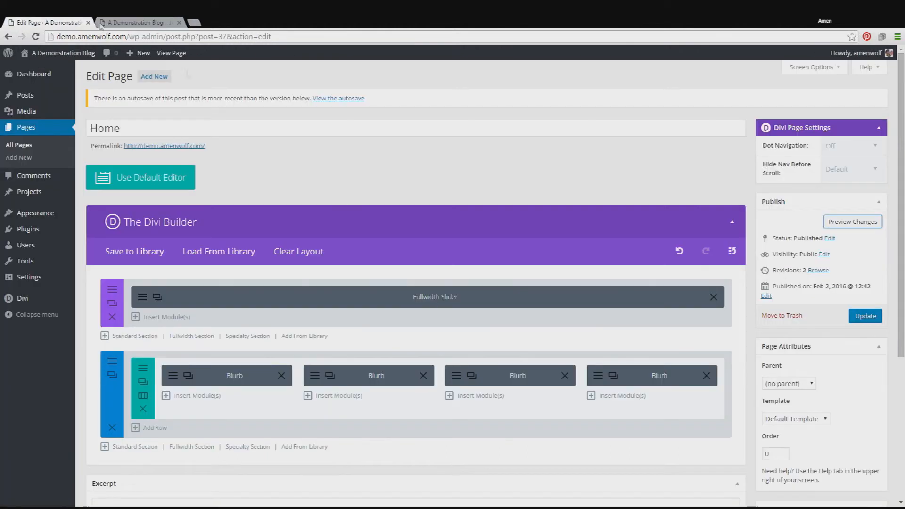
Step: Set the fourth blurb's Image/Icon Placement to Top, save its settings, and go to the page preview
scroll(669, 322, down, 1)
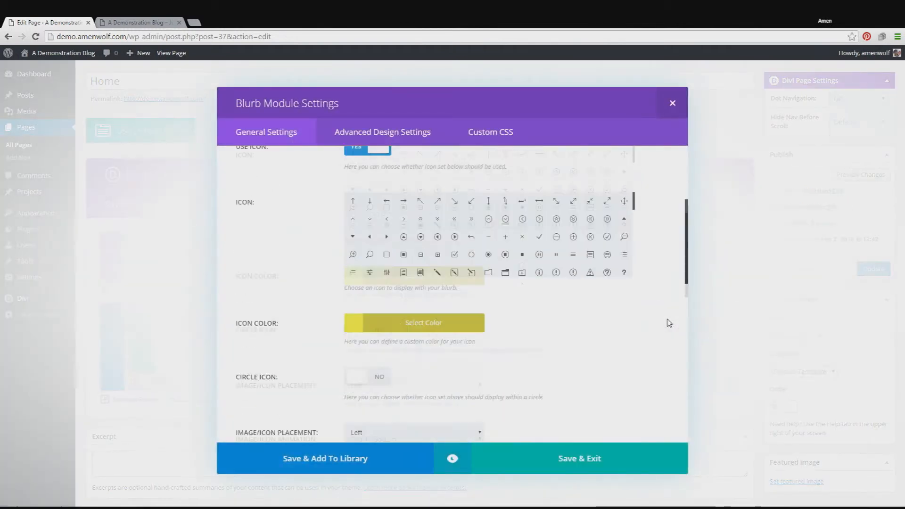
scroll(666, 320, down, 5)
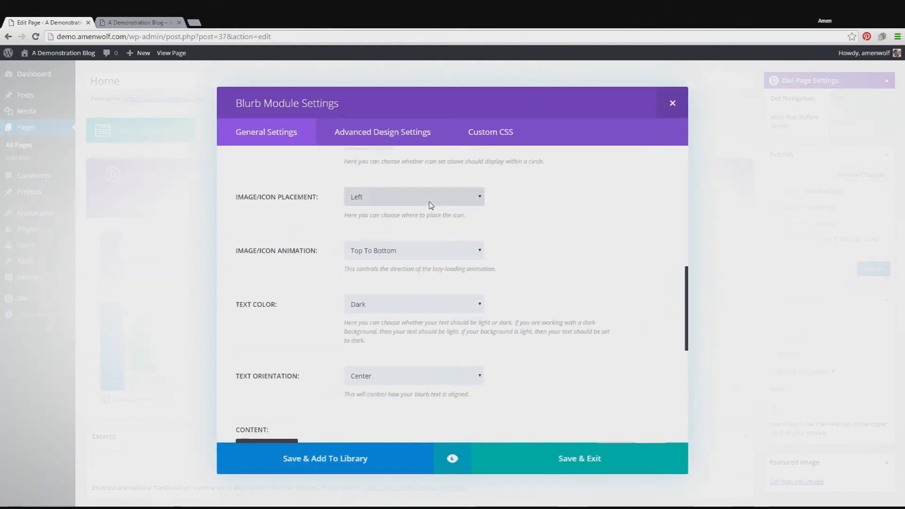
click(630, 471)
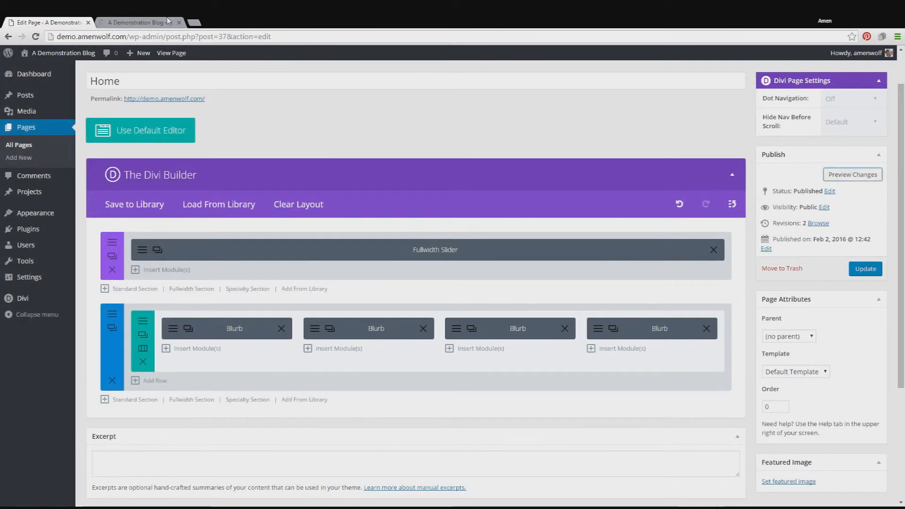
click(148, 20)
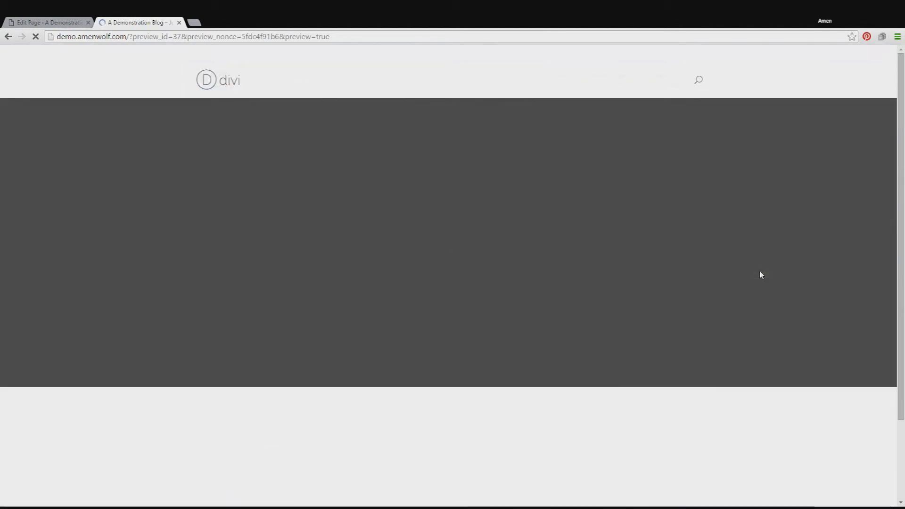
Step: Check the blurb row in the preview, return to the page editor, and add a 2/3 and 1/3 column row below the blurbs
scroll(759, 274, down, 3)
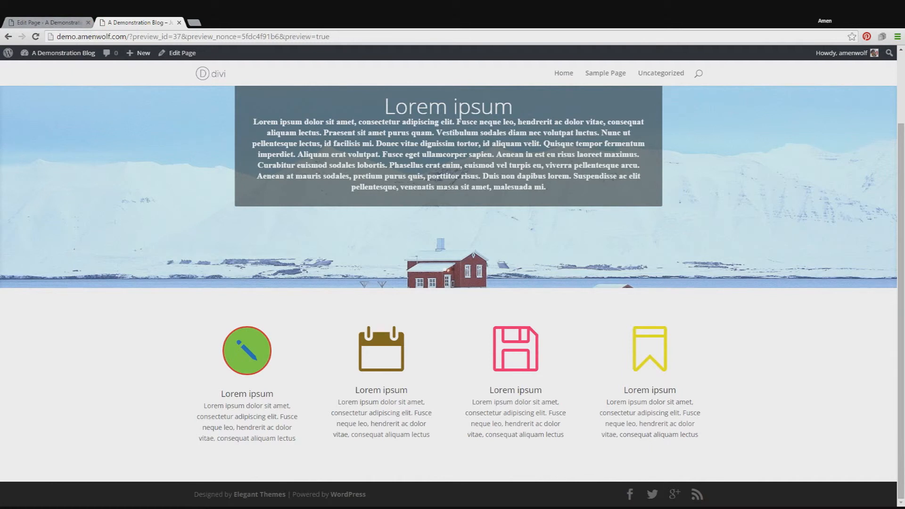
click(45, 22)
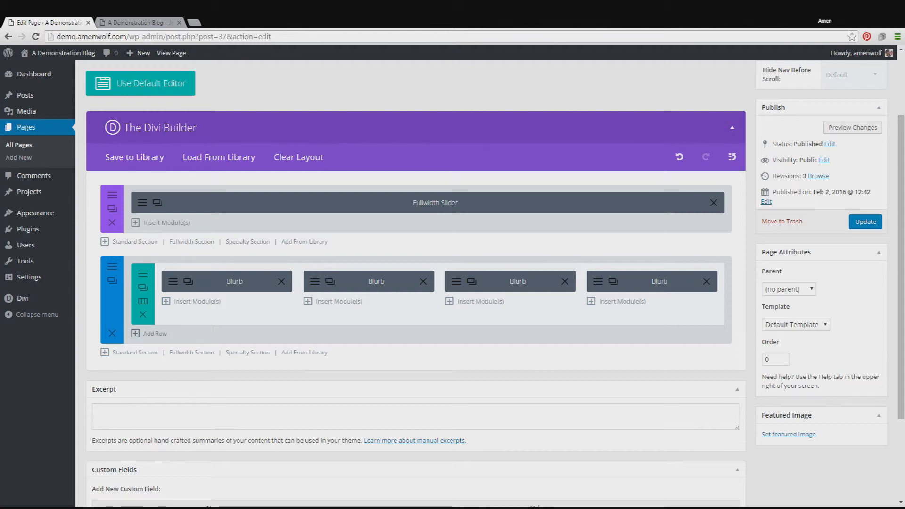
click(150, 333)
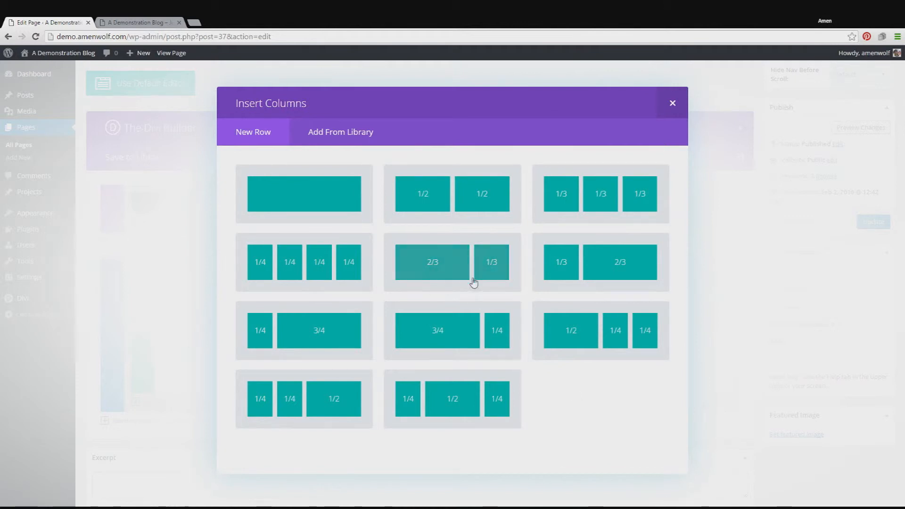
click(460, 266)
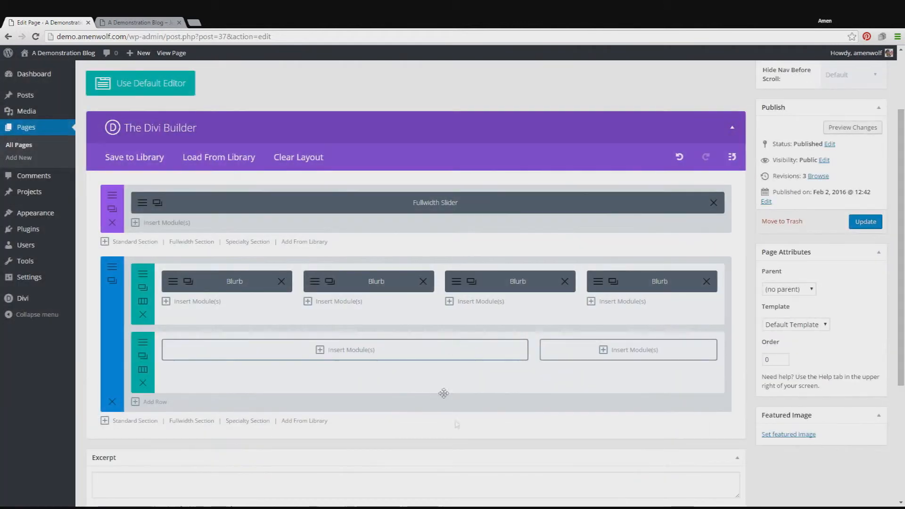
Step: Insert a Text module in the new row's 2/3 column, paste the lorem ipsum paragraphs as its content, and save it
click(390, 358)
scroll(578, 256, down, 1)
scroll(579, 258, up, 1)
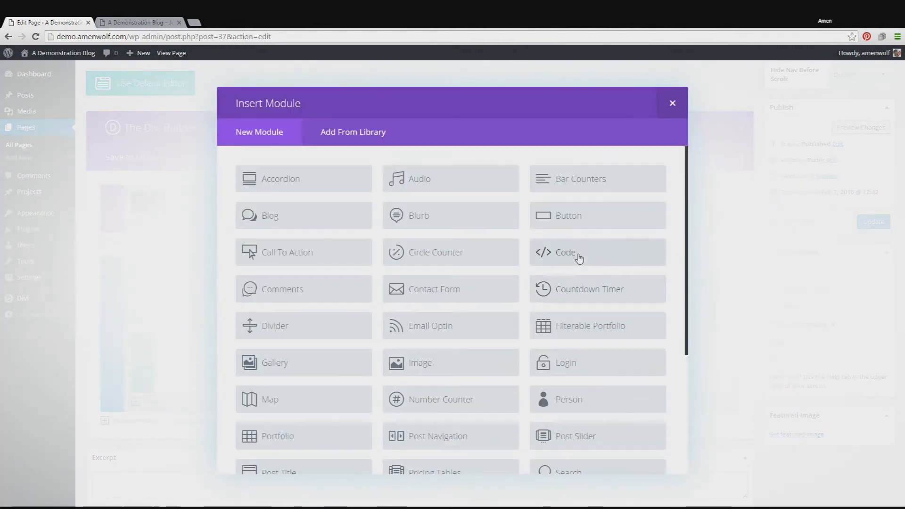
scroll(578, 257, down, 4)
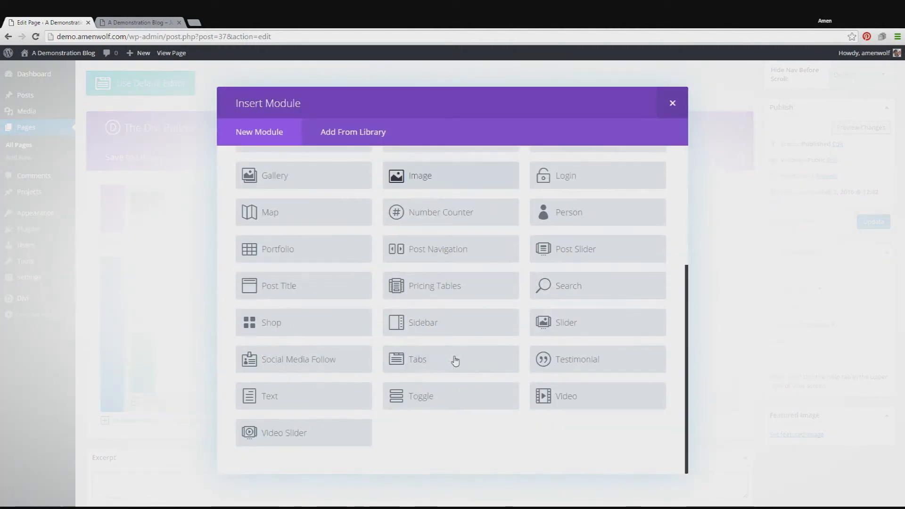
click(313, 396)
click(347, 389)
key(ctrl+v)
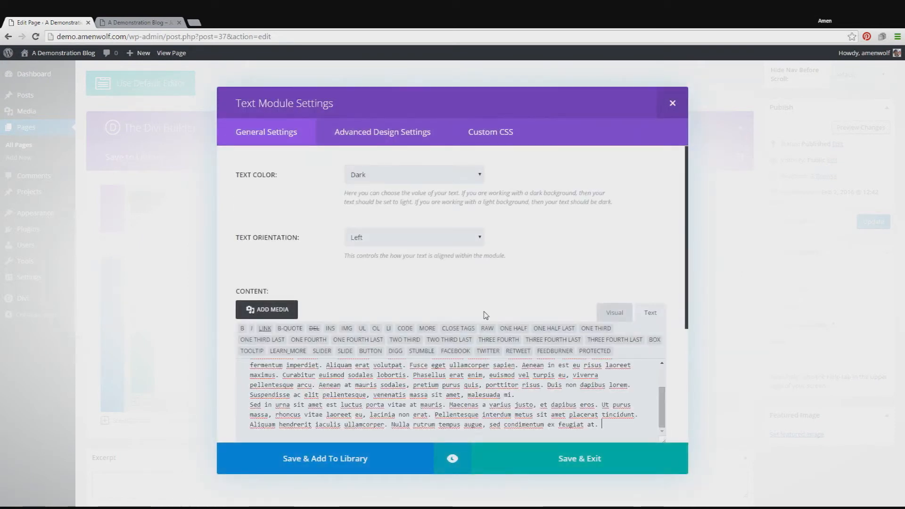
click(645, 464)
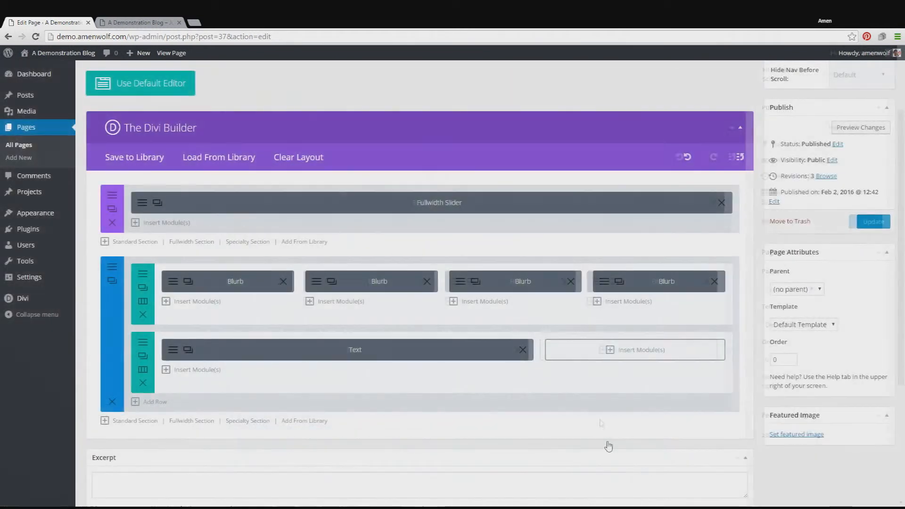
Step: Insert an Image module in the new row's 1/3 column, set the penguin picture from the Media Library as its image, and save it
click(638, 357)
scroll(418, 297, down, 3)
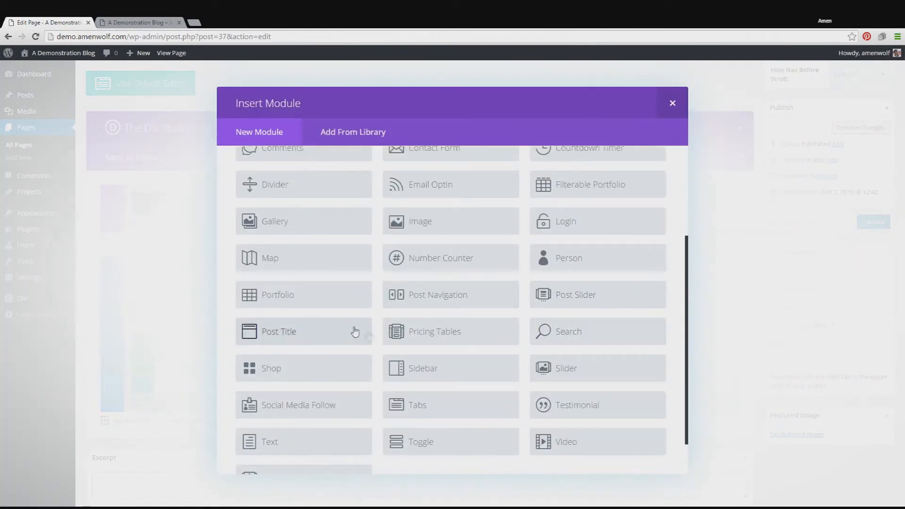
scroll(353, 331, up, 3)
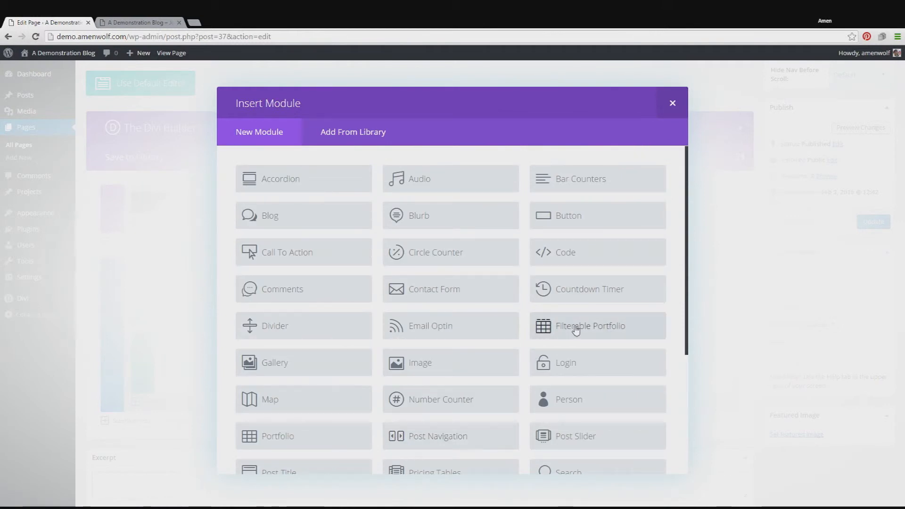
scroll(471, 327, down, 1)
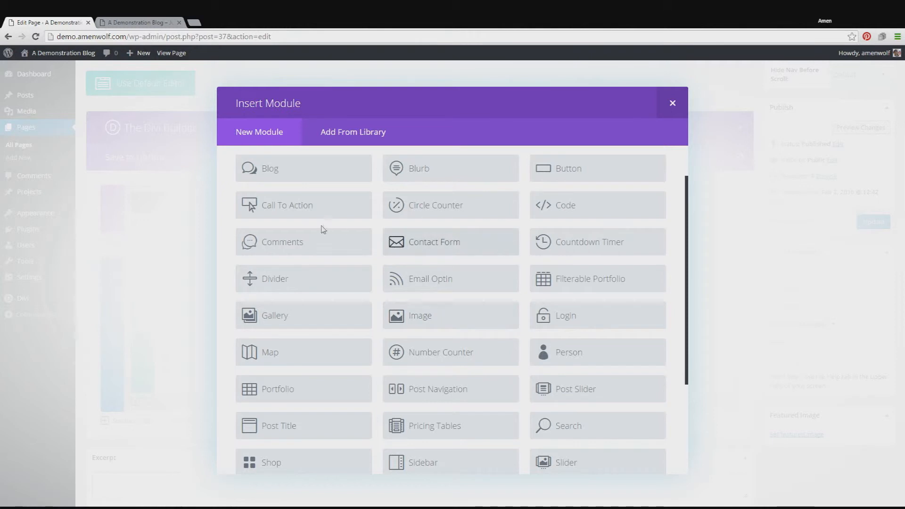
scroll(471, 328, up, 1)
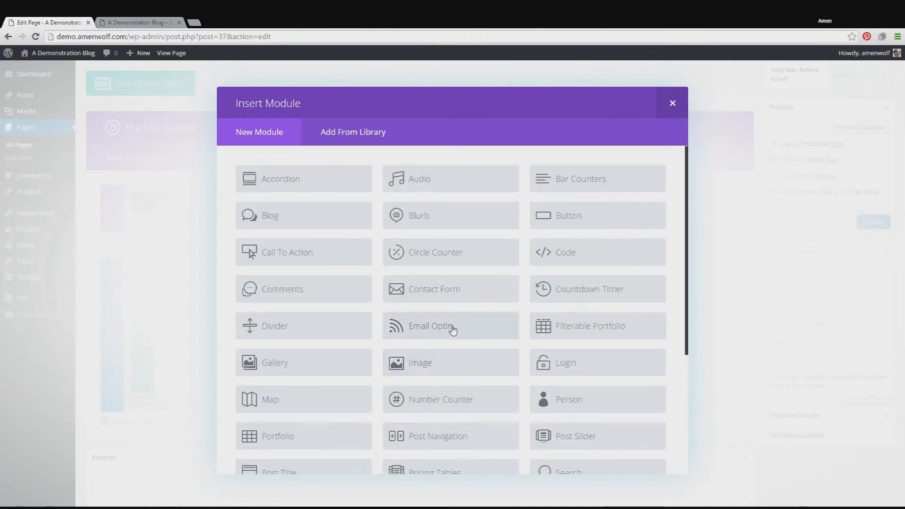
scroll(459, 328, down, 1)
click(490, 322)
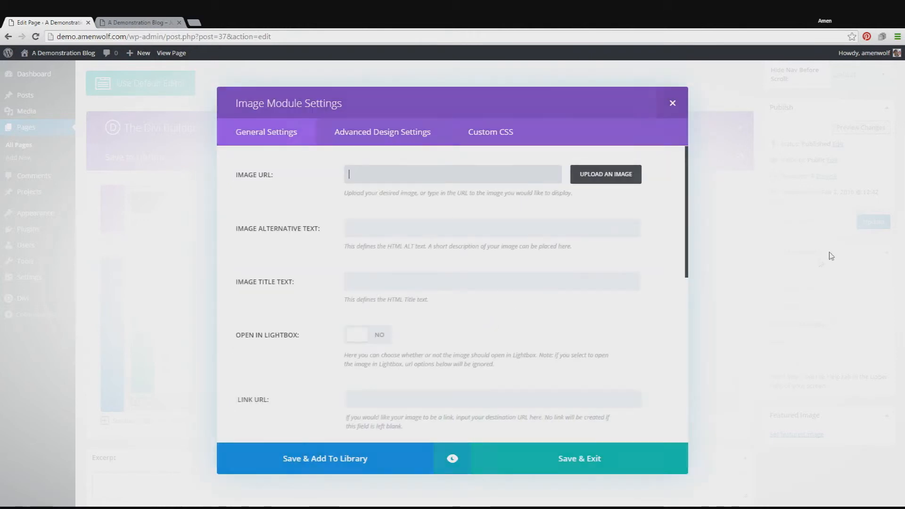
click(617, 175)
click(129, 189)
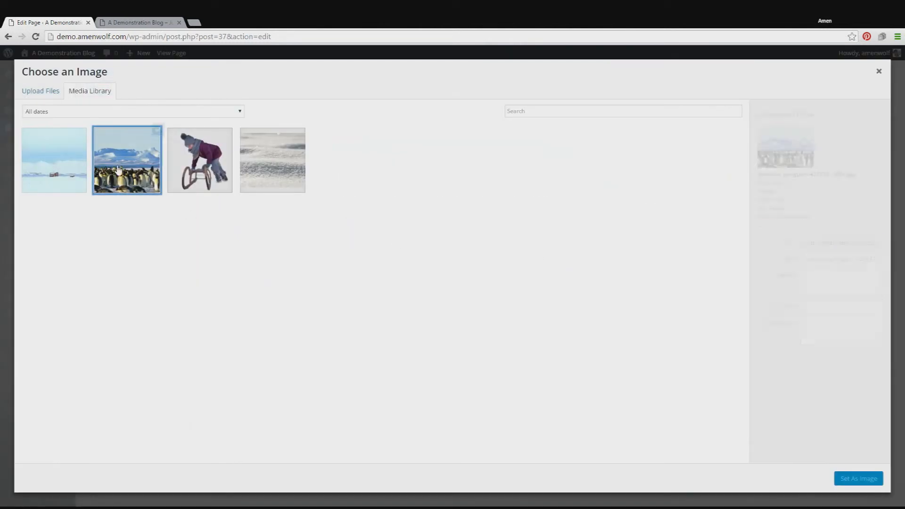
click(857, 478)
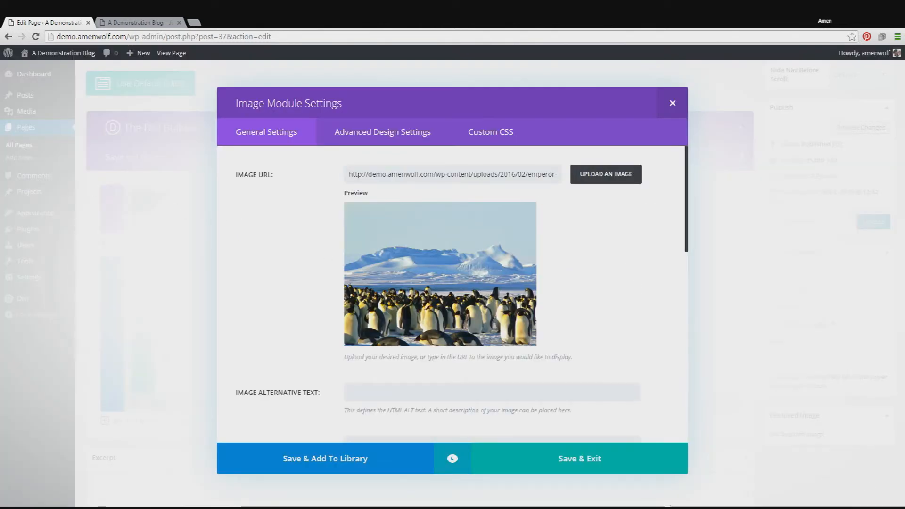
click(555, 452)
Step: Preview the page changes, check the new text and image row below the blurbs, and return to the page editor
scroll(555, 453, up, 2)
click(852, 221)
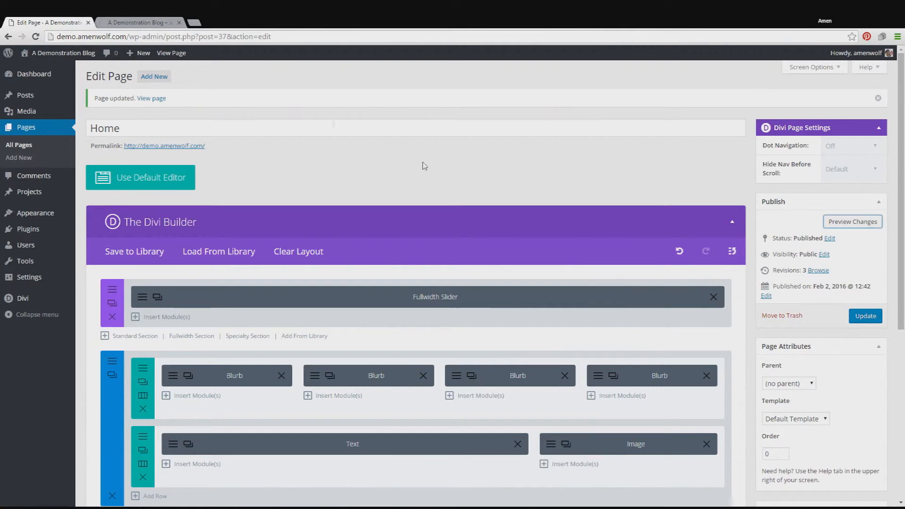
click(120, 20)
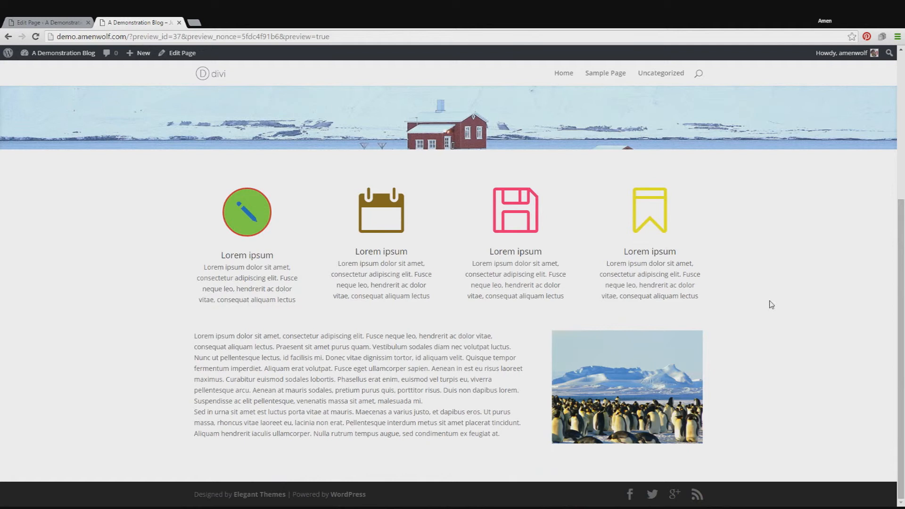
key(ctrl+1)
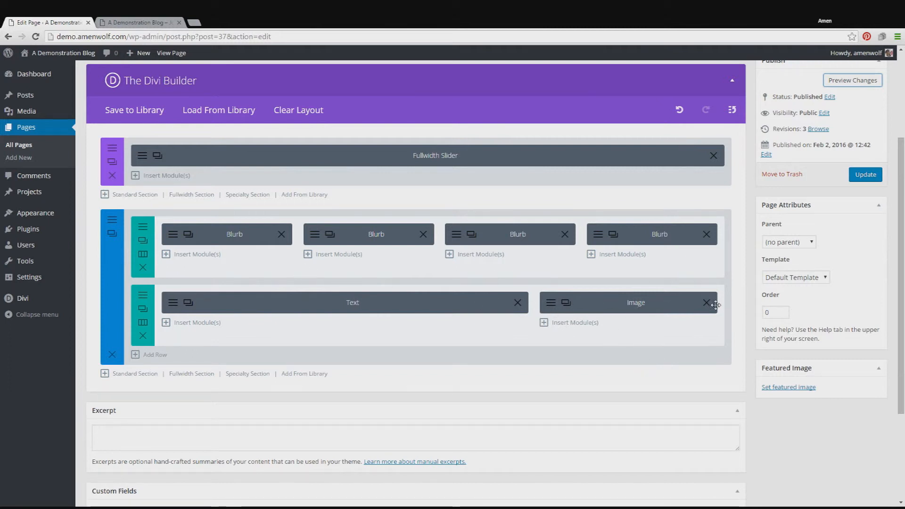
Step: Swap the second row's modules so Image sits in the 2/3 column and Text in the 1/3 column, and preview the changes
drag(652, 311, 352, 295)
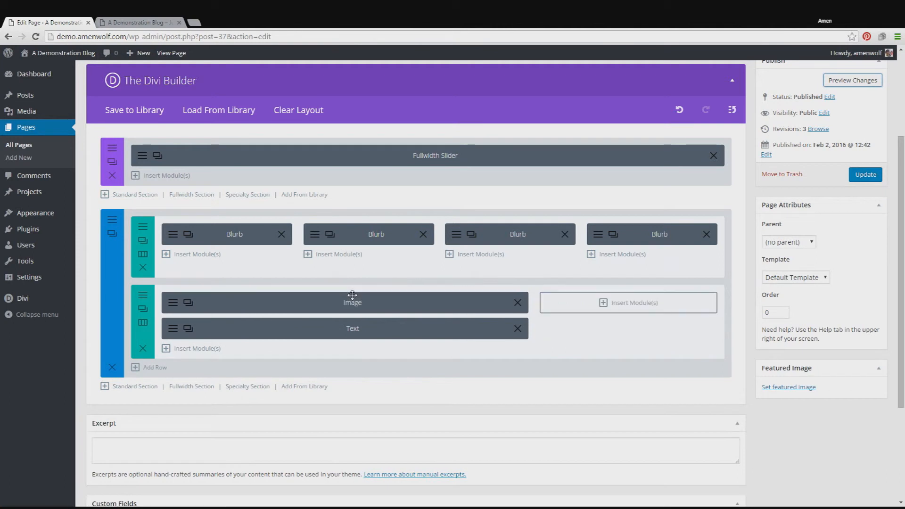
drag(344, 333, 626, 301)
click(836, 81)
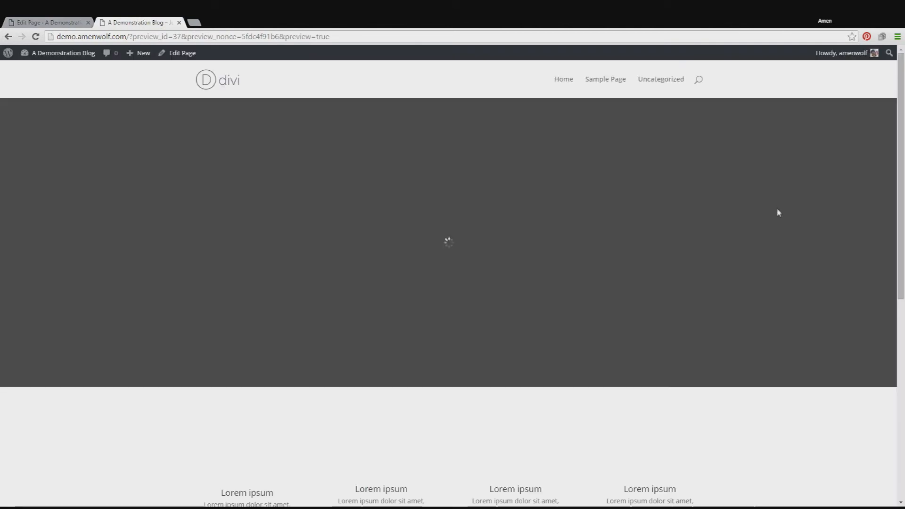
Step: Examine the swapped image and text row in the page preview and return to the page editor
scroll(776, 212, down, 9)
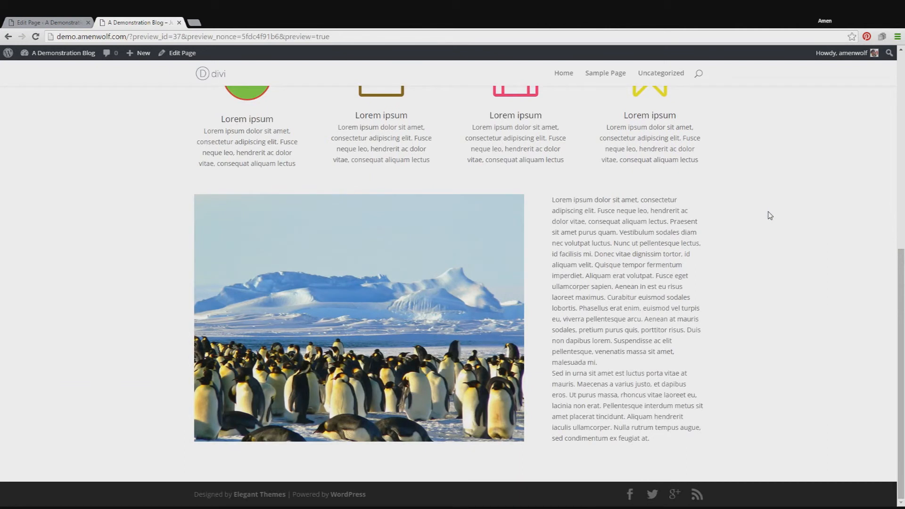
scroll(770, 215, up, 4)
scroll(770, 215, down, 4)
scroll(770, 218, up, 4)
scroll(773, 224, down, 4)
click(56, 20)
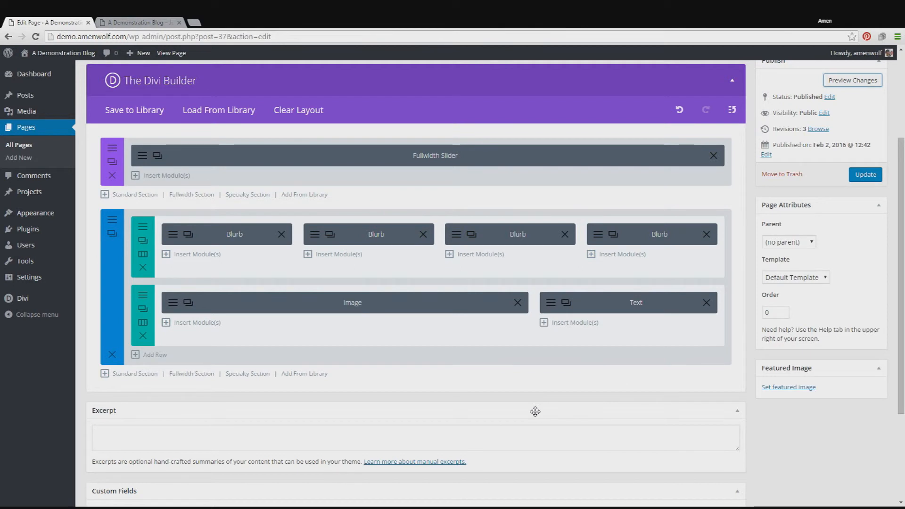
Step: Move the third blurb below the Text module in the second row's 1/3 column and check the change in the page preview
drag(611, 307, 634, 304)
drag(524, 236, 613, 330)
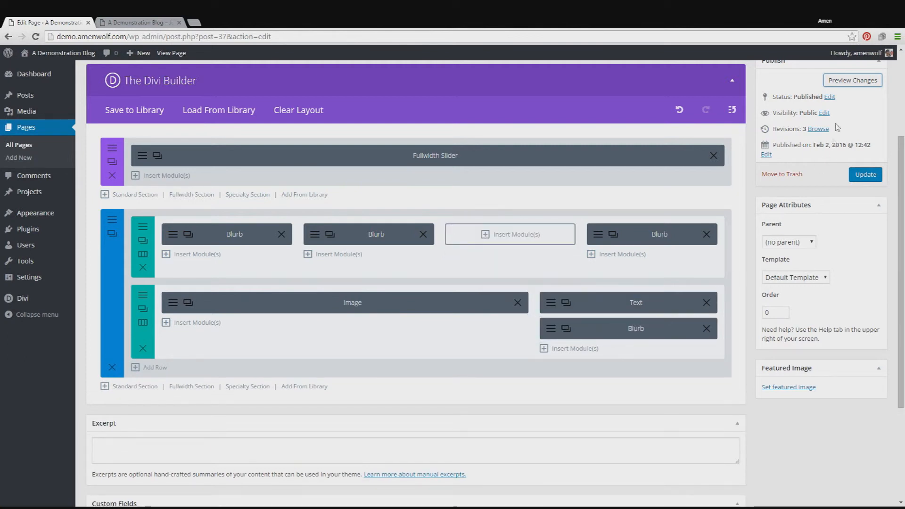
click(848, 80)
click(172, 22)
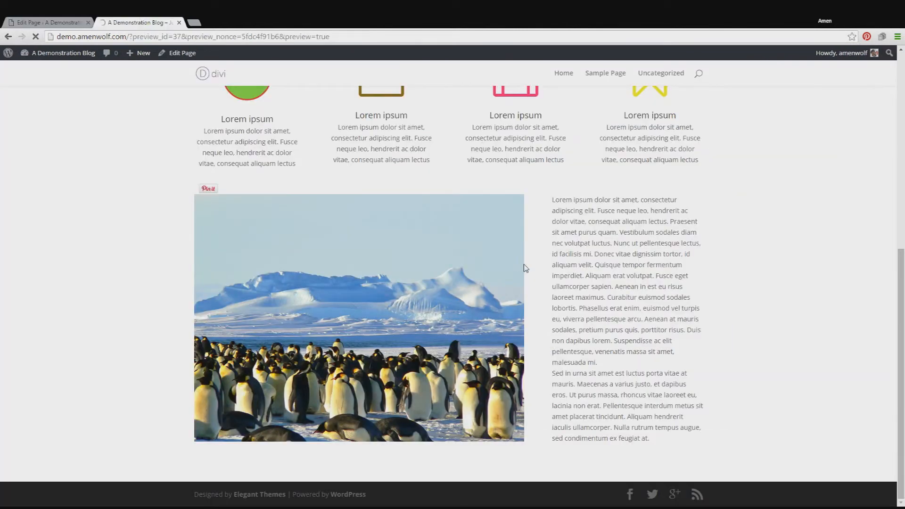
scroll(649, 363, down, 4)
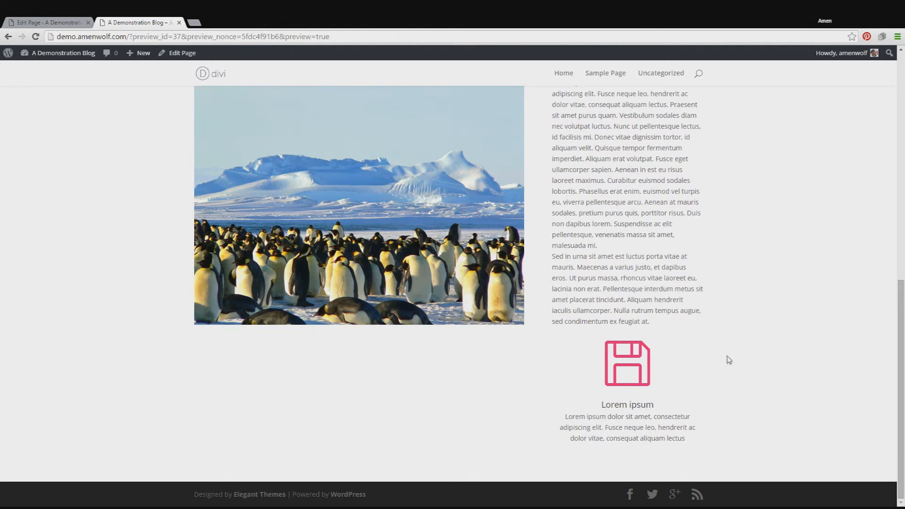
Step: Return to the page editor and move the blurb from below the Text module back to the first row's empty third column
click(79, 22)
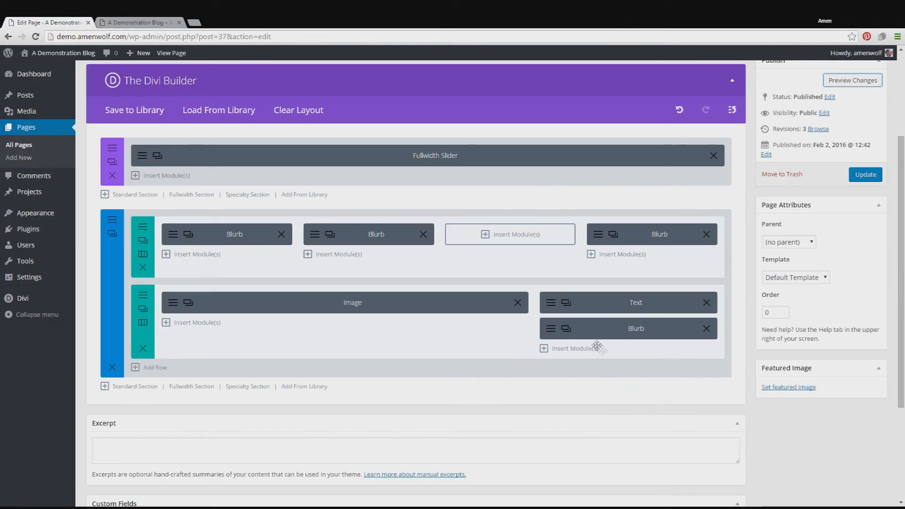
drag(627, 333, 494, 235)
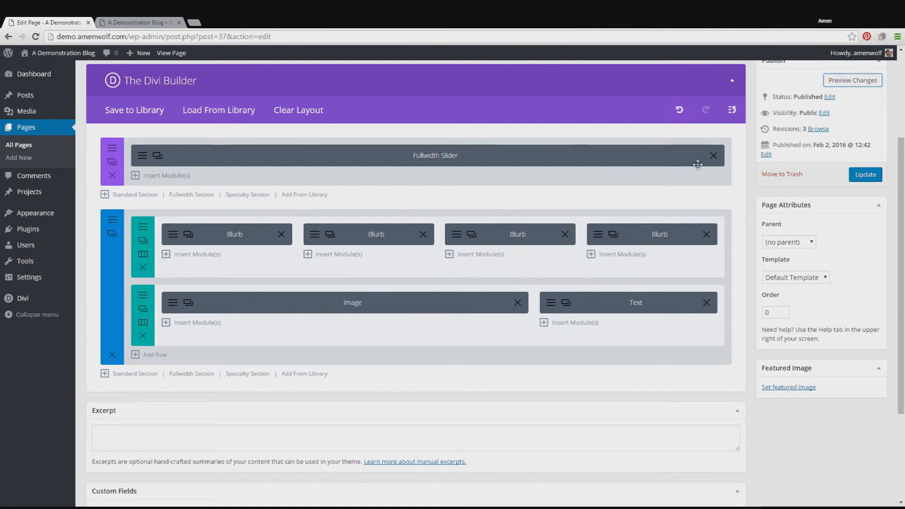
scroll(532, 301, up, 3)
scroll(524, 307, down, 4)
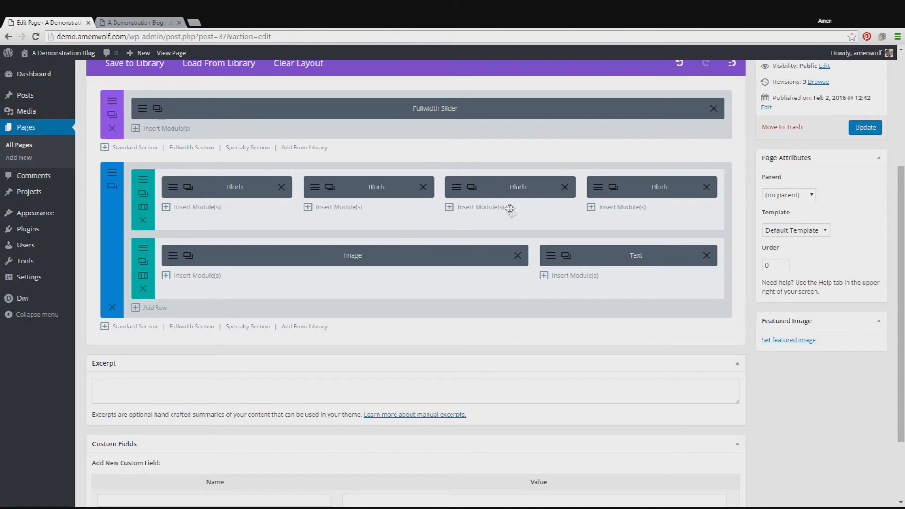
scroll(441, 255, up, 2)
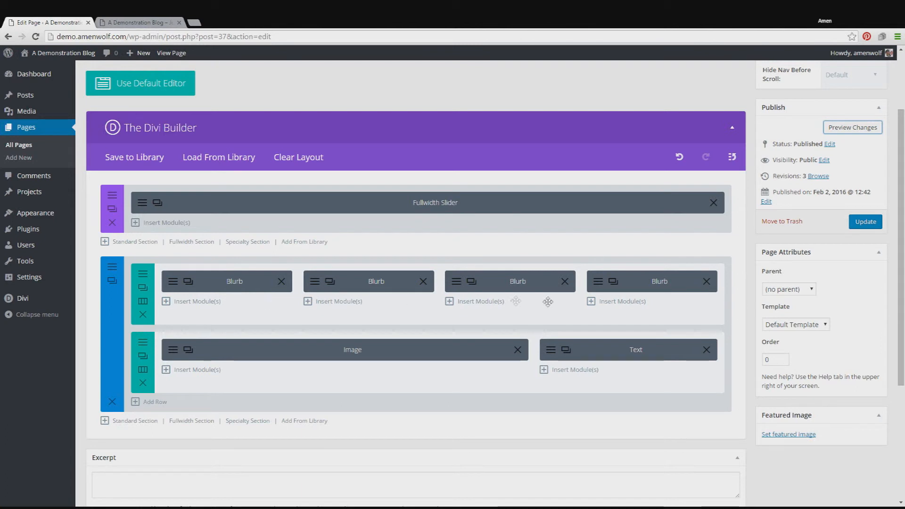
Step: Set the admin label of the first row's first blurb to "Information Blurb" and save the module
click(173, 284)
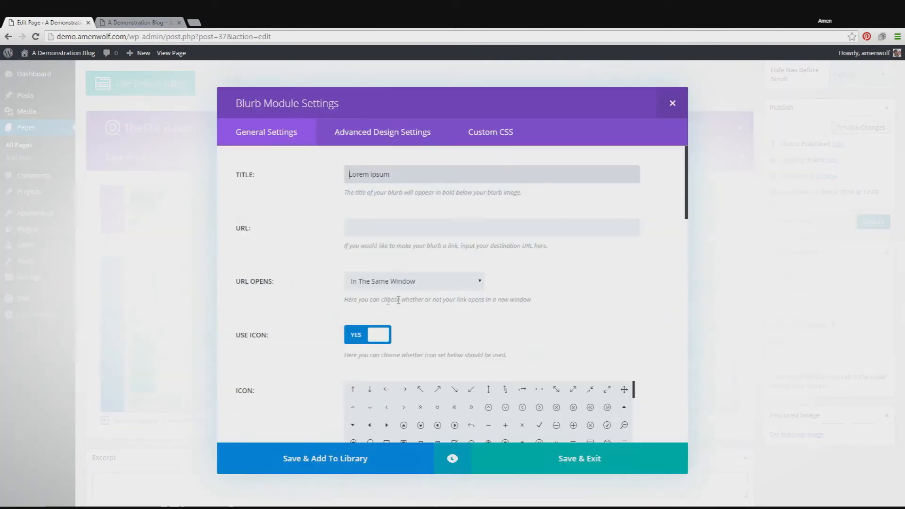
click(674, 104)
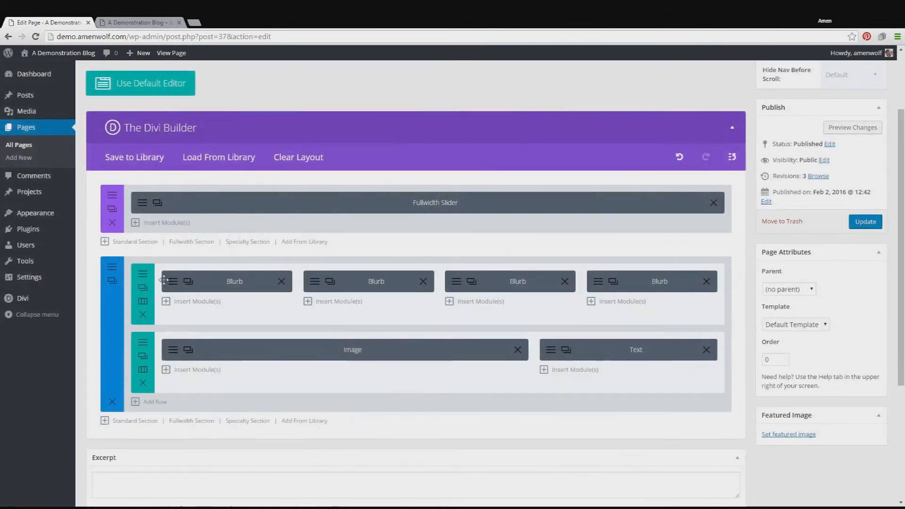
click(172, 283)
scroll(474, 215, down, 3)
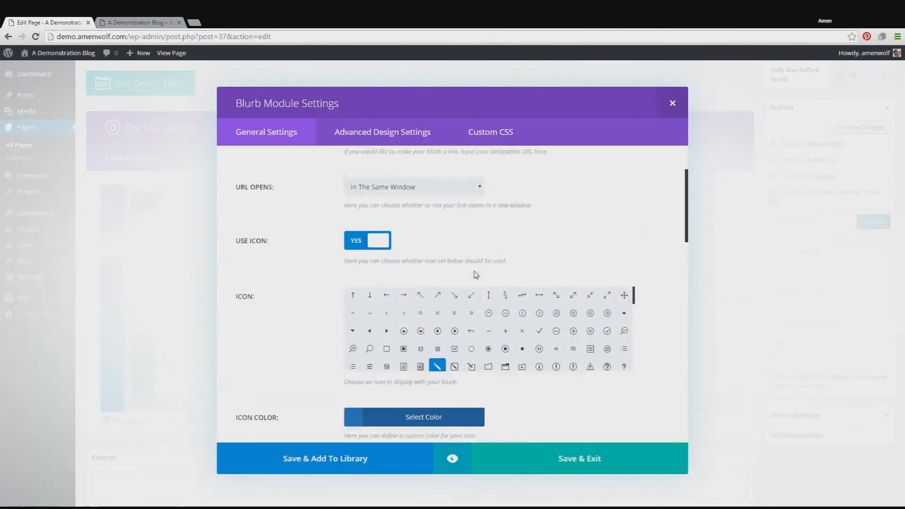
scroll(678, 188, down, 15)
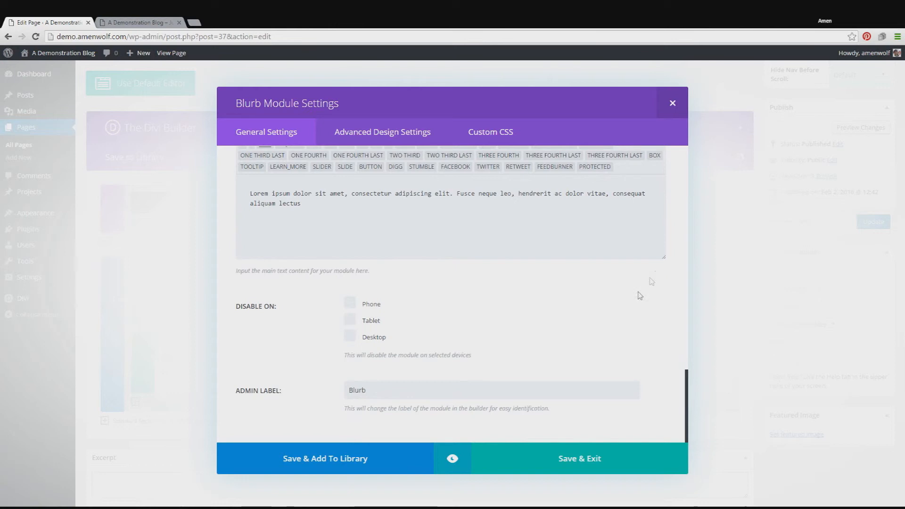
click(467, 386)
key(ctrl+a)
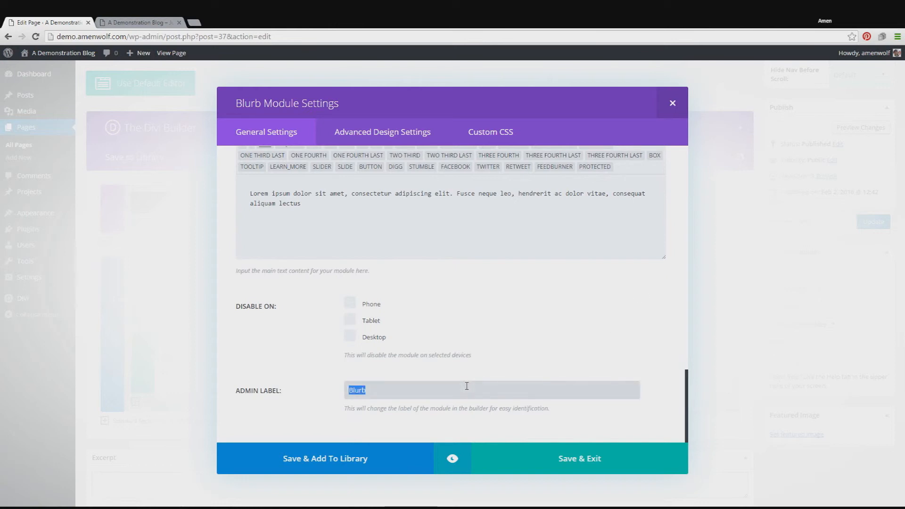
click(467, 386)
key(ctrl+a)
text(Inf)
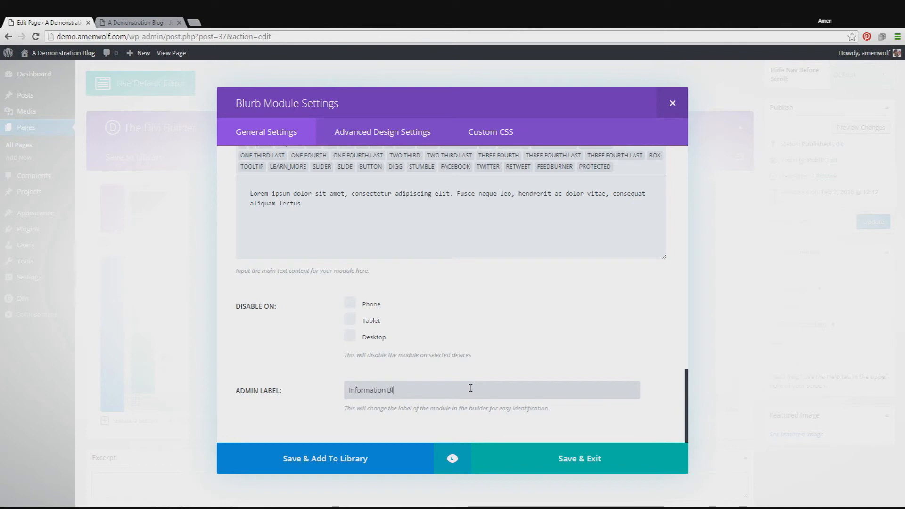
click(518, 452)
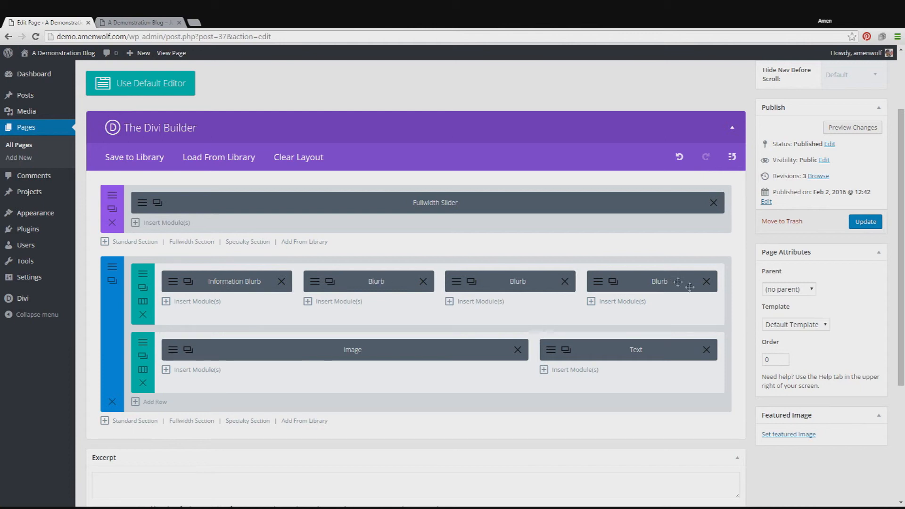
Step: Set the Image module's admin label to "Penguin Image" and save the module
scroll(450, 289, down, 1)
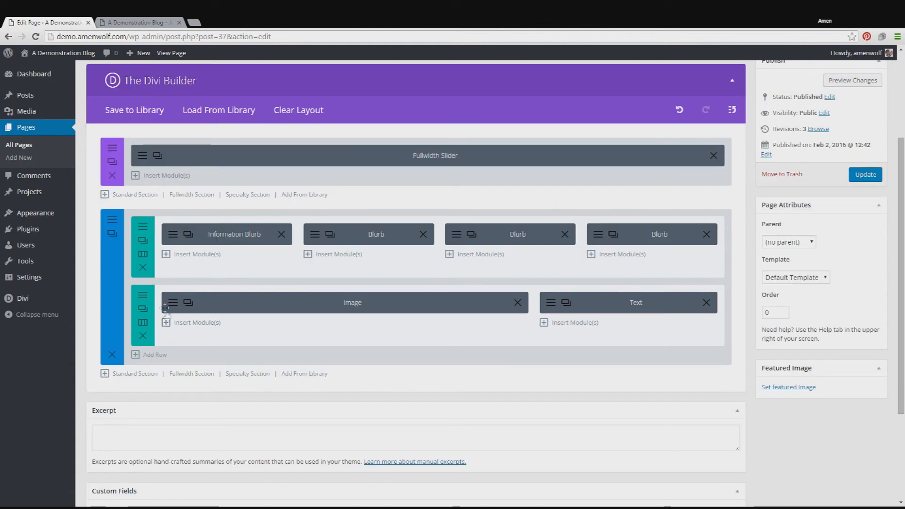
click(176, 305)
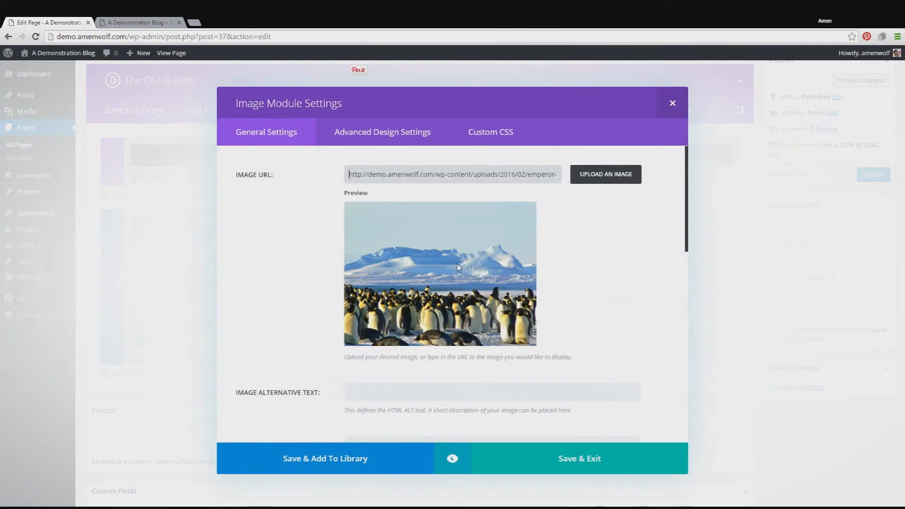
scroll(457, 267, down, 5)
scroll(458, 268, down, 5)
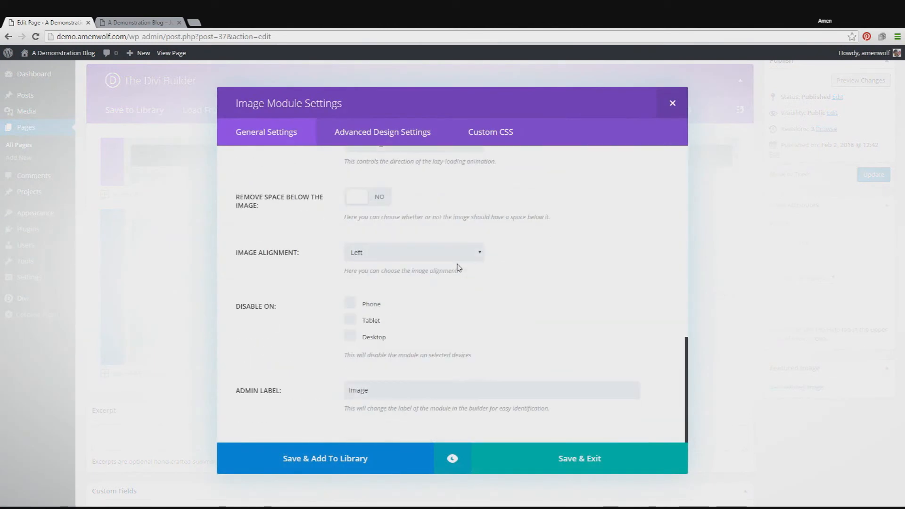
double_click(426, 390)
text(Penguin I)
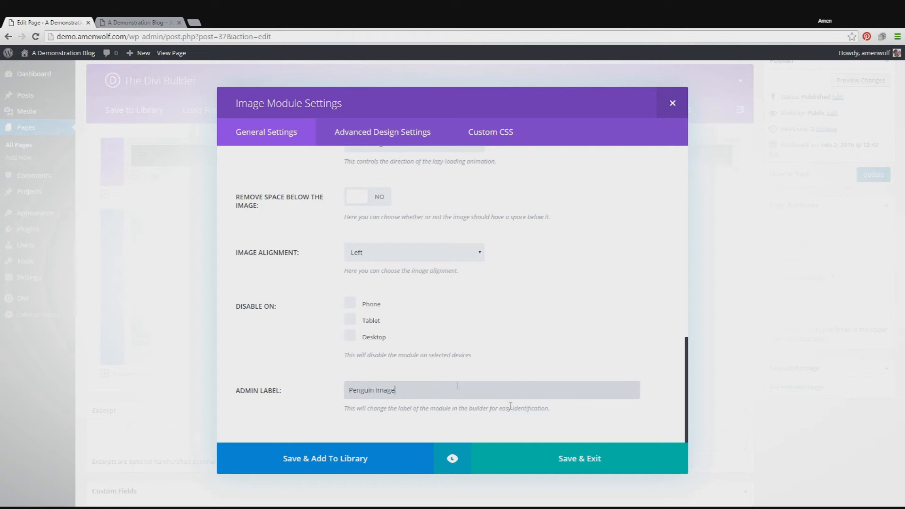
click(557, 469)
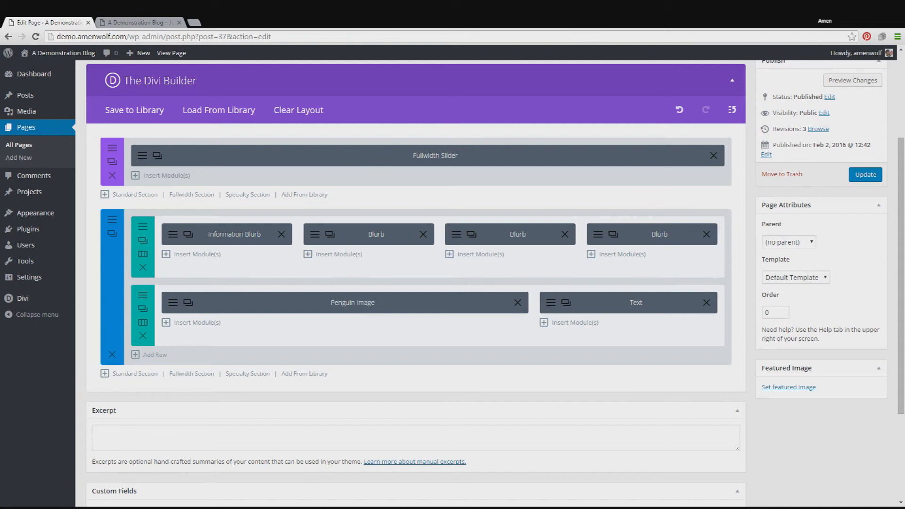
Step: Add a standard section with a single-column row below the existing sections
scroll(410, 282, down, 1)
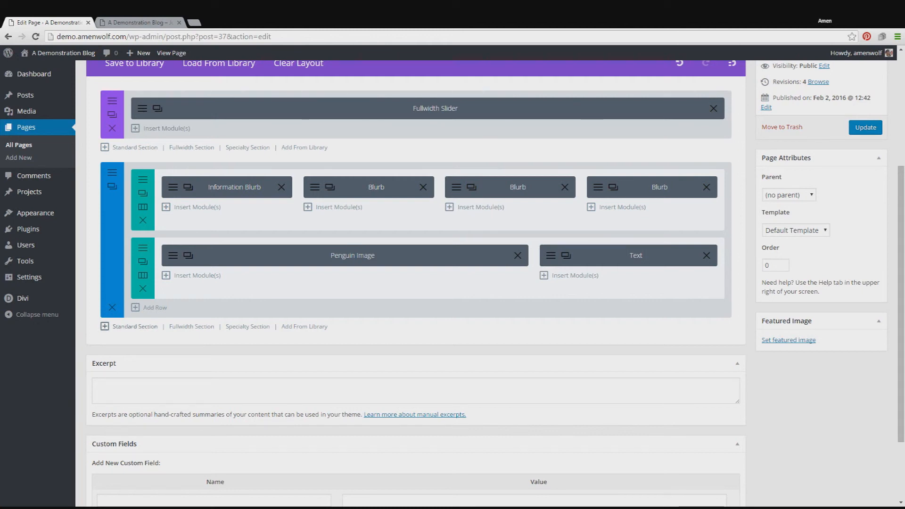
click(121, 326)
click(345, 206)
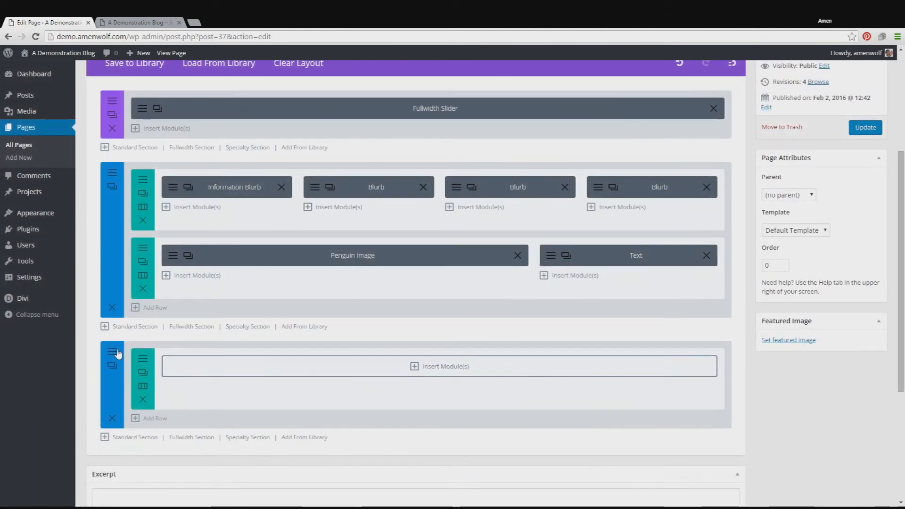
Step: Set the new section's background color to the lighter blue #4887bf and save the section settings
click(117, 350)
scroll(605, 255, down, 1)
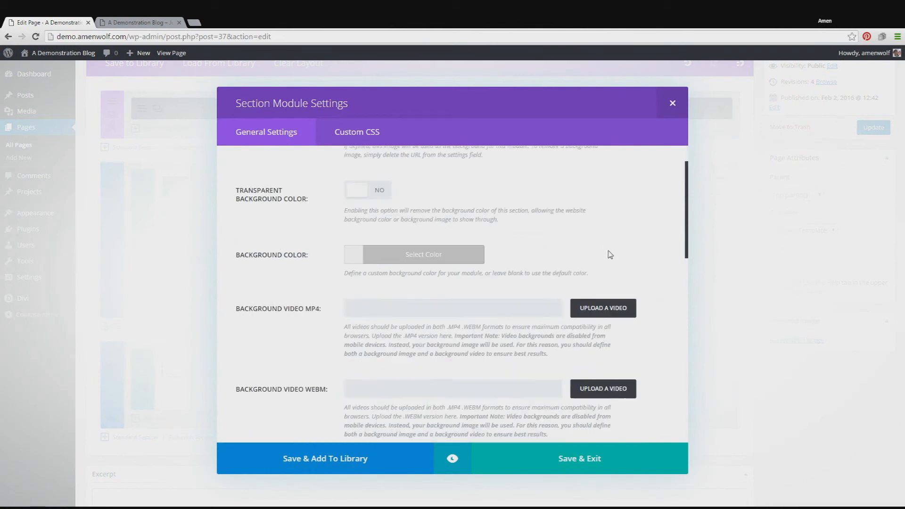
scroll(443, 239, up, 1)
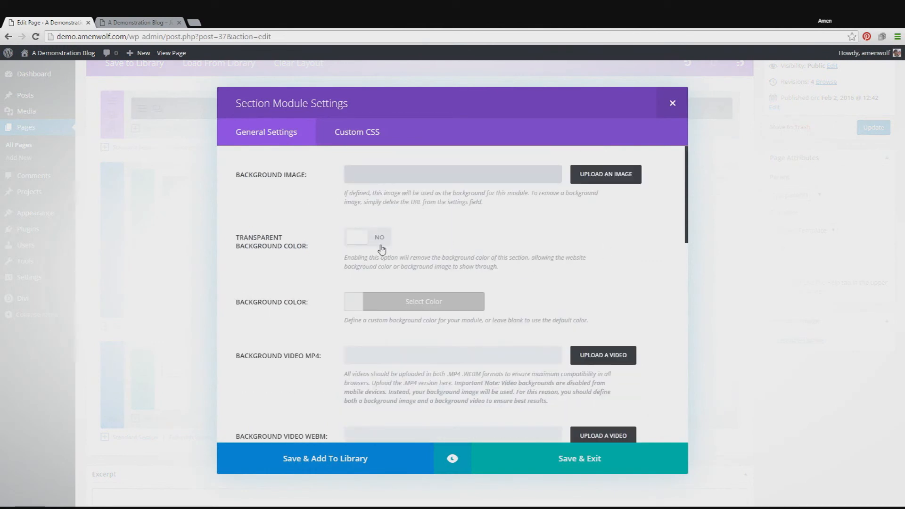
click(426, 302)
scroll(594, 386, down, 1)
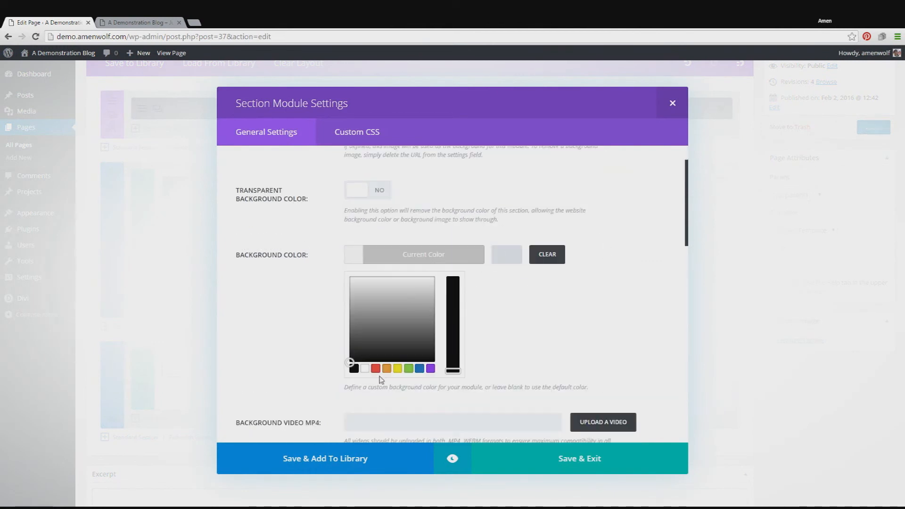
click(418, 369)
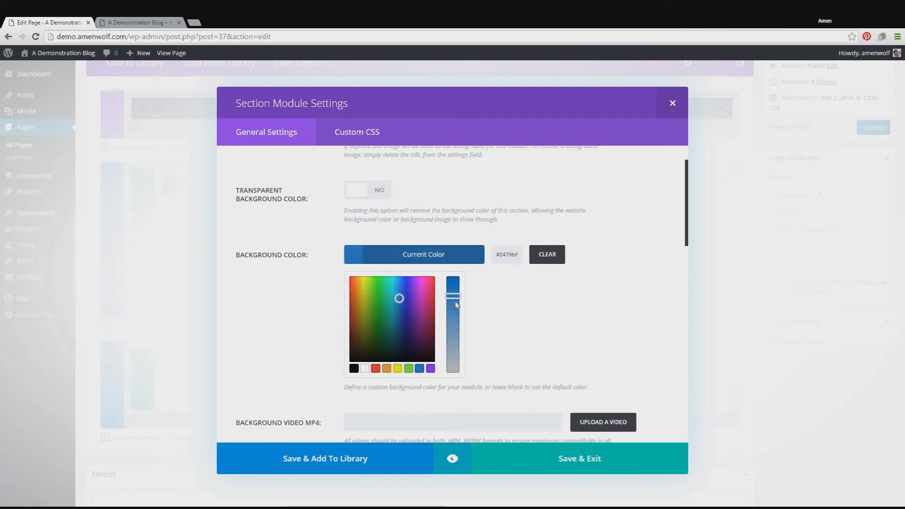
drag(453, 293, 454, 314)
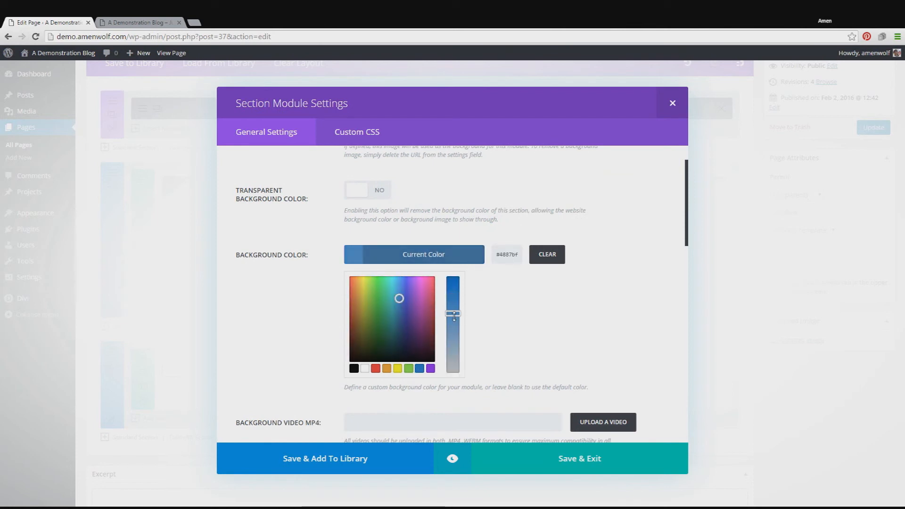
click(625, 464)
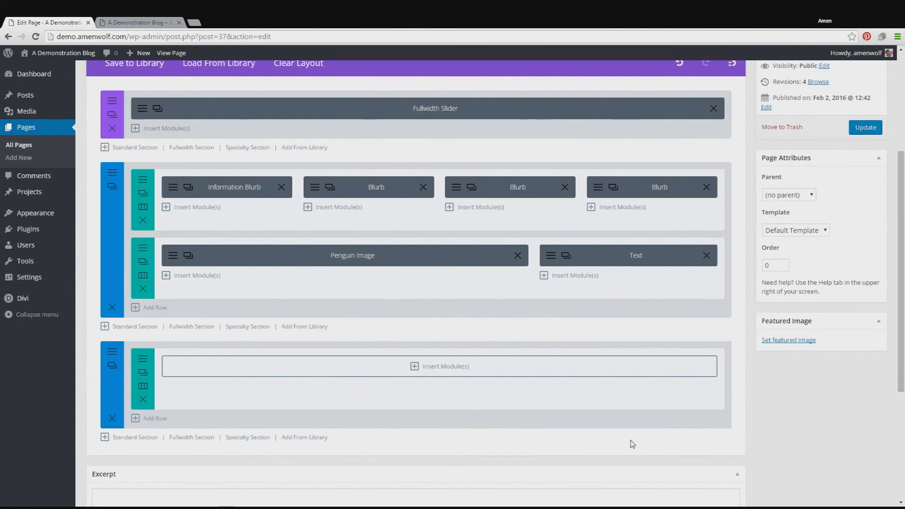
Step: Preview the page changes and examine the new section beneath the image and text row
scroll(392, 339, up, 2)
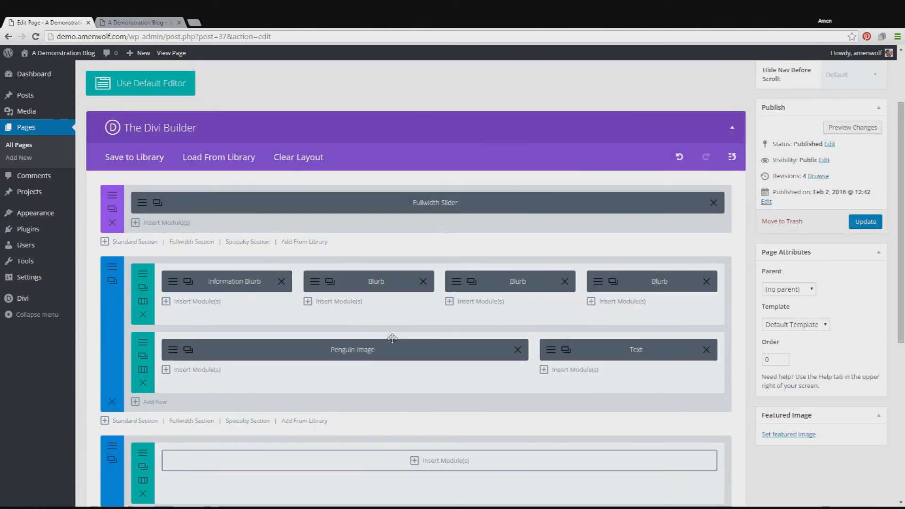
scroll(392, 338, down, 1)
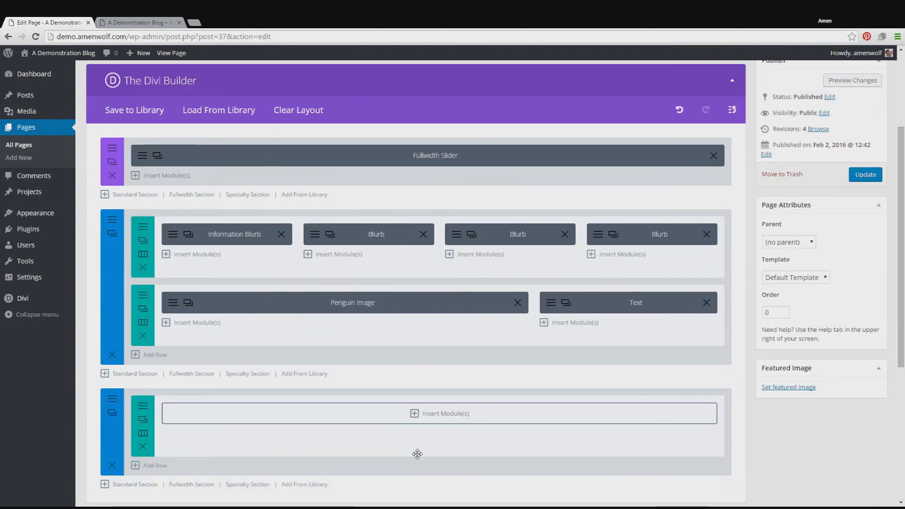
scroll(380, 348, up, 2)
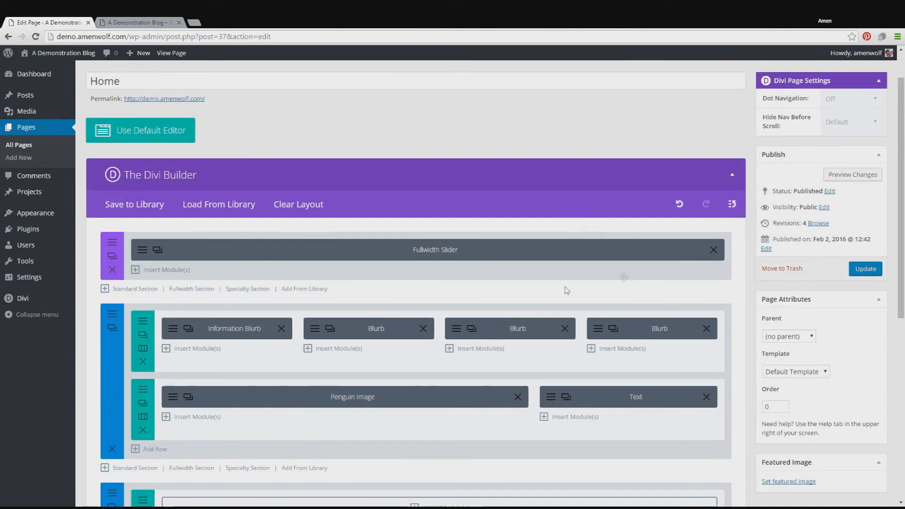
scroll(495, 347, down, 1)
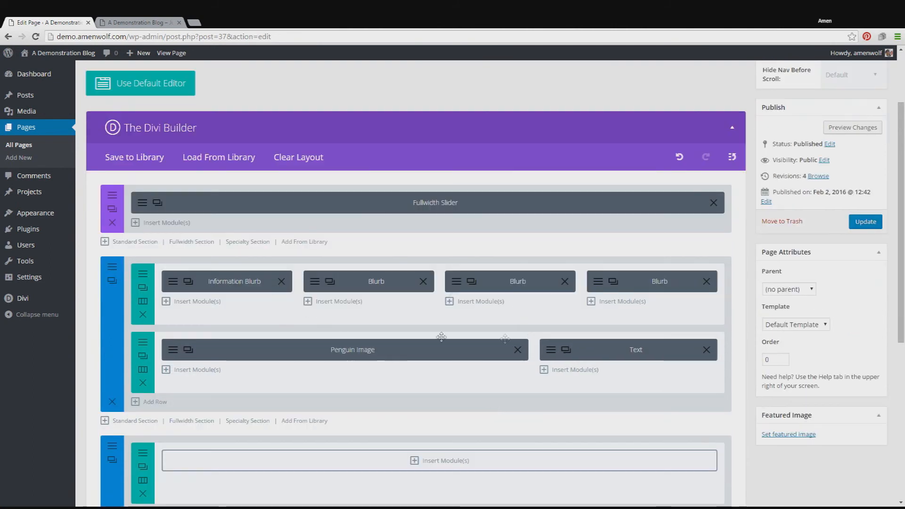
scroll(453, 303, down, 1)
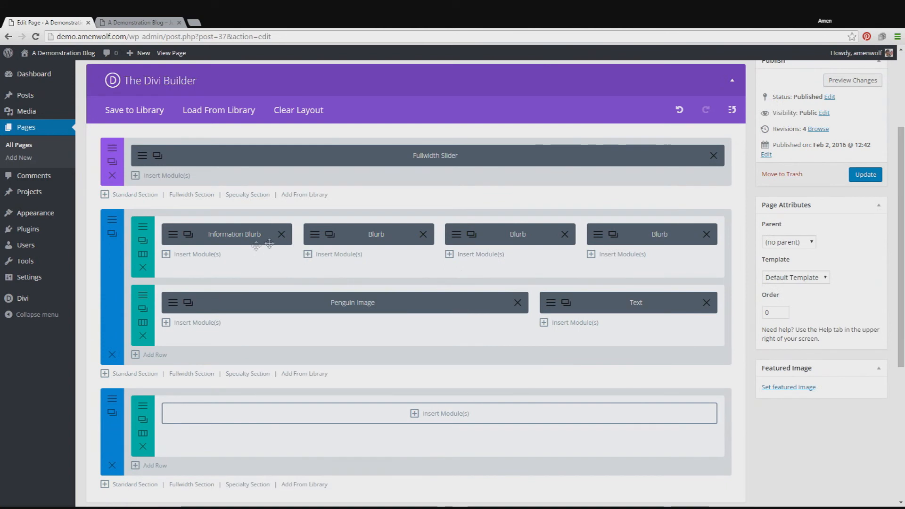
scroll(615, 382, down, 1)
scroll(547, 377, up, 3)
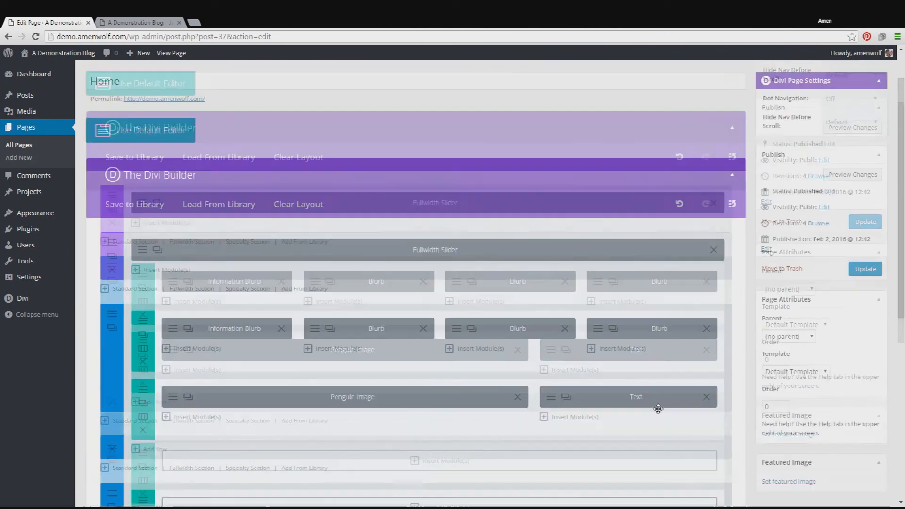
click(846, 179)
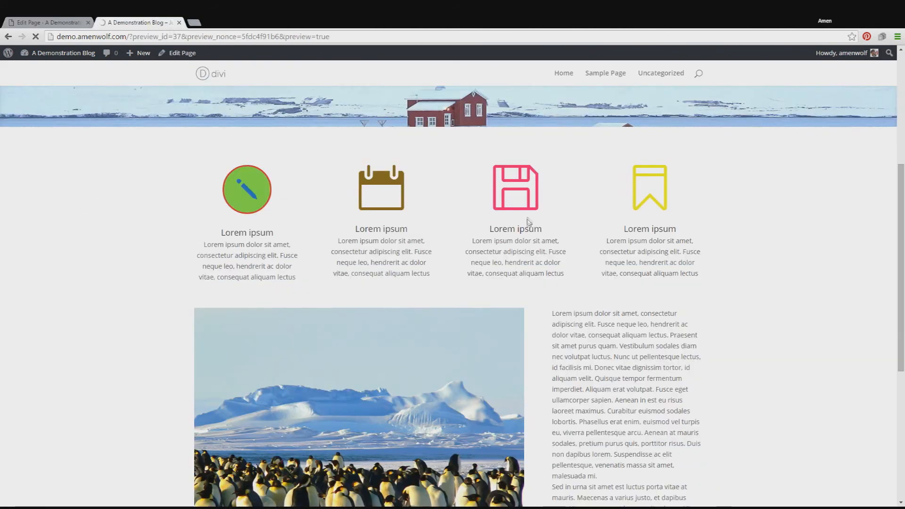
scroll(787, 244, down, 8)
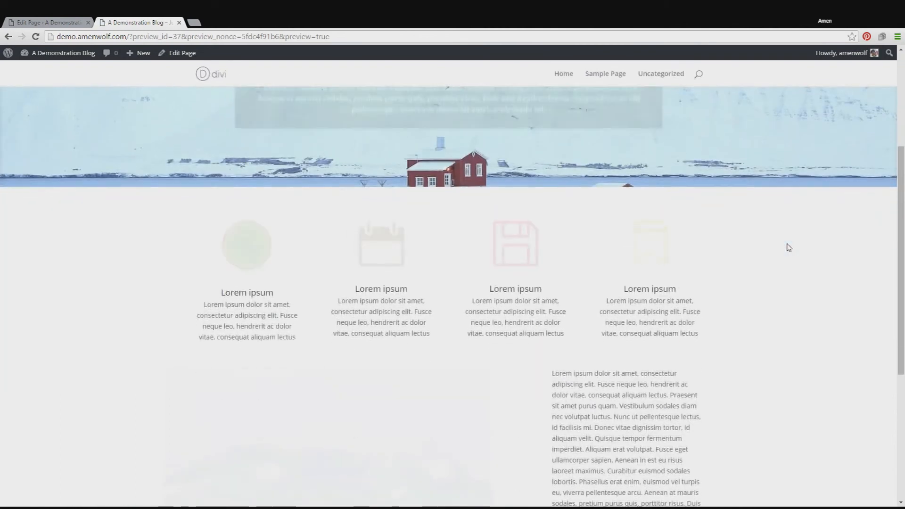
scroll(788, 247, down, 2)
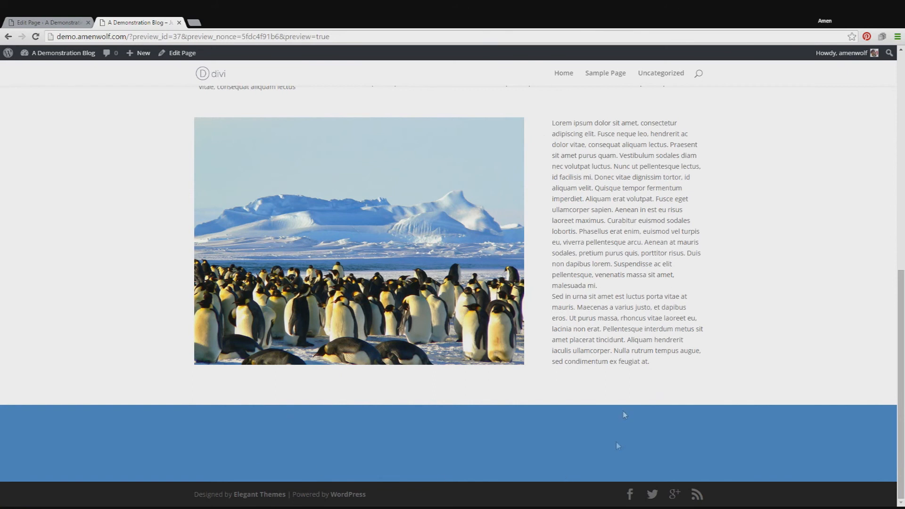
Step: Return to the page editor, insert a Call To Action module in the new section's row, and turn off its background color
click(67, 21)
scroll(459, 314, down, 5)
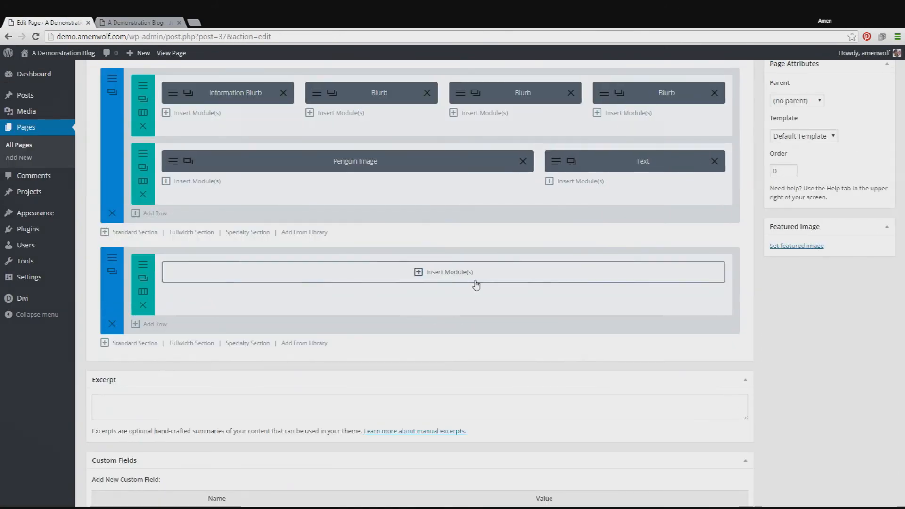
click(476, 283)
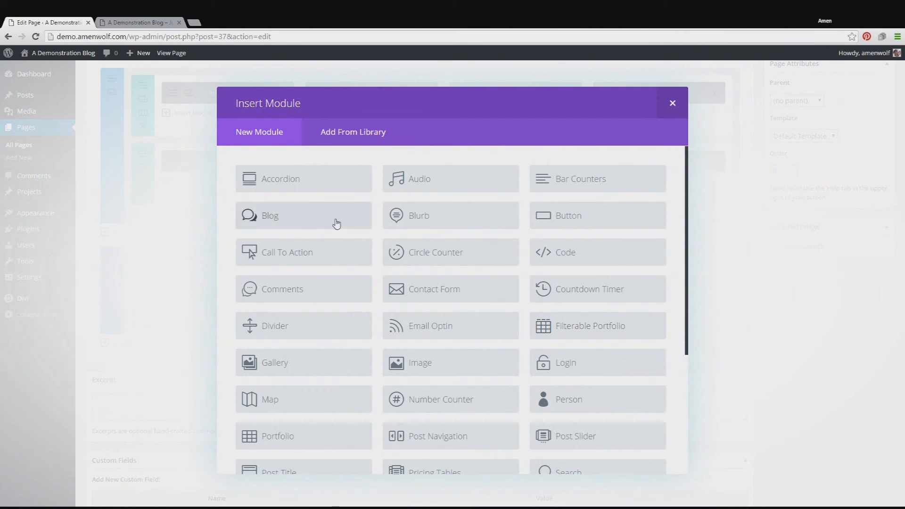
click(348, 262)
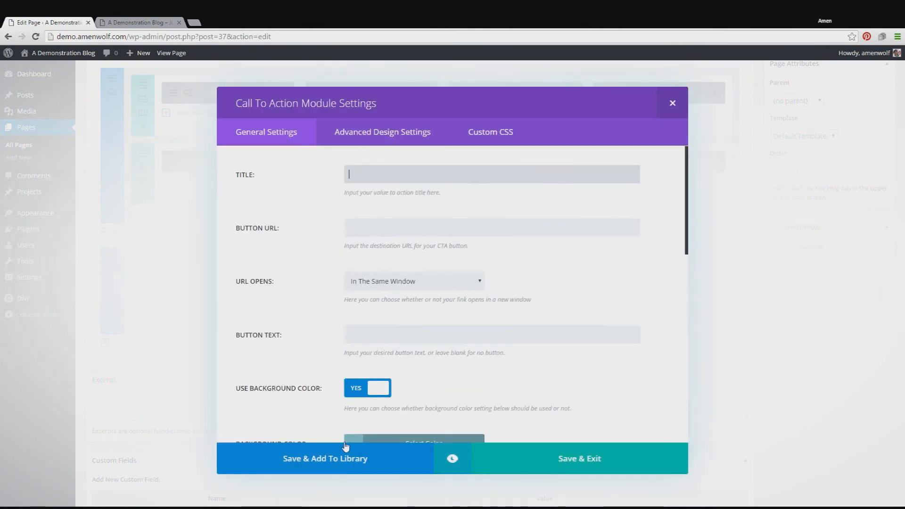
click(364, 394)
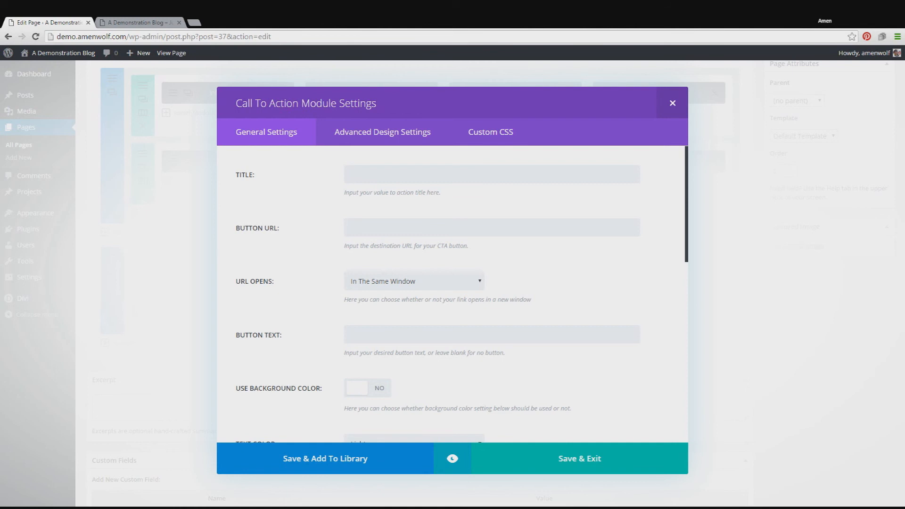
text(Lorem ipsum dolor sit amet.)
click(490, 231)
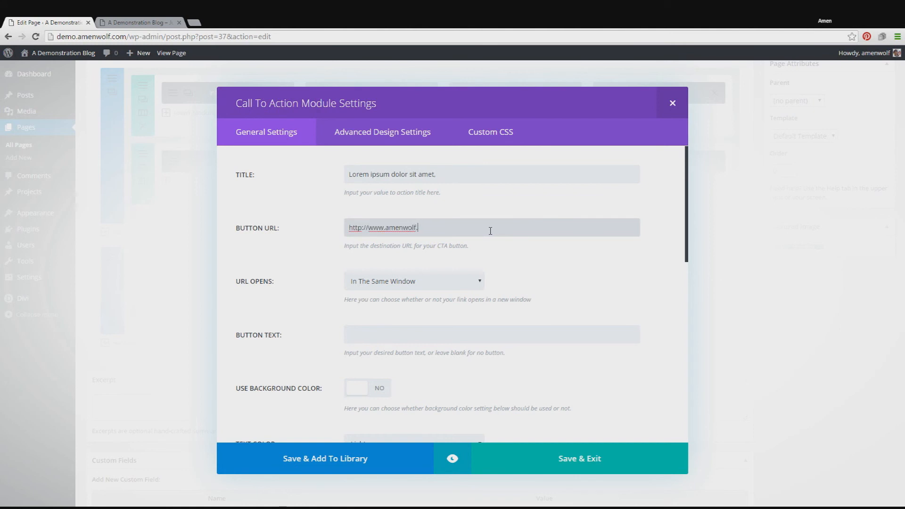
scroll(542, 242, down, 1)
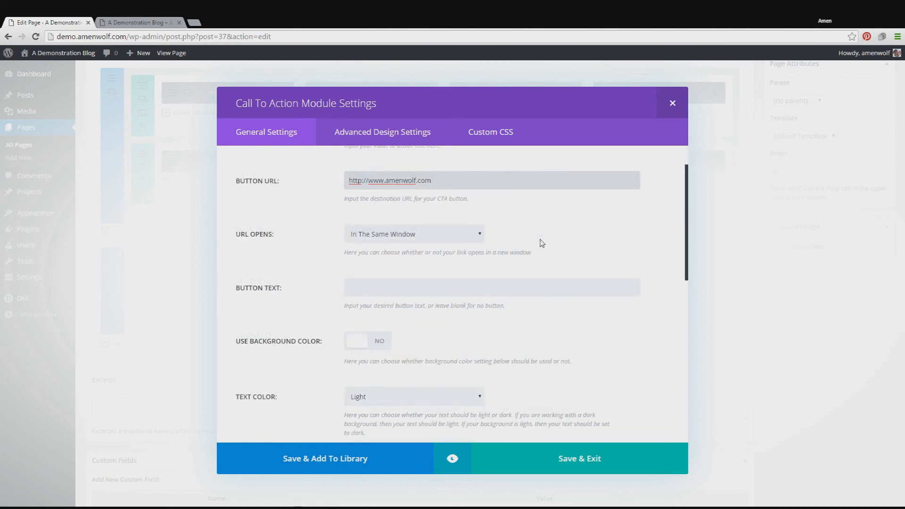
Step: Set the call to action's button text to "Contact Us" and save the module settings
key(Tab)
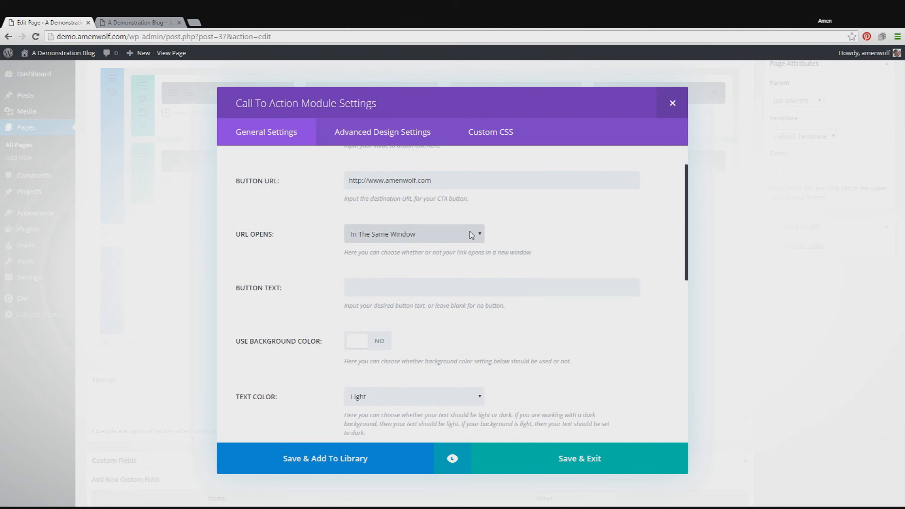
scroll(586, 233, down, 1)
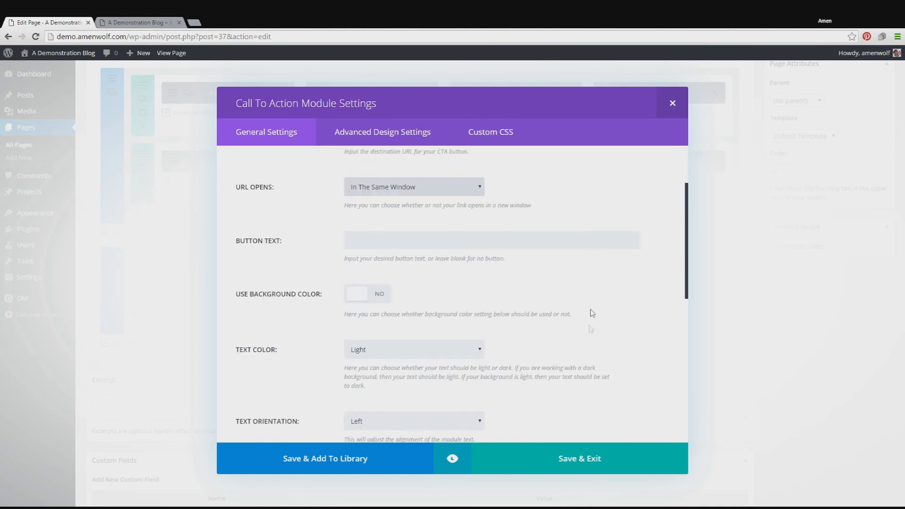
click(442, 237)
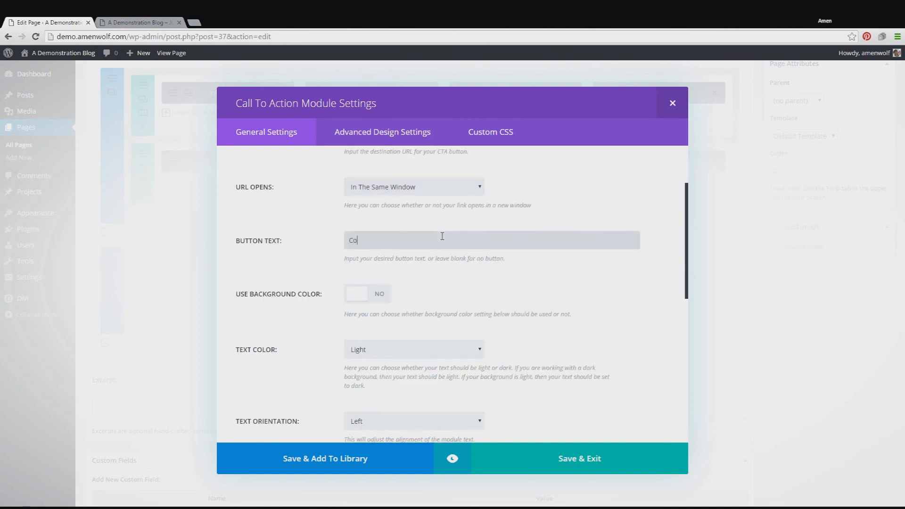
text(Contact Us)
scroll(471, 273, down, 2)
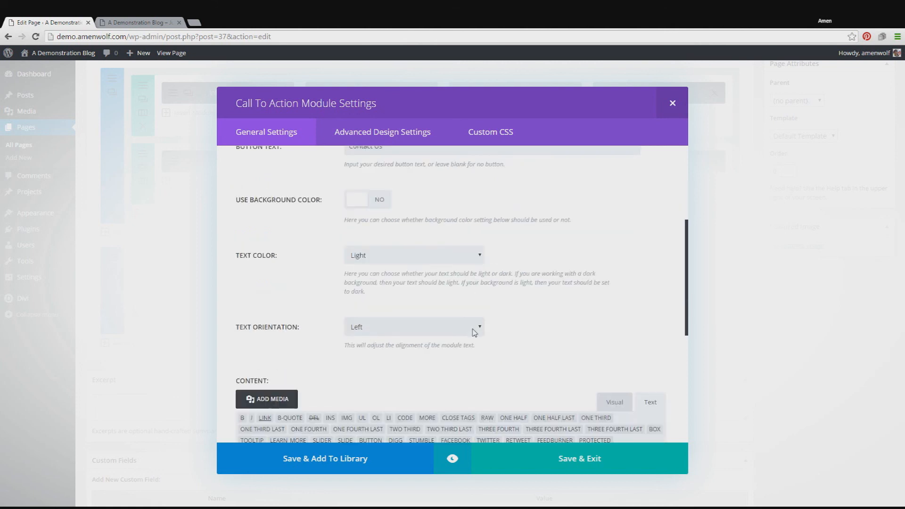
scroll(508, 304, down, 4)
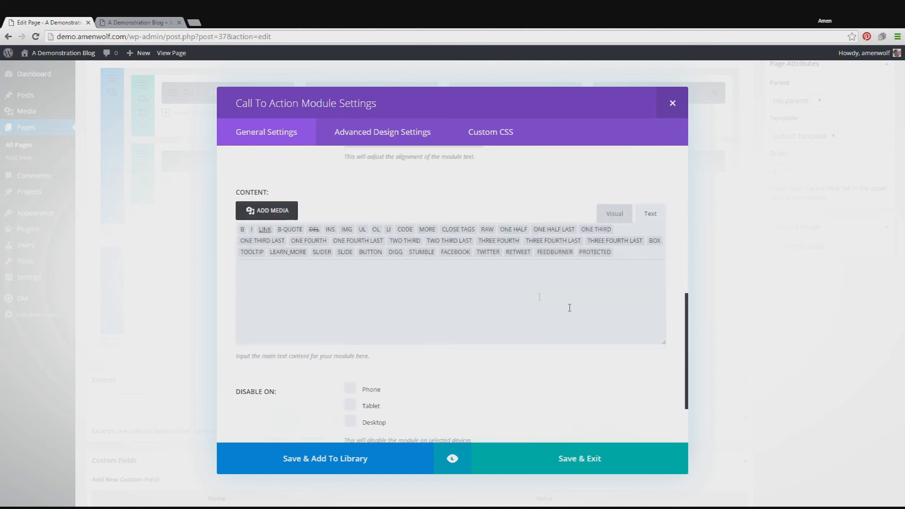
click(627, 466)
Step: Preview the page changes and examine the call to action in the blue section beneath the image and text row
click(862, 222)
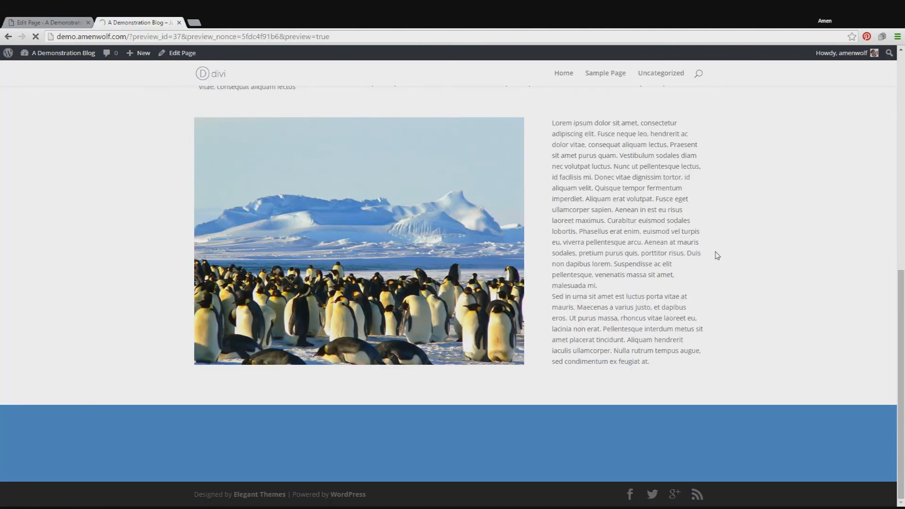
scroll(852, 280, down, 10)
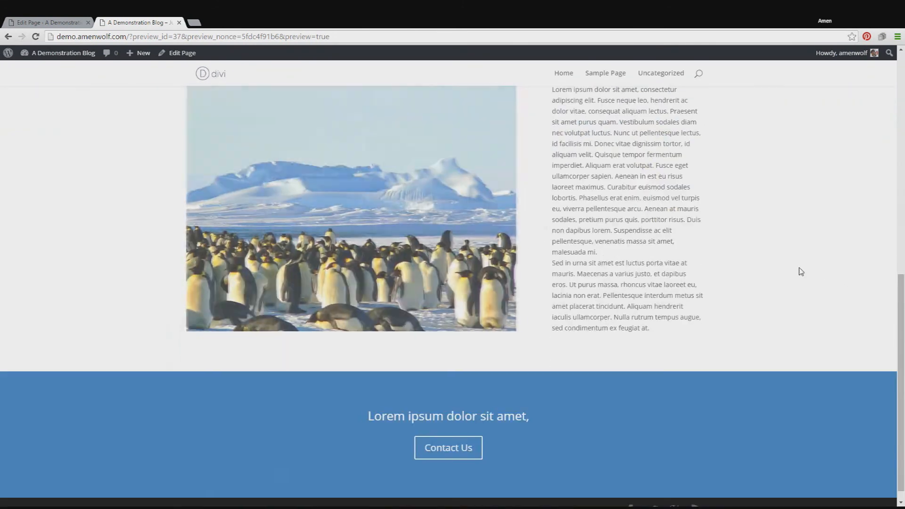